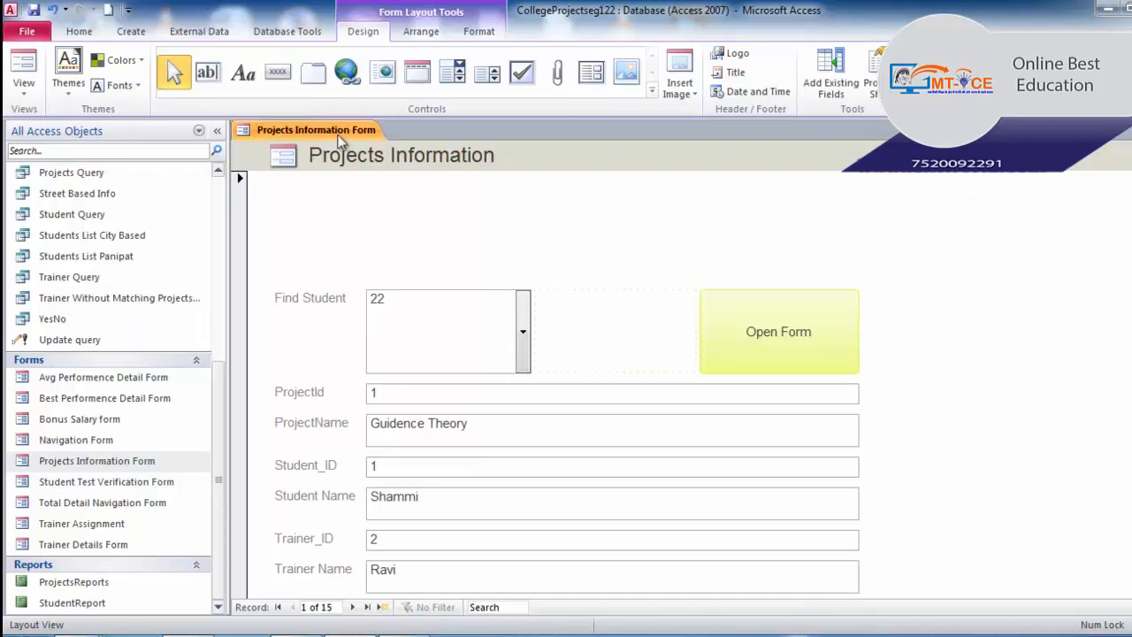
Add a command button in the empty cell beside Find Student, using the Form Operations action Print Current Form
click(277, 74)
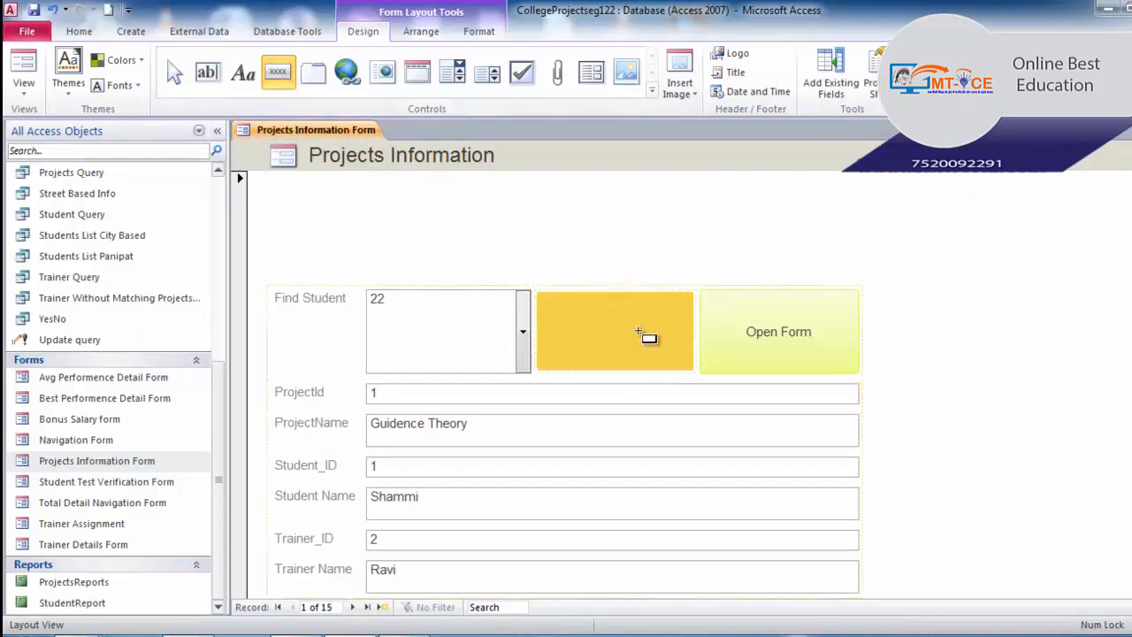
click(639, 332)
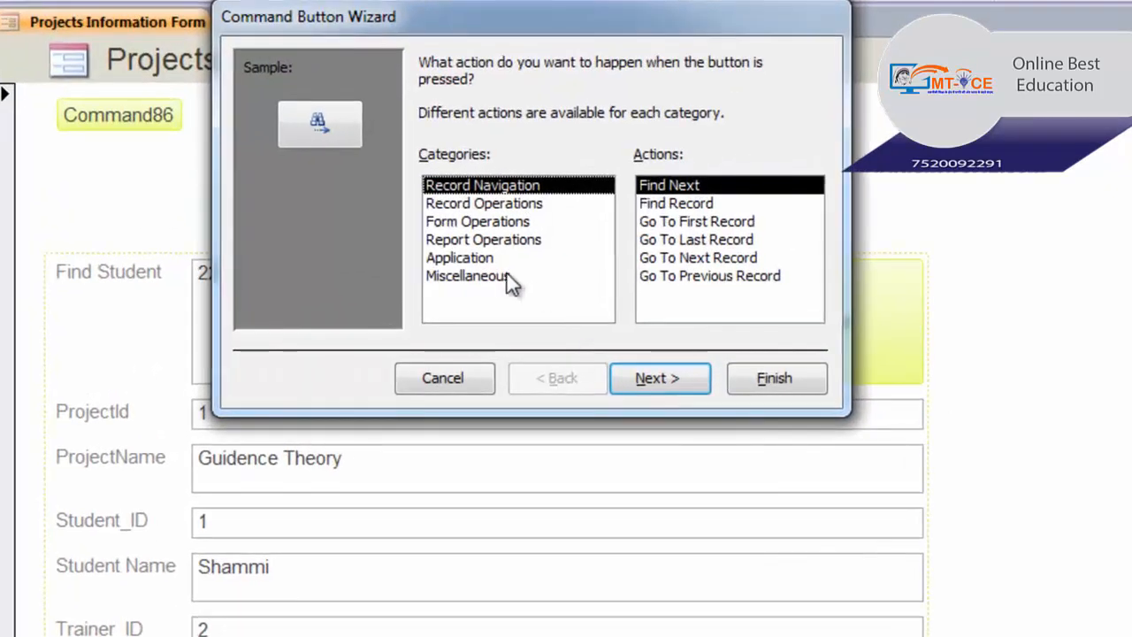
click(483, 226)
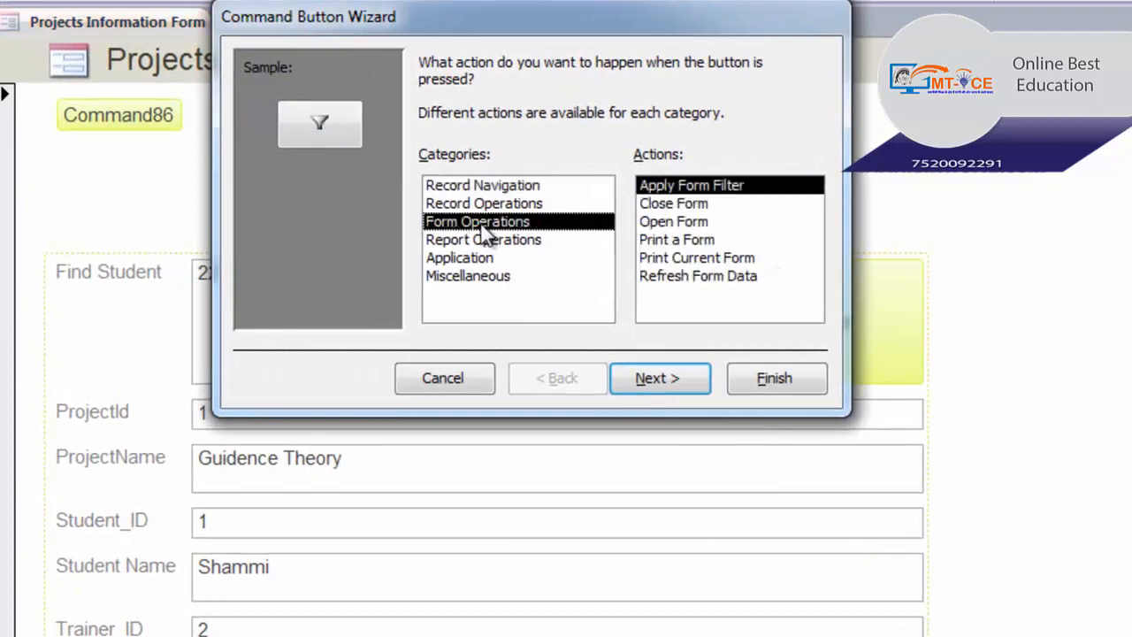
click(695, 258)
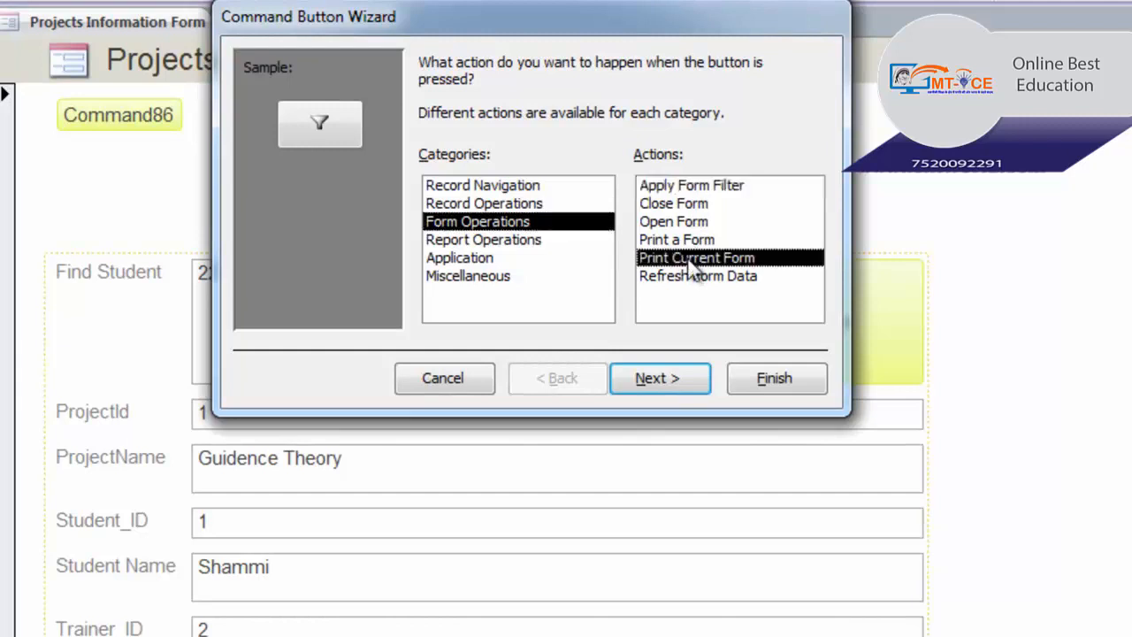
click(682, 372)
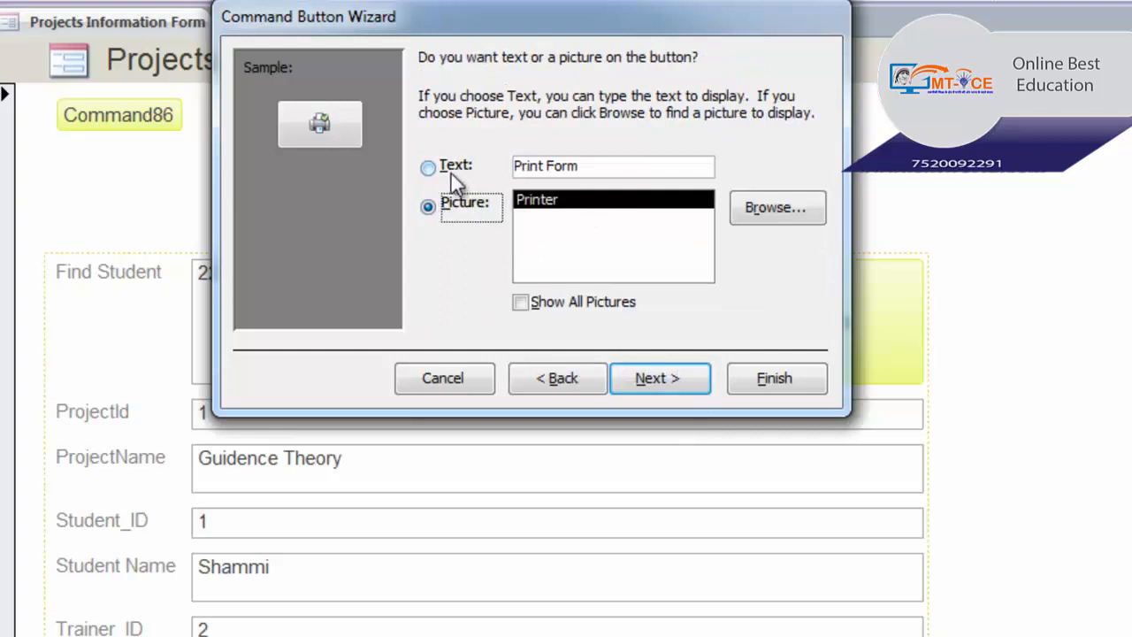
Give the new command button the text label Print Form, name it printform and finish the wizard
click(448, 169)
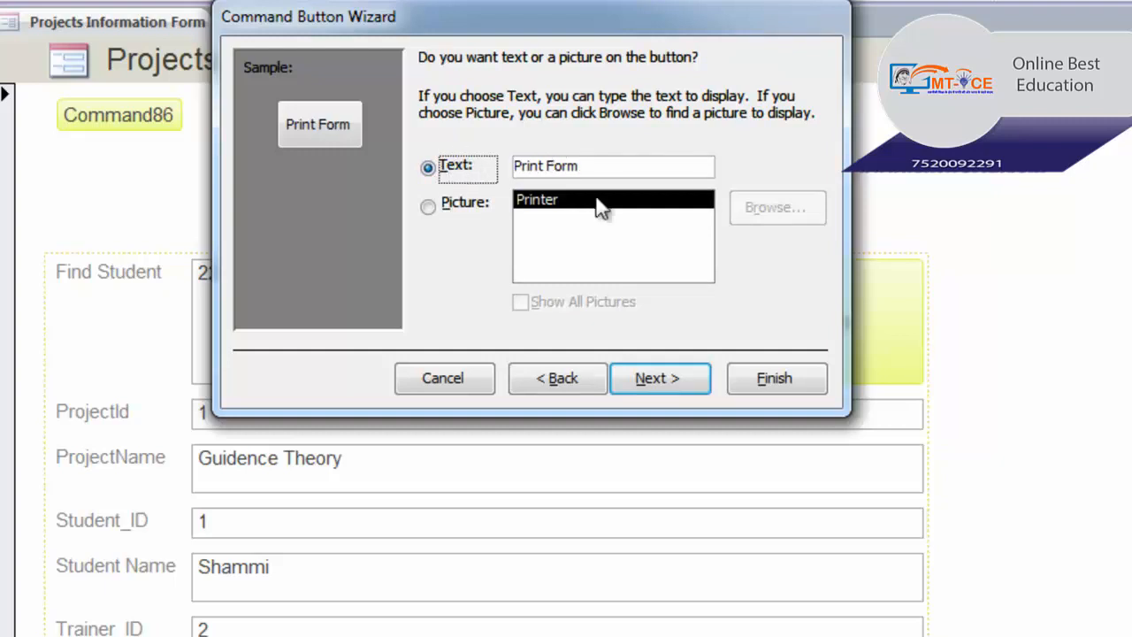
click(646, 378)
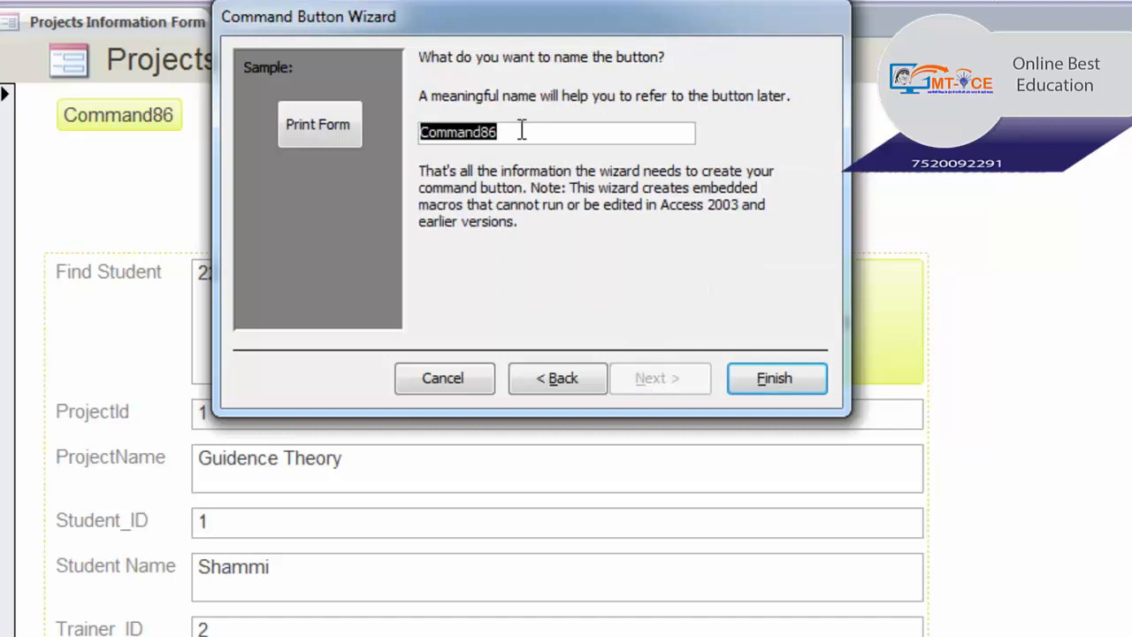
text(printform)
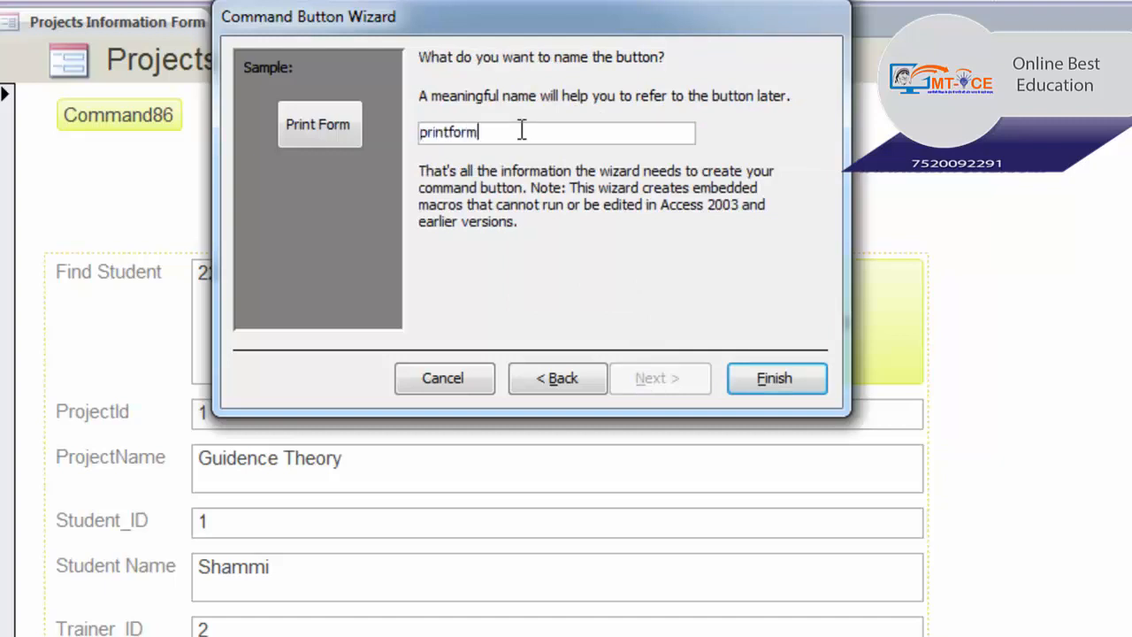
click(790, 378)
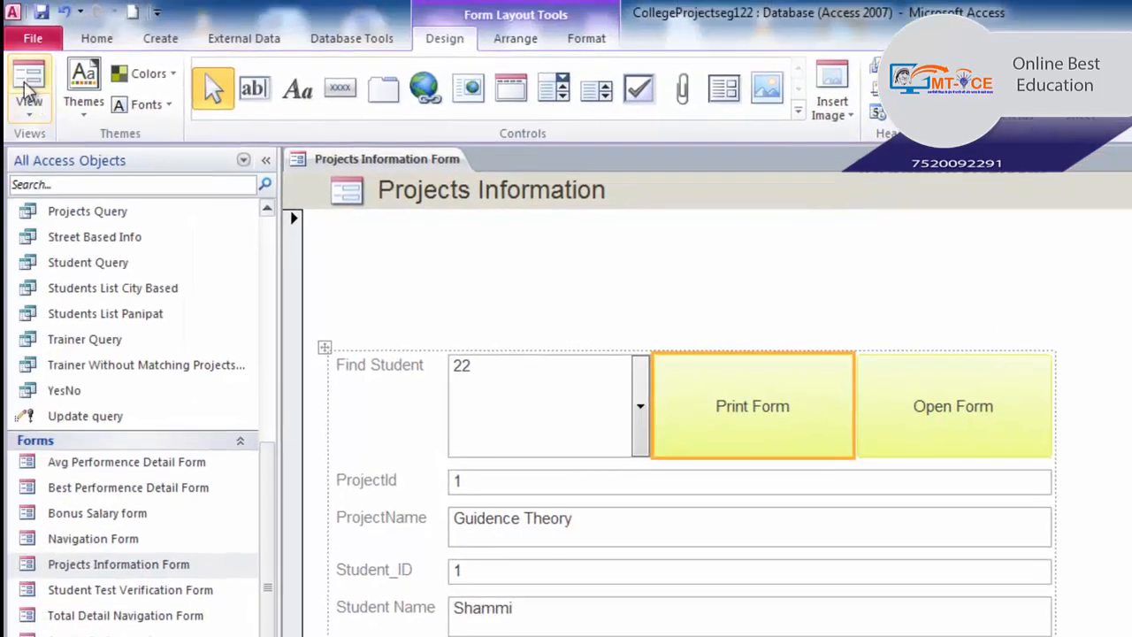
Test the Print Form button in Form View and dismiss the print dialog without printing
click(0, 63)
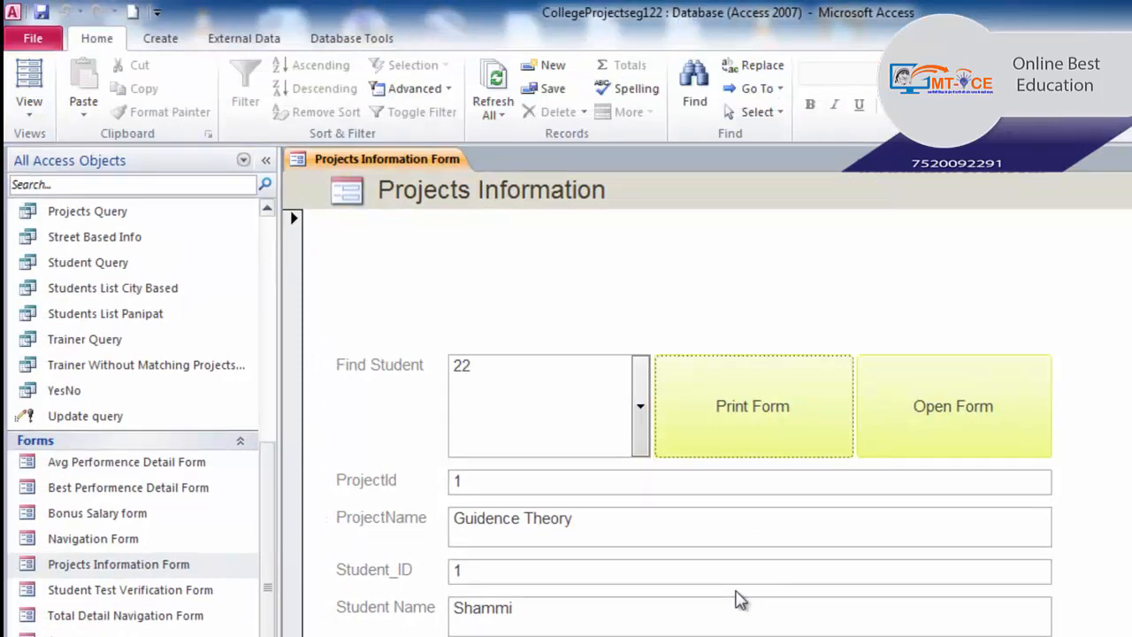
click(739, 434)
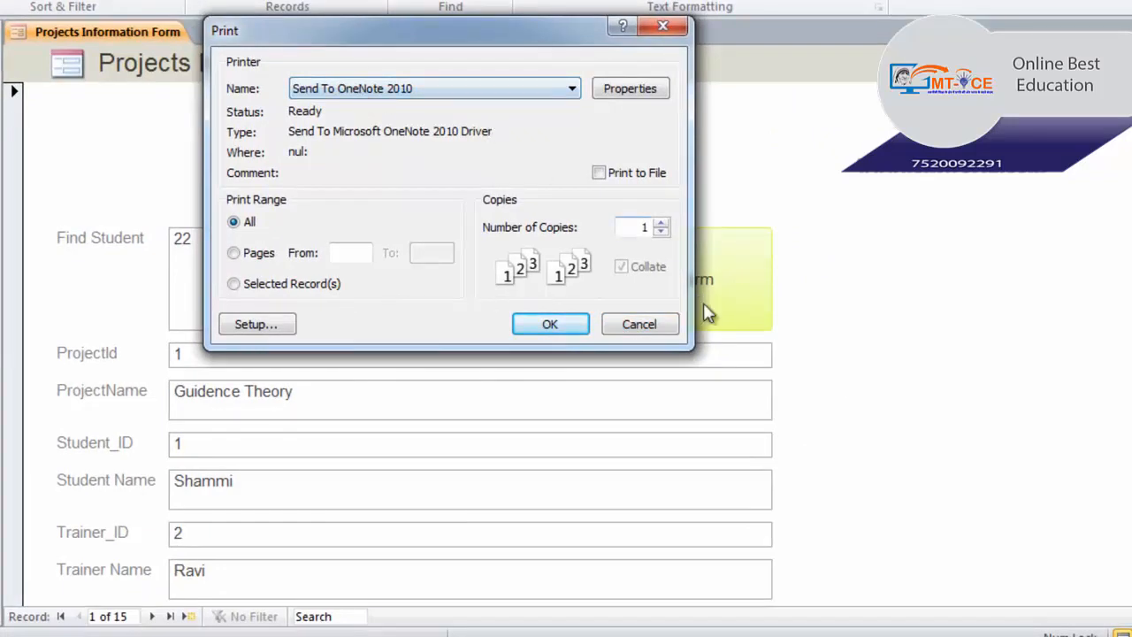
click(637, 324)
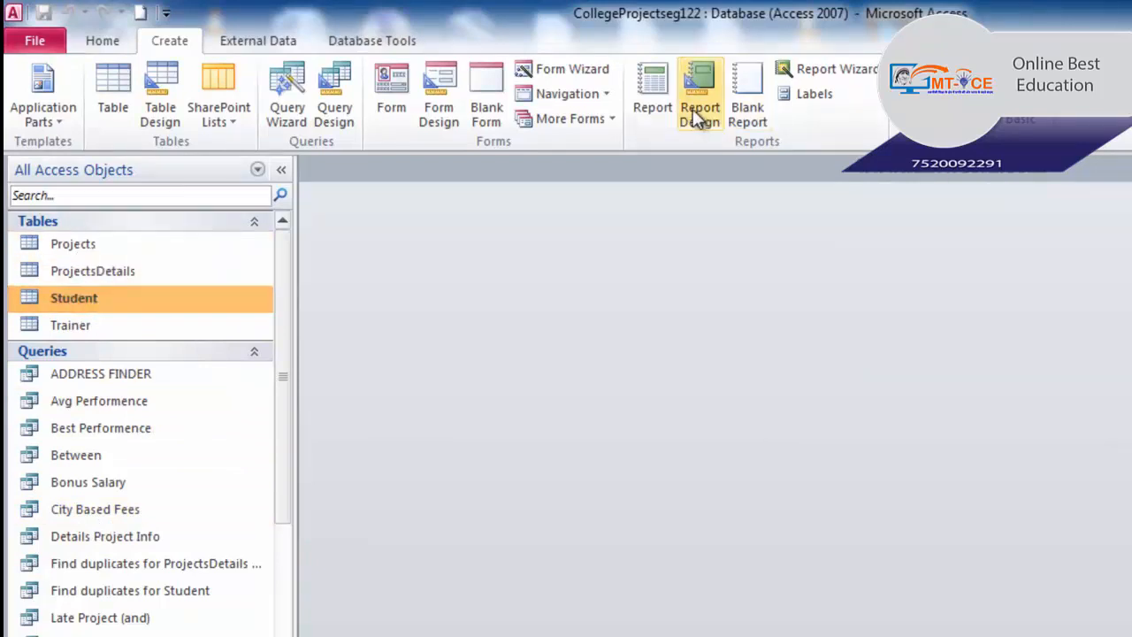
Create a basic report from the Student table and look over its layout tools and records
click(659, 96)
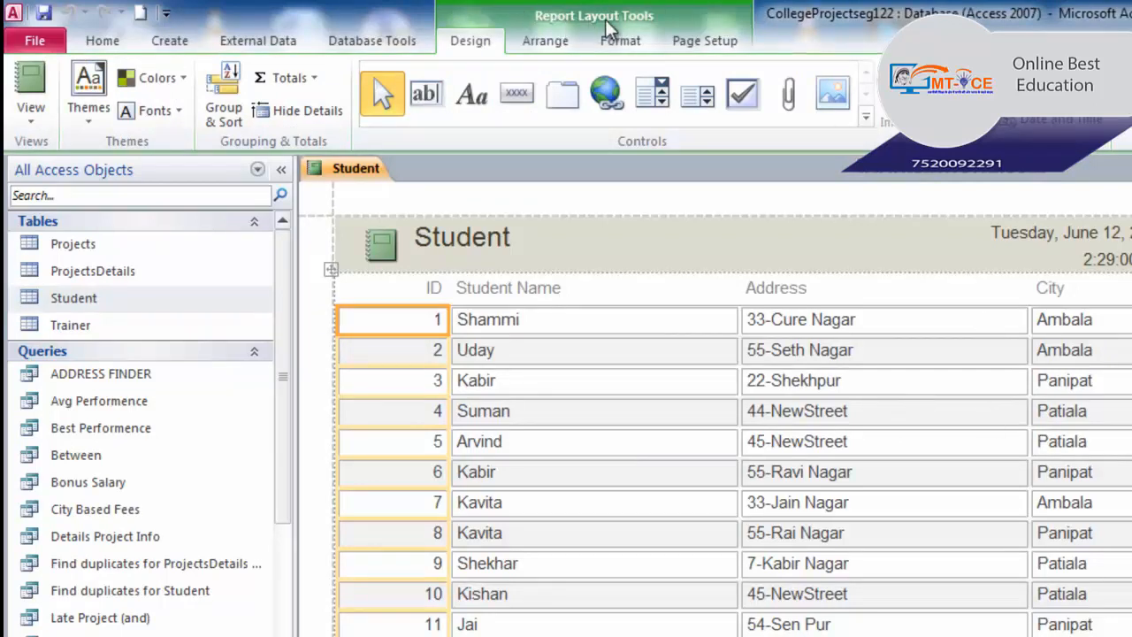
click(524, 44)
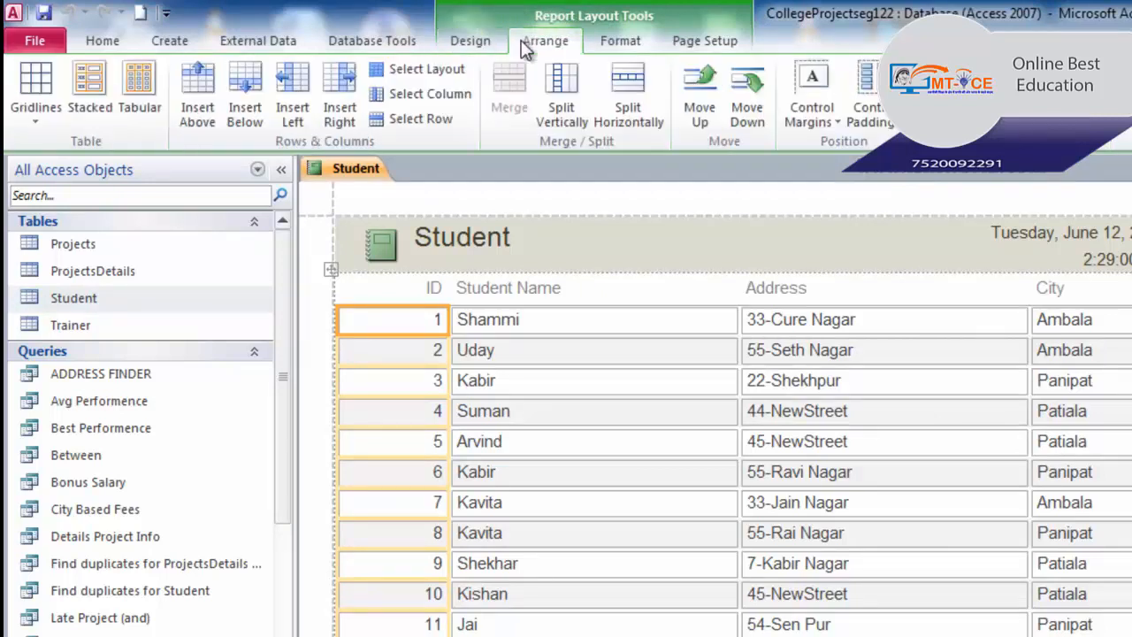
click(611, 41)
click(677, 42)
click(471, 45)
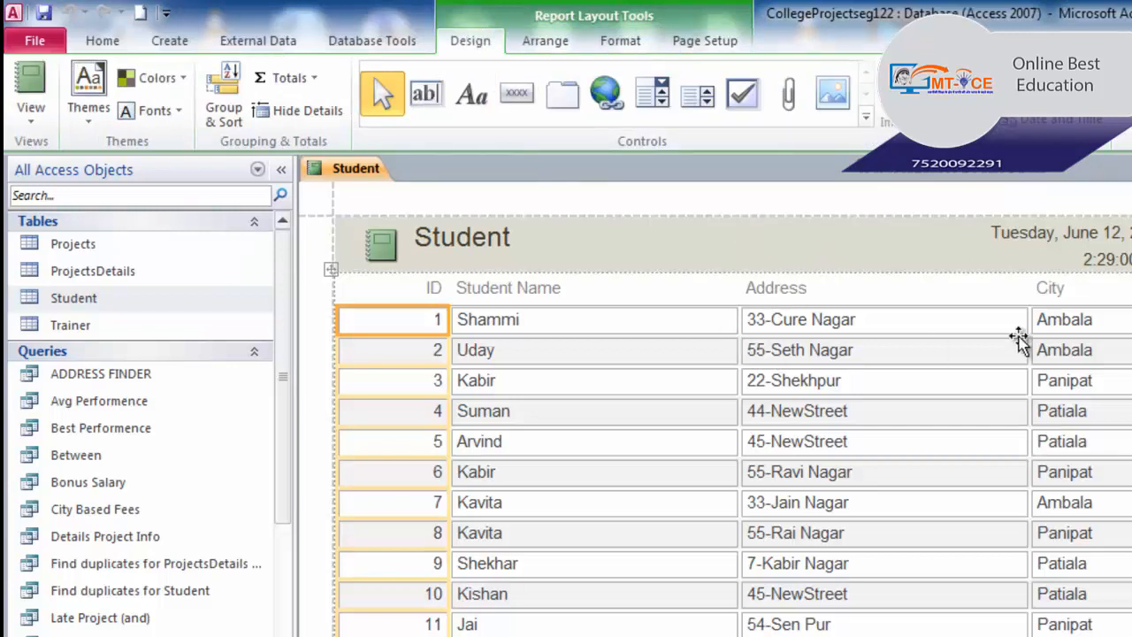
scroll(809, 298, down, 5)
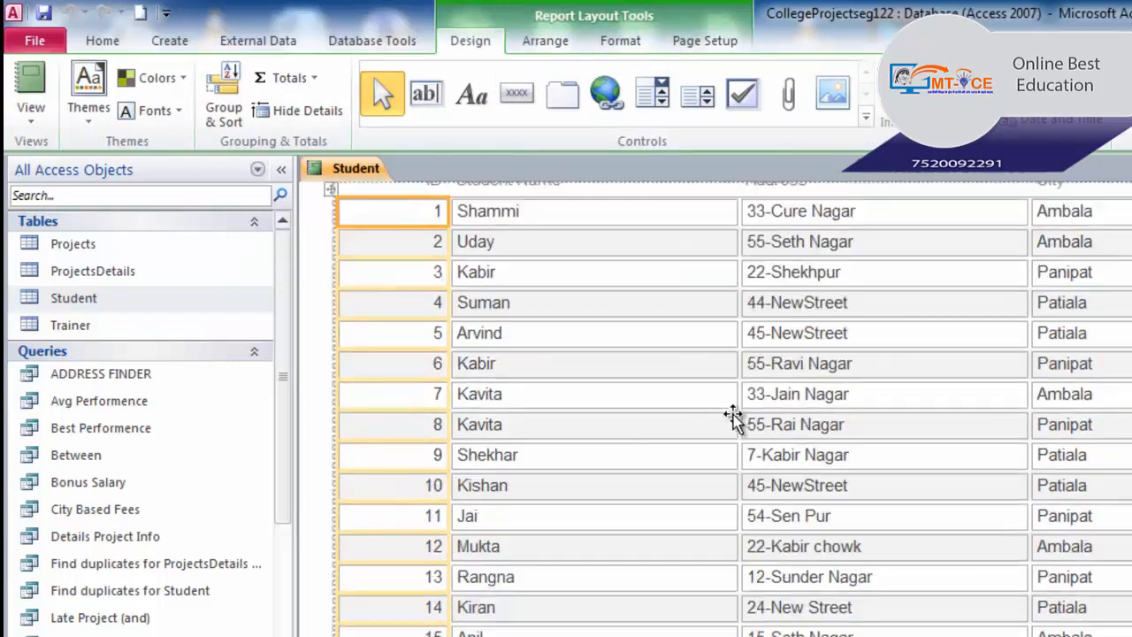
scroll(630, 396, up, 6)
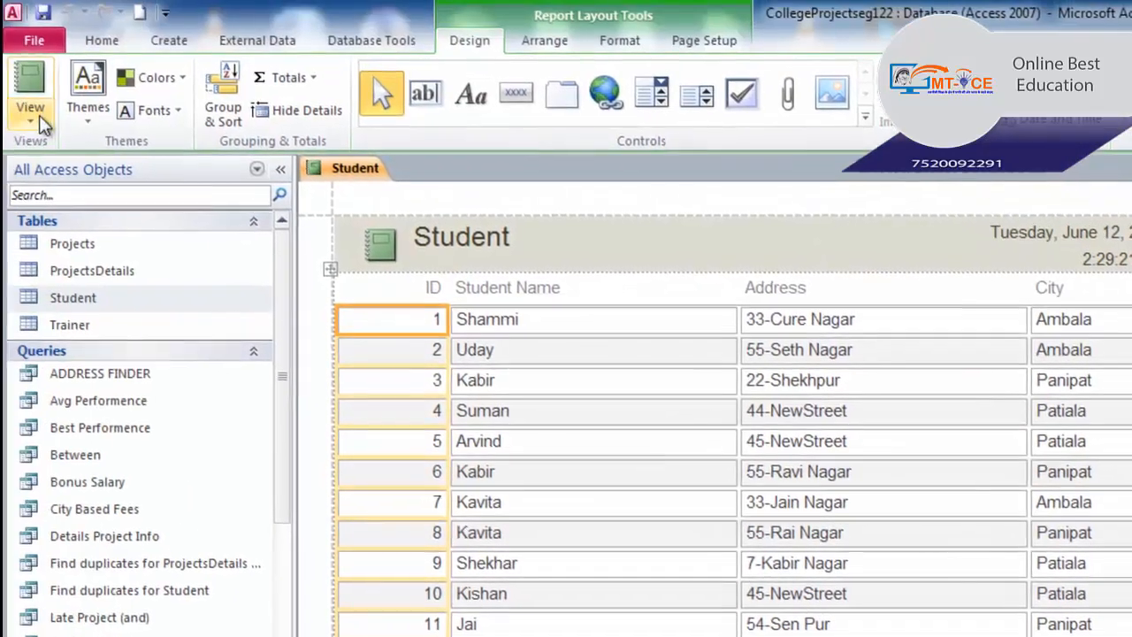
Review the student records in Report View and return the report to Layout View
click(36, 111)
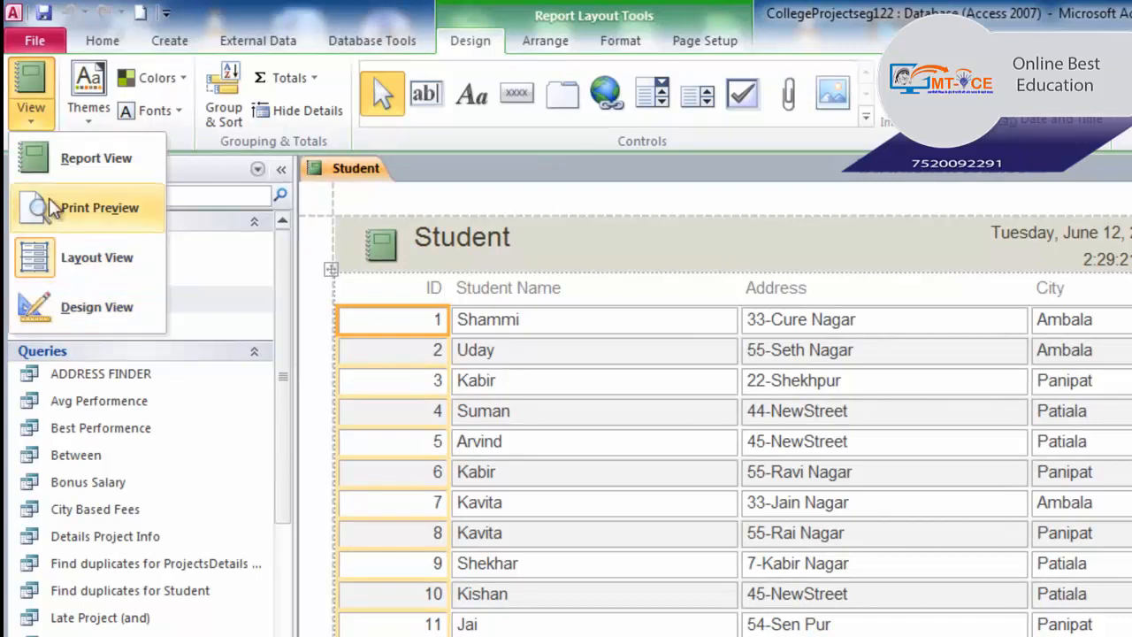
click(62, 161)
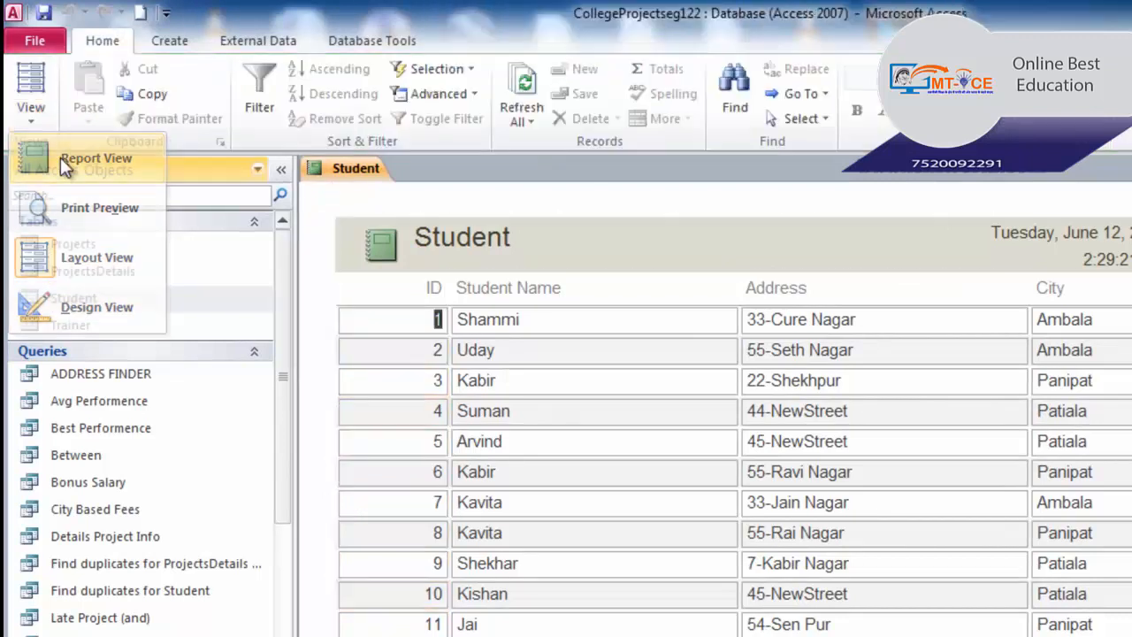
scroll(850, 402, down, 3)
scroll(849, 403, down, 3)
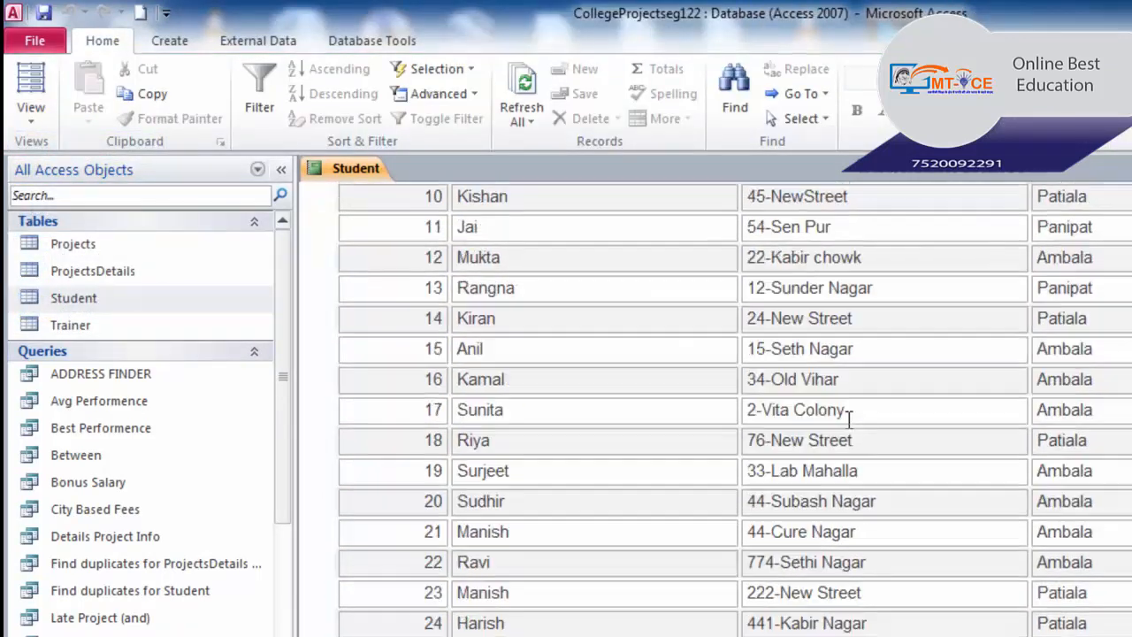
scroll(849, 416, up, 5)
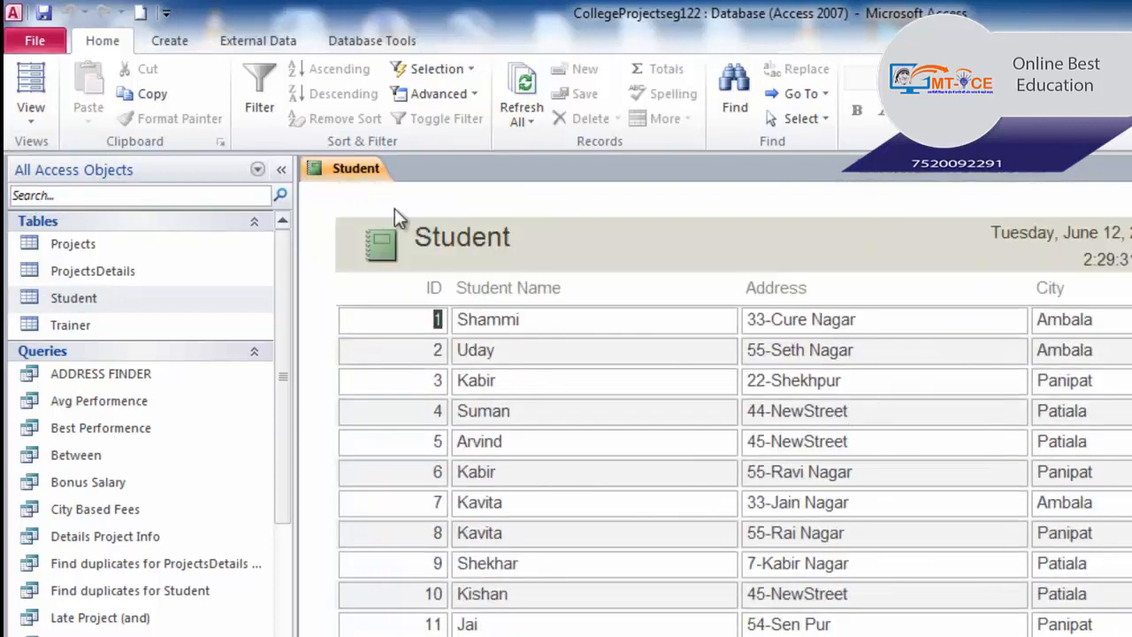
click(31, 122)
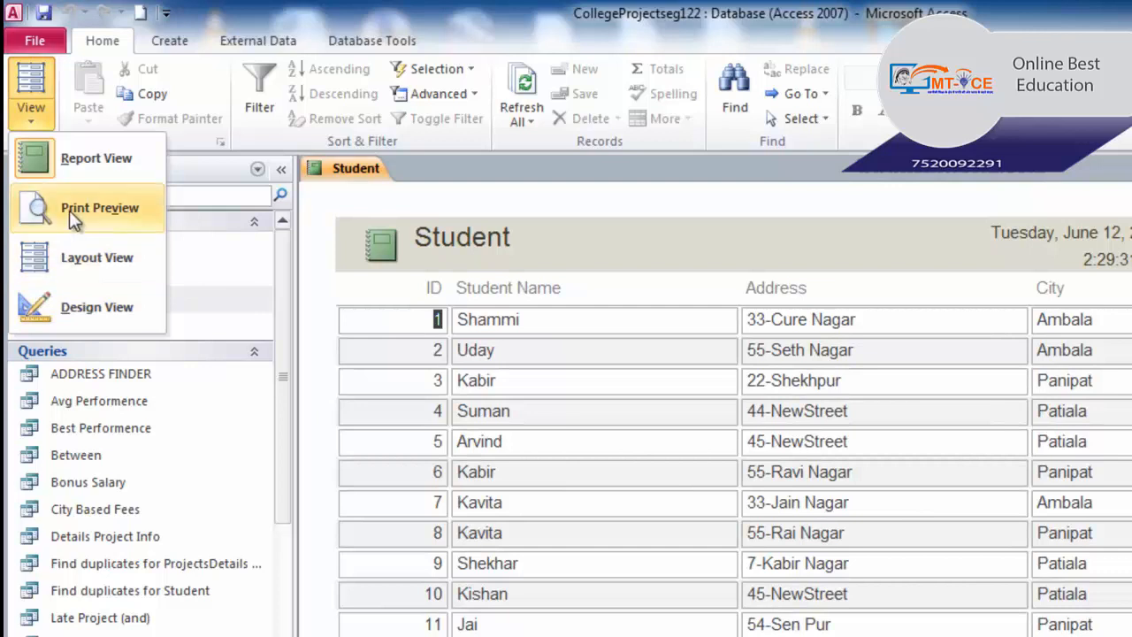
click(69, 266)
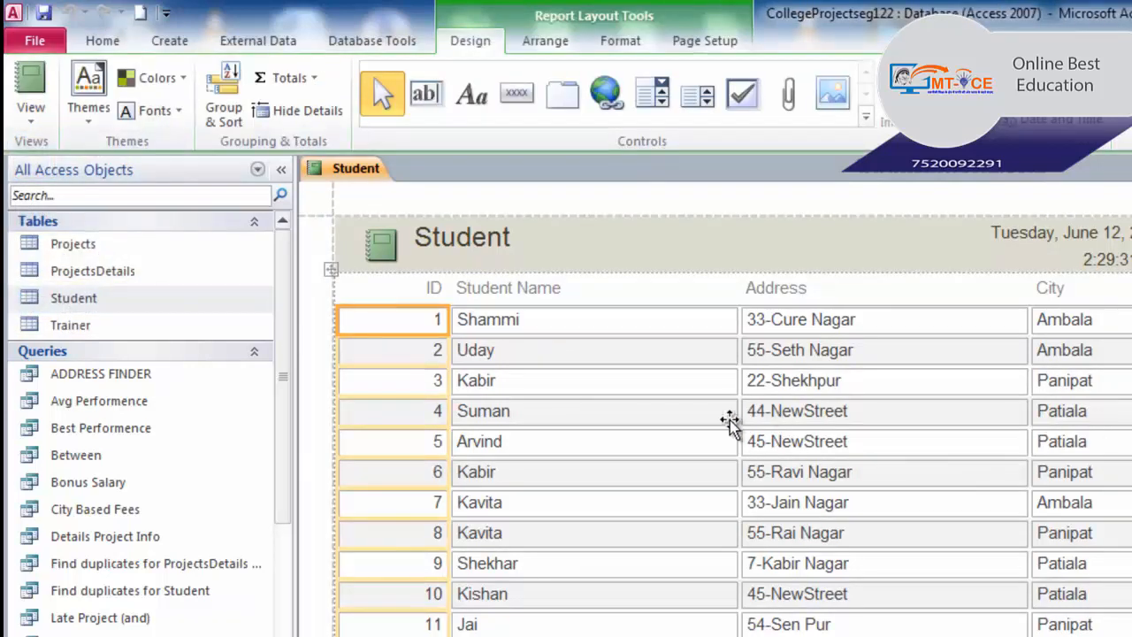
click(630, 383)
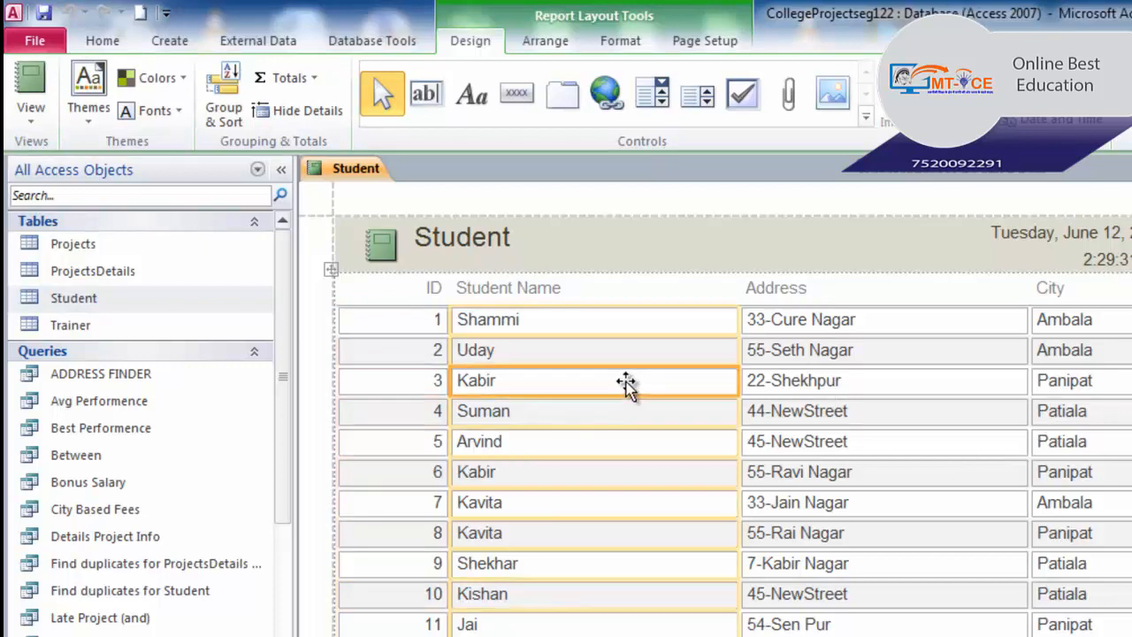
click(412, 325)
click(527, 321)
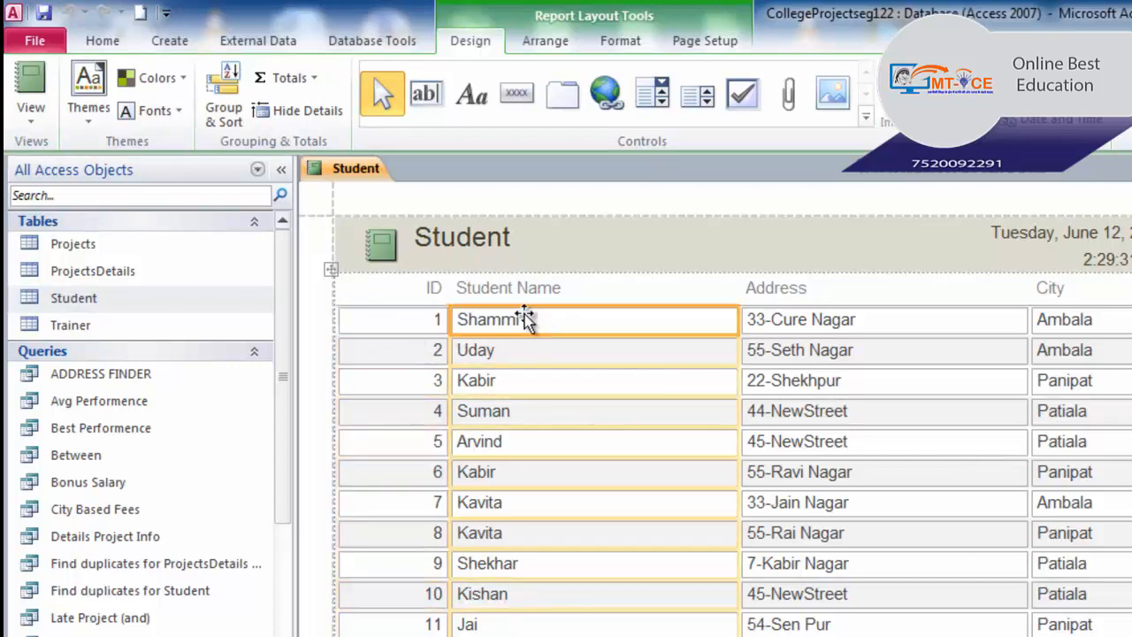
click(764, 286)
click(803, 322)
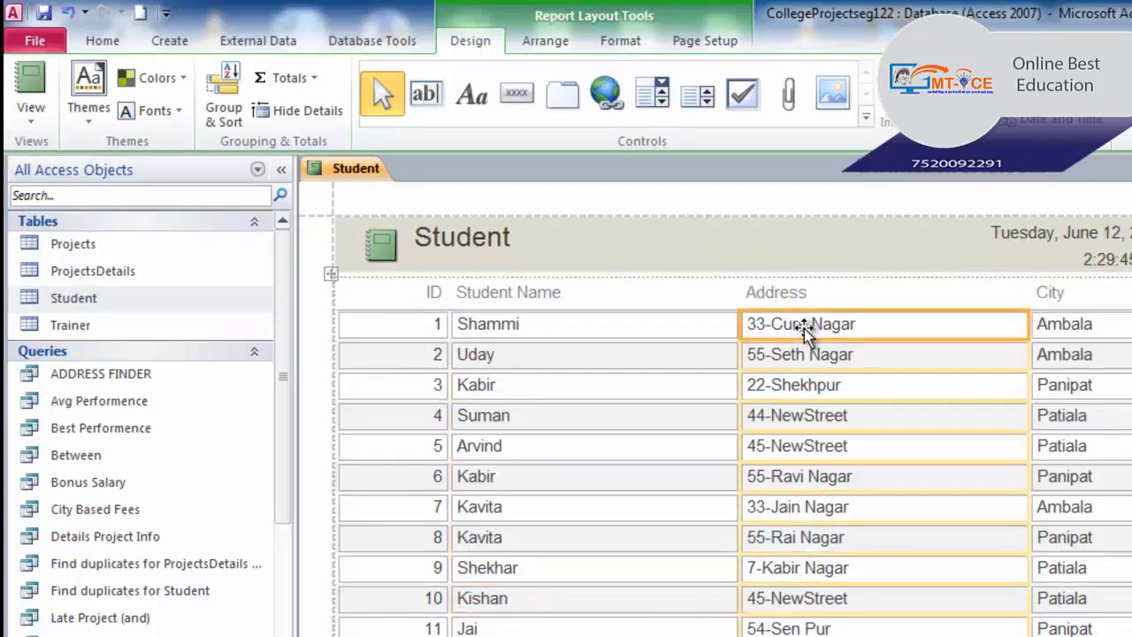
click(1117, 389)
click(672, 380)
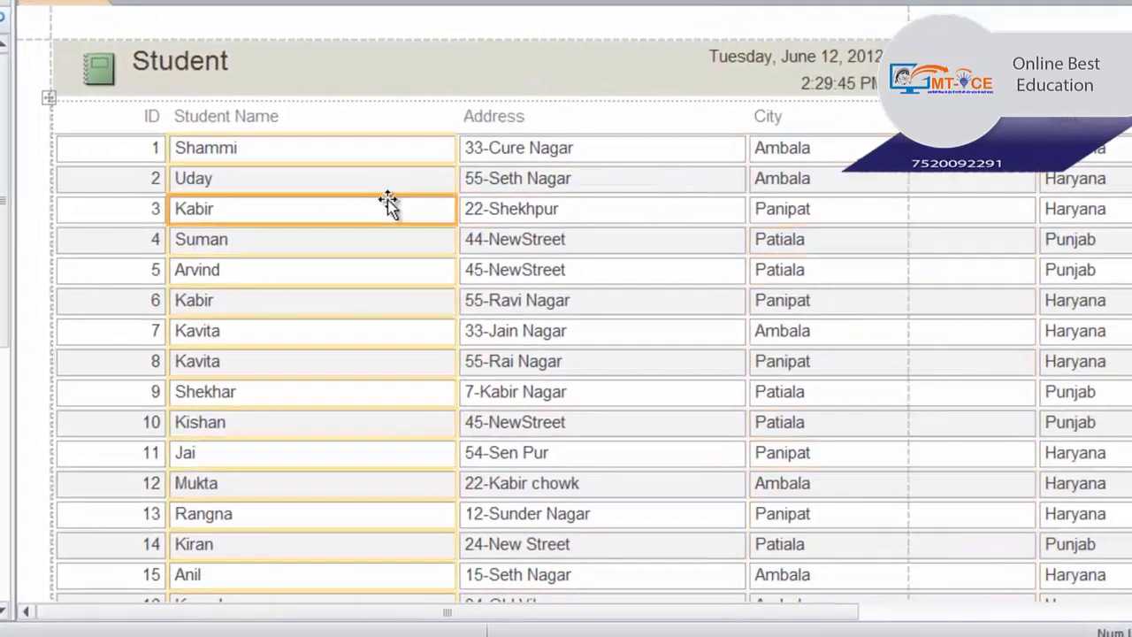
Narrow the ID and Student Name columns of the report to fit their contents more closely
click(131, 171)
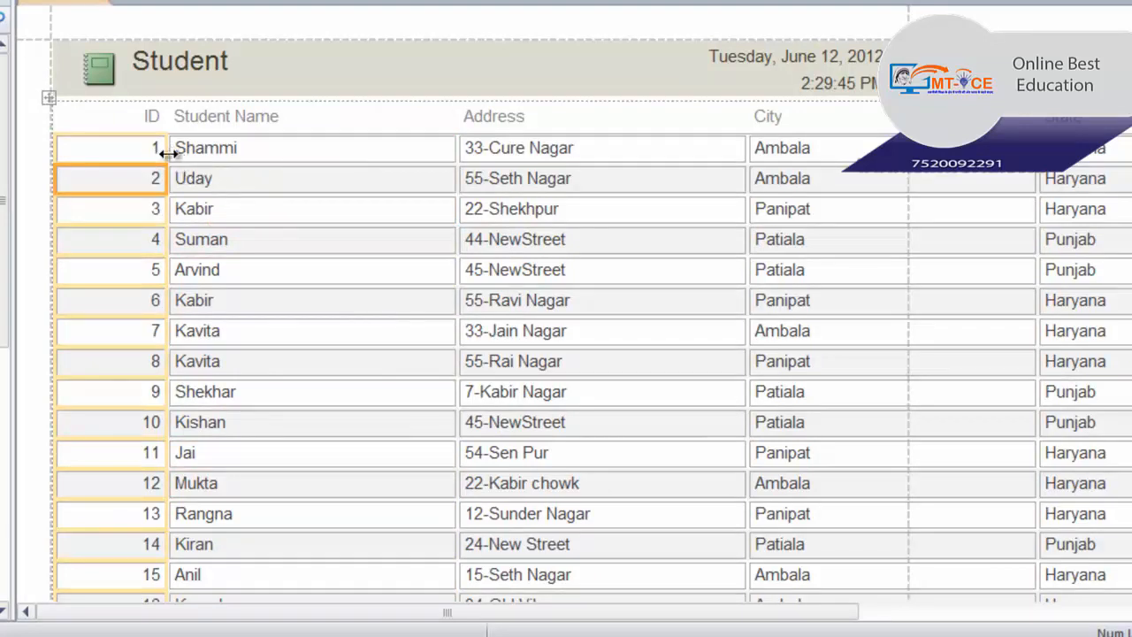
drag(167, 154, 117, 154)
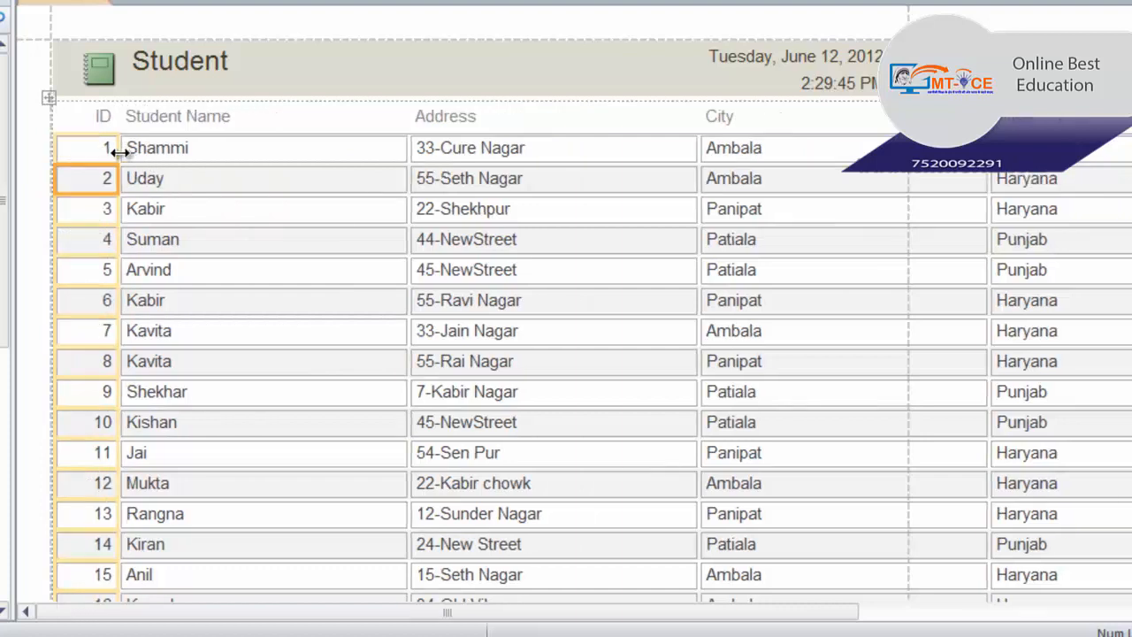
click(396, 159)
click(397, 160)
drag(405, 150, 287, 150)
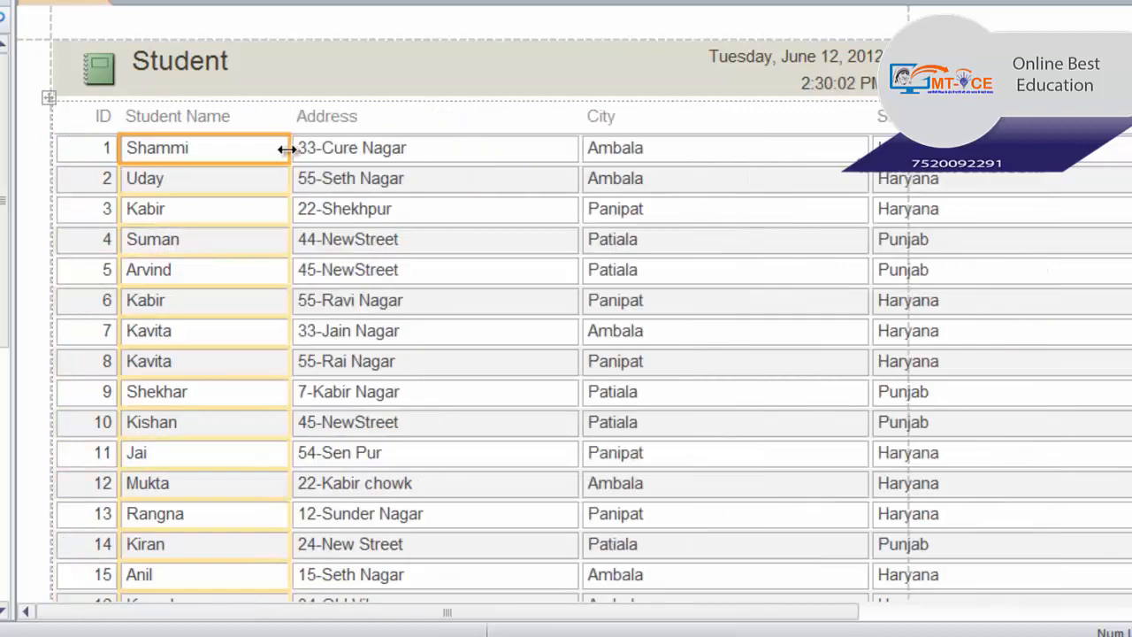
Narrow the Address and City columns so the report takes up less page width
click(570, 155)
drag(577, 147, 507, 150)
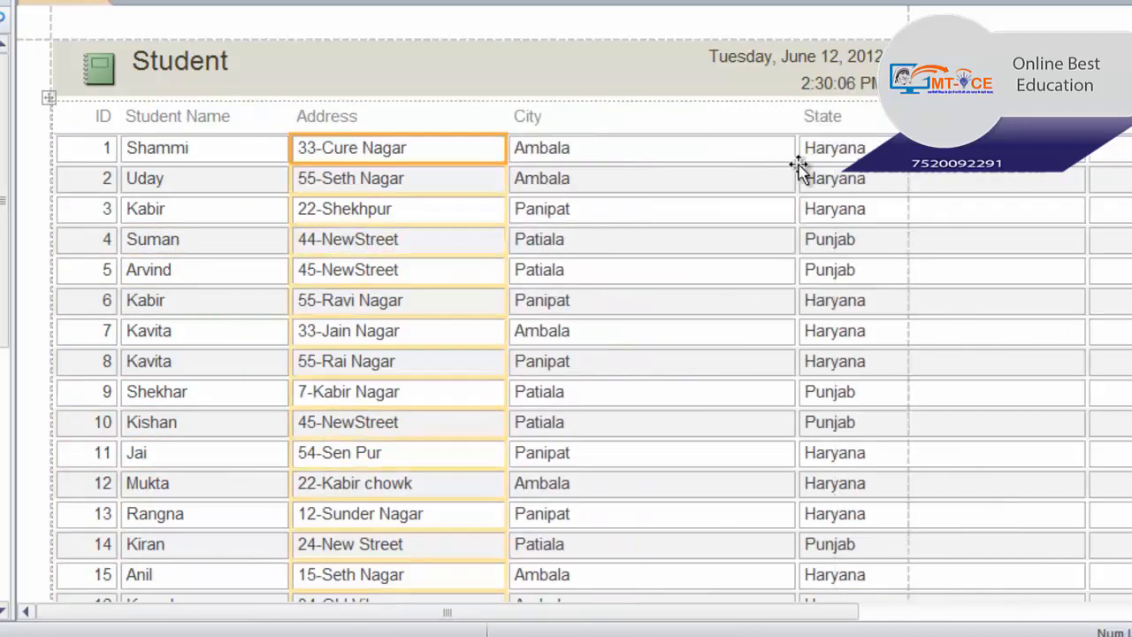
click(796, 161)
click(762, 143)
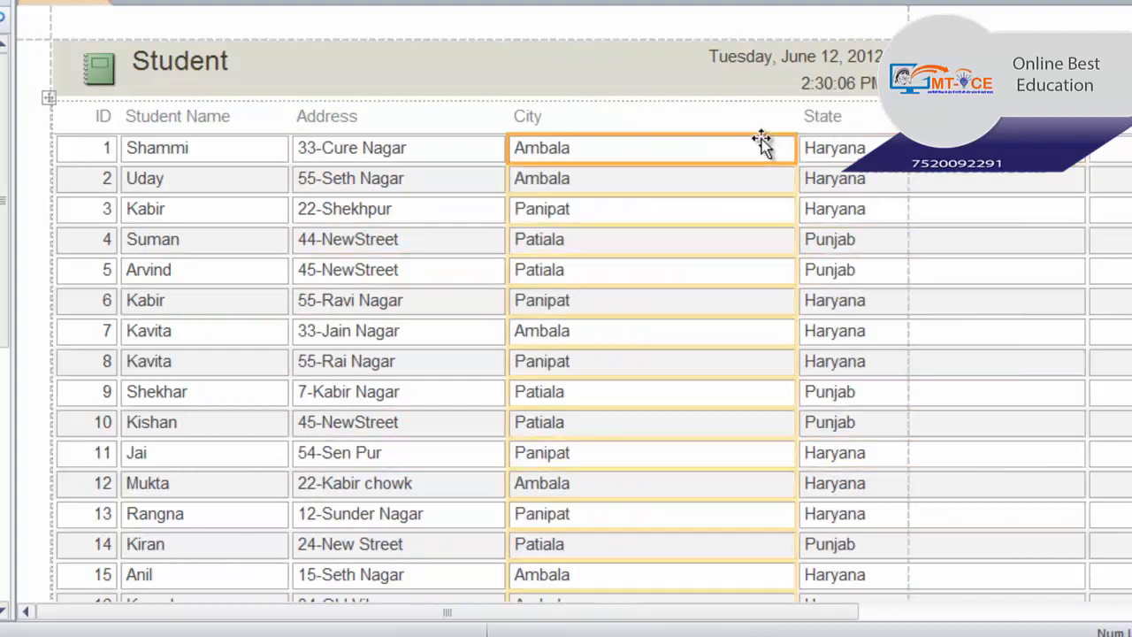
drag(796, 147, 661, 148)
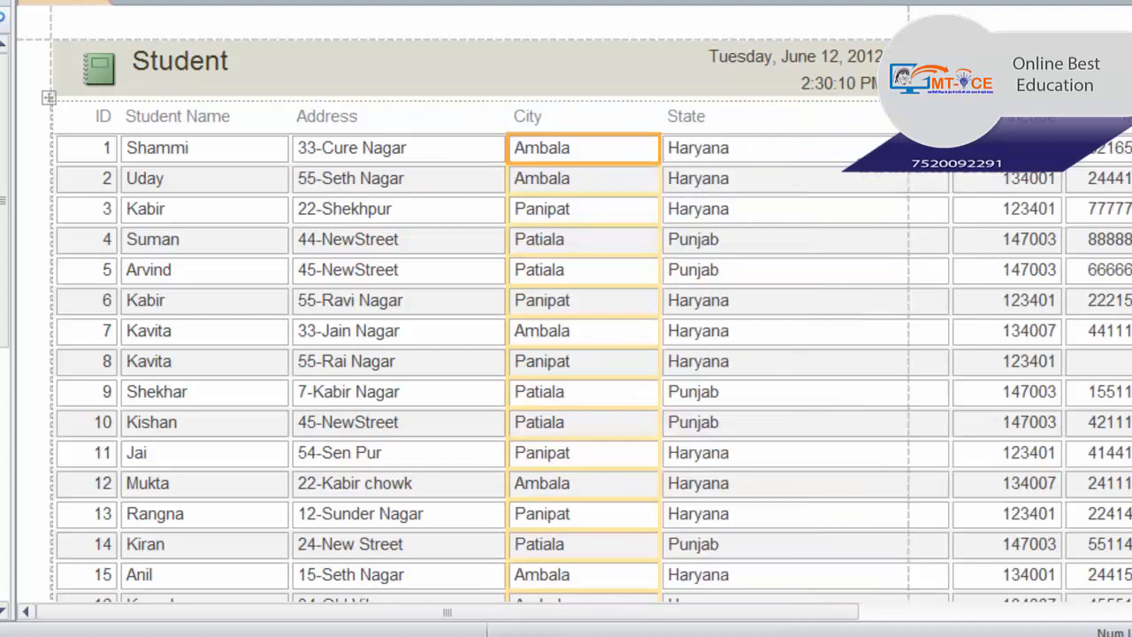
Narrow the State column of the report to fit its contents, bringing the Pincode, Mobile and Fees columns closer
scroll(920, 208, down, 1)
scroll(920, 208, down, 3)
scroll(923, 290, up, 6)
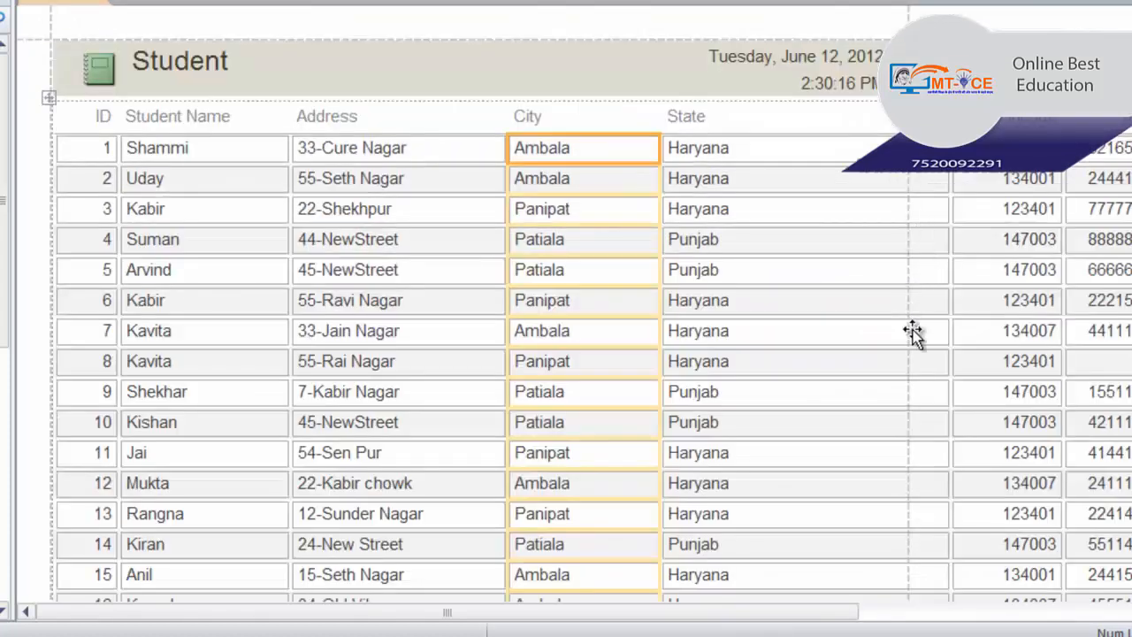
click(814, 208)
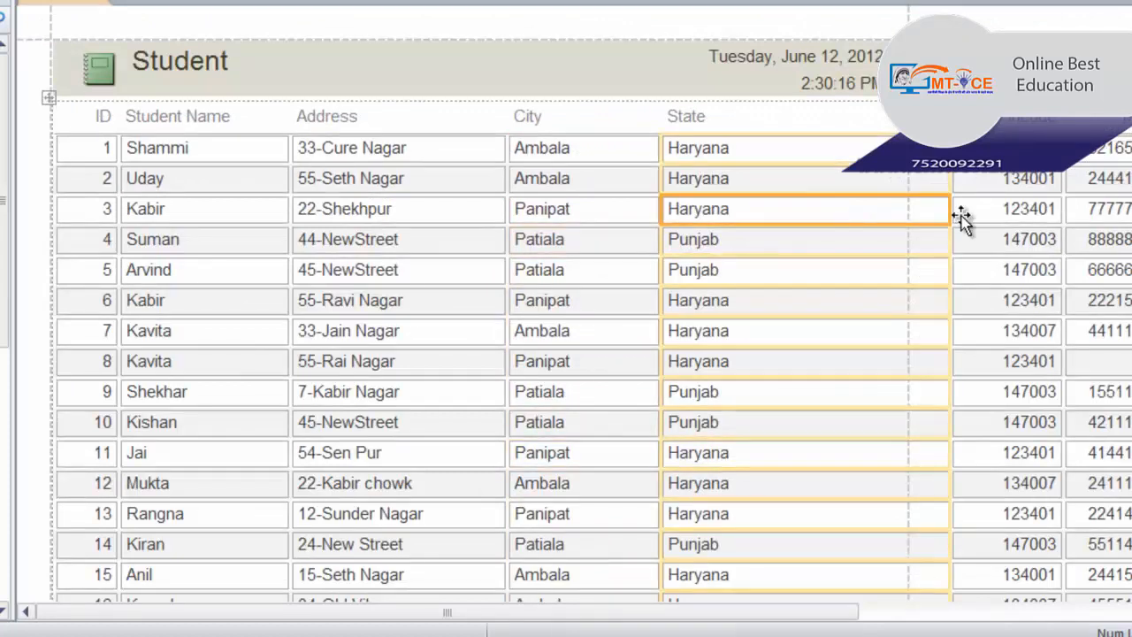
drag(950, 210, 715, 213)
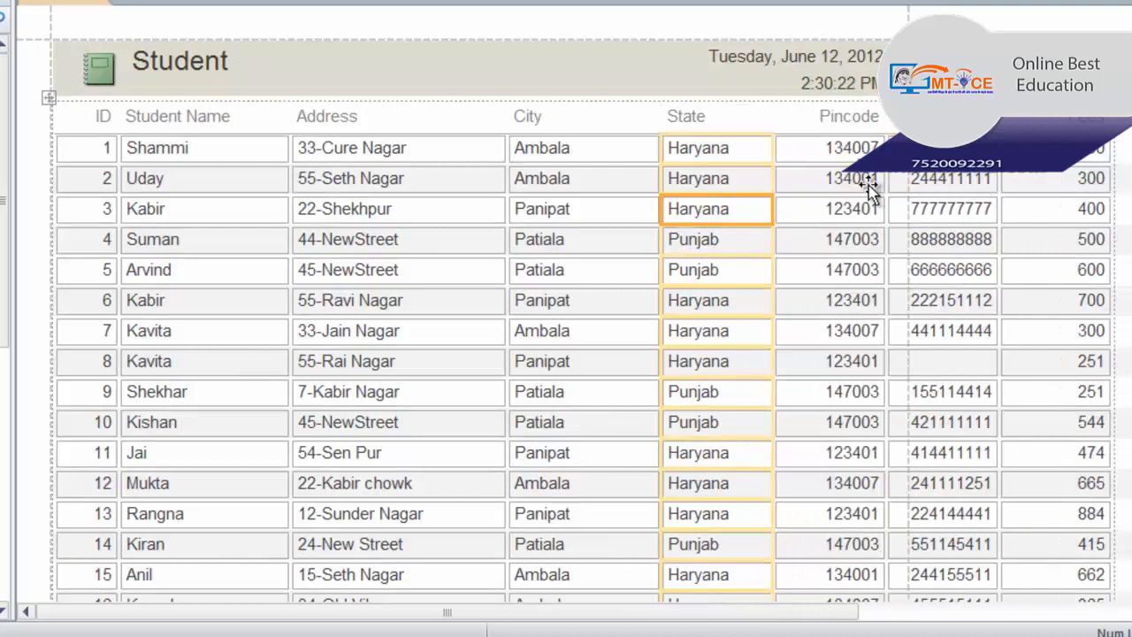
drag(773, 174, 762, 176)
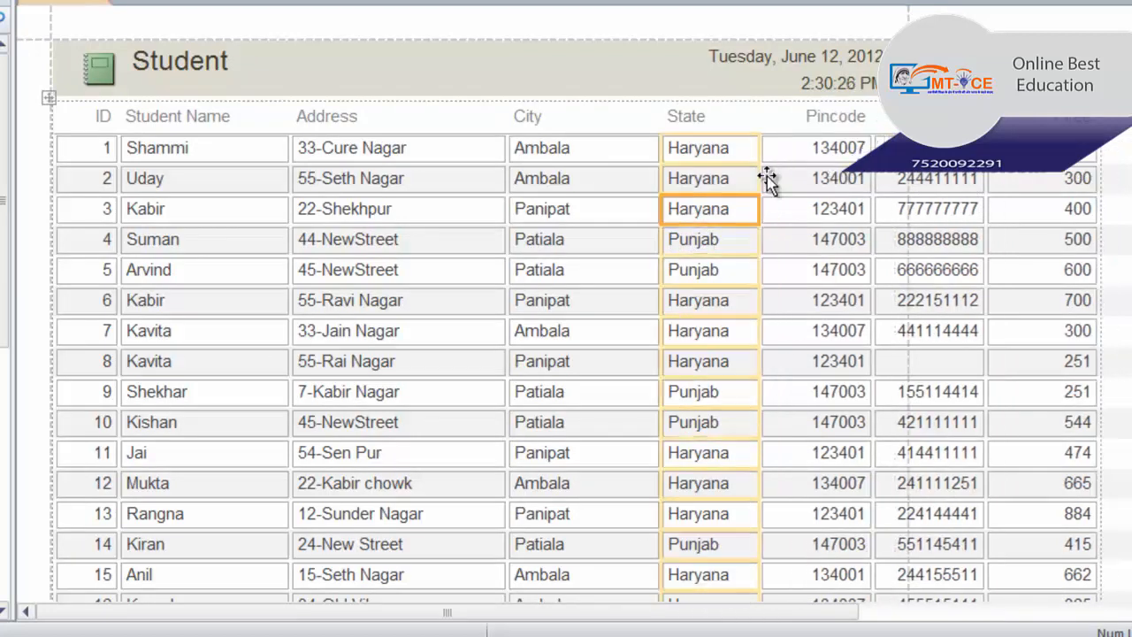
Reduce the width of the Fees column at the end of the report table
click(867, 179)
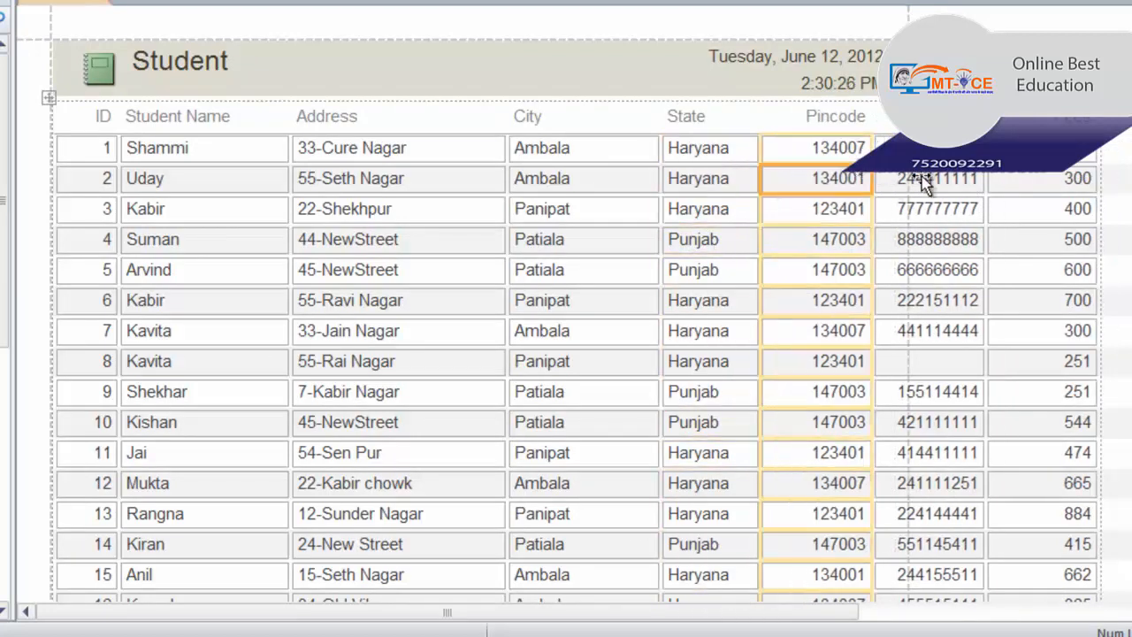
click(1097, 155)
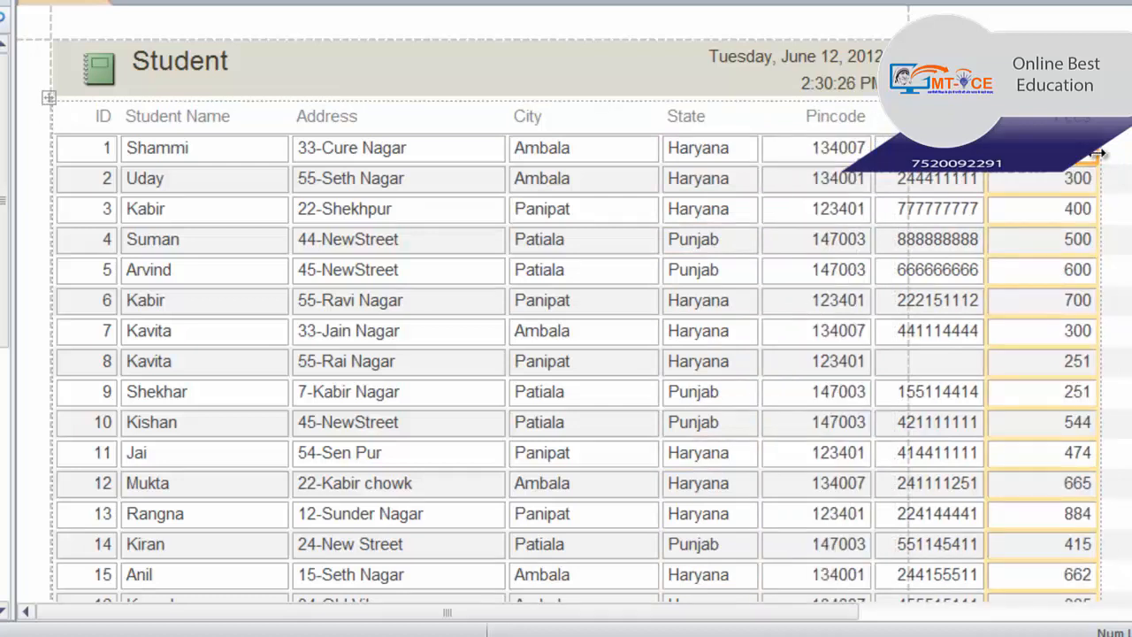
drag(1097, 154, 1066, 175)
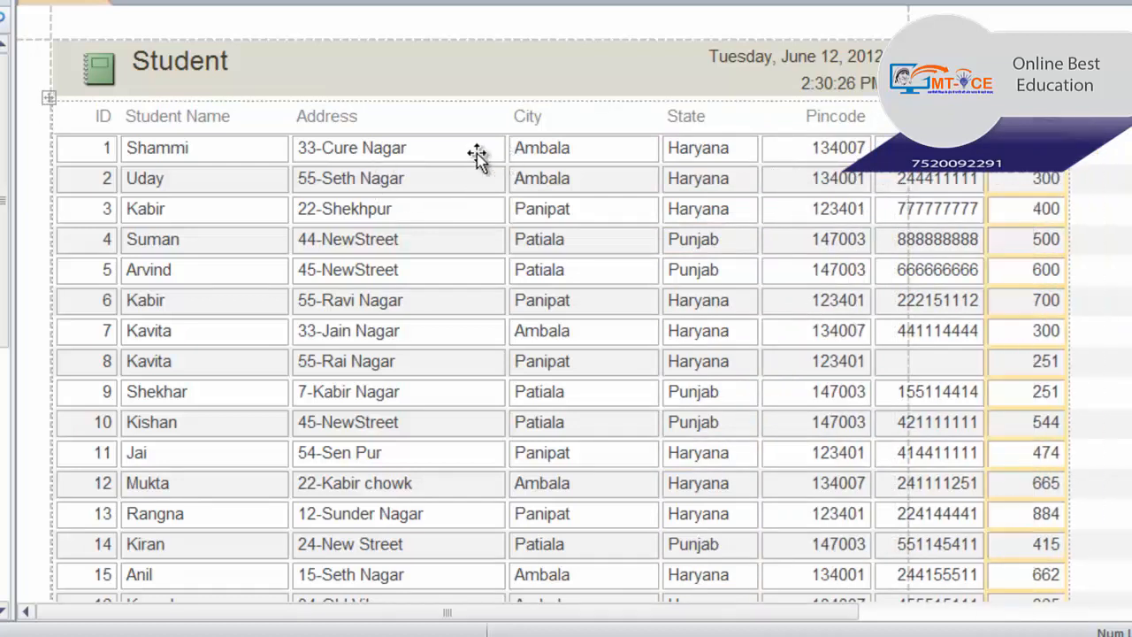
Narrow the Student Name and Address columns further so that the remaining columns move towards the page area
click(286, 160)
drag(286, 156, 258, 156)
click(444, 158)
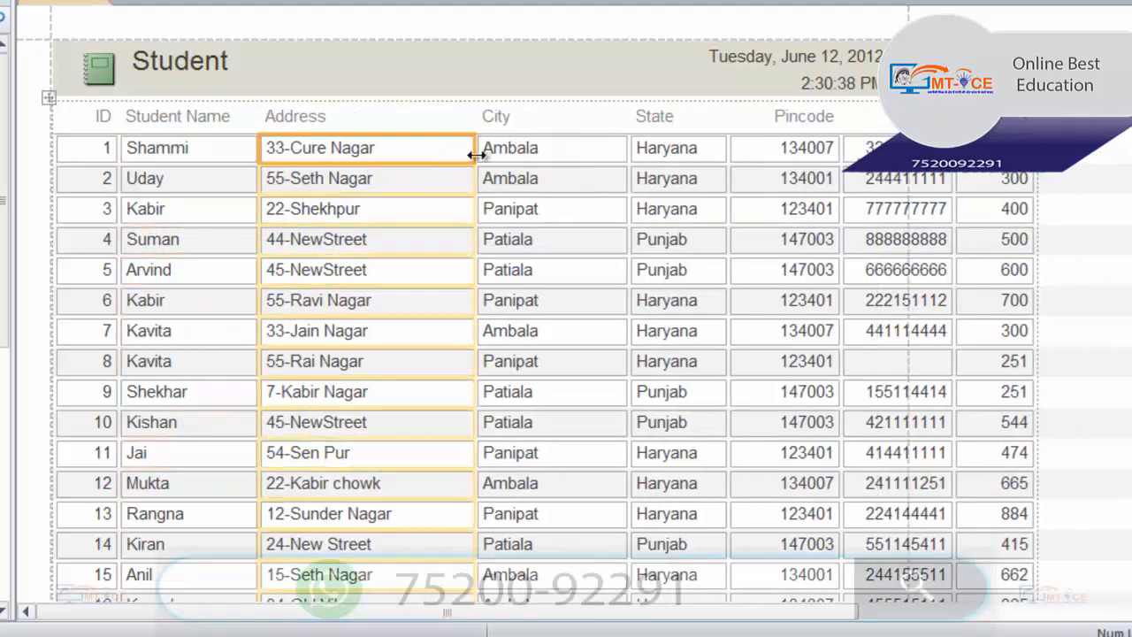
drag(476, 155, 426, 153)
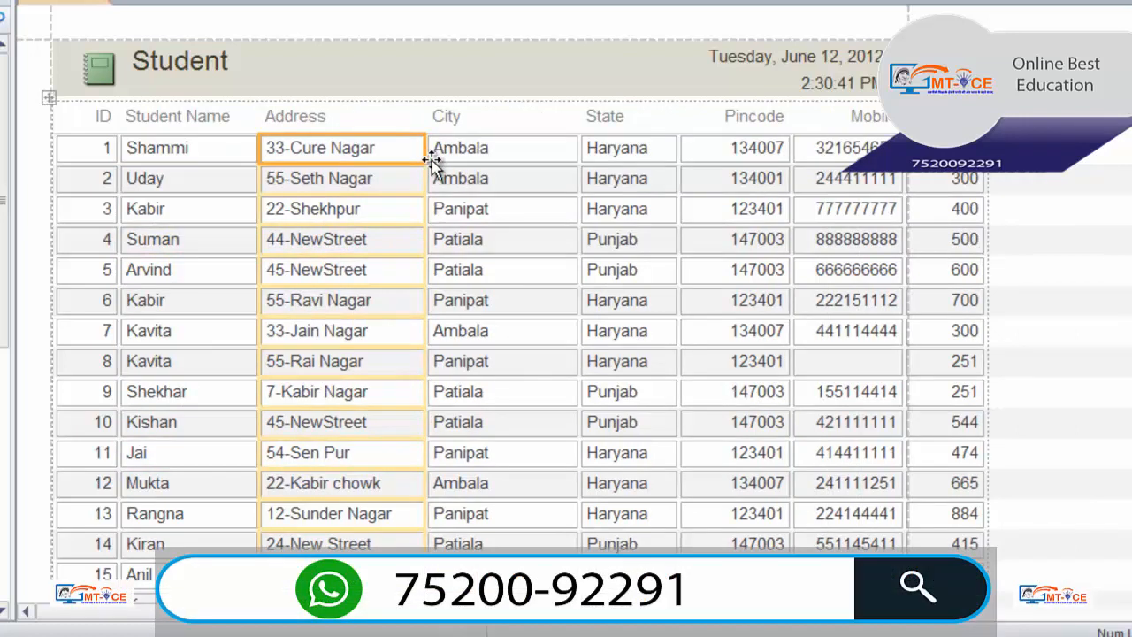
Narrow the City and Pincode columns to fit their values more tightly
click(544, 150)
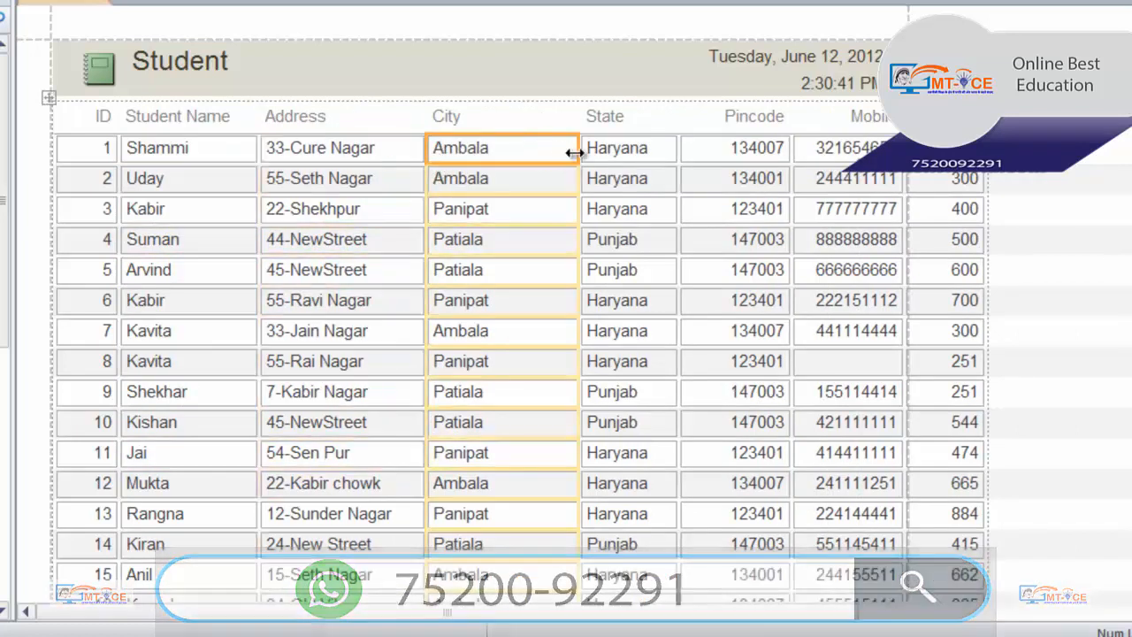
drag(574, 154, 532, 156)
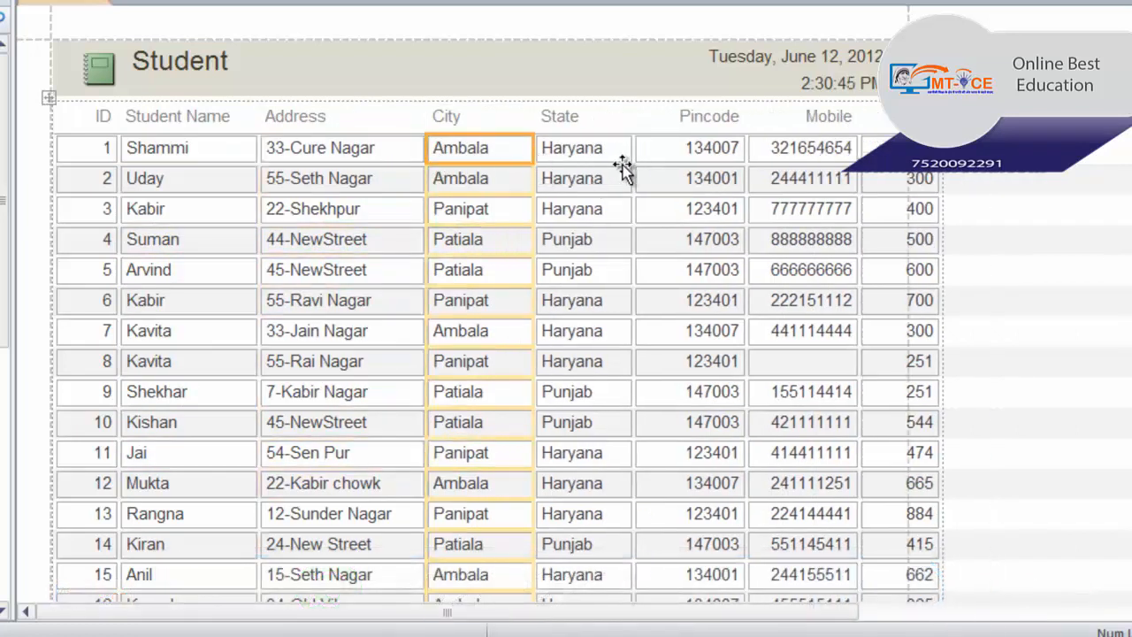
click(738, 146)
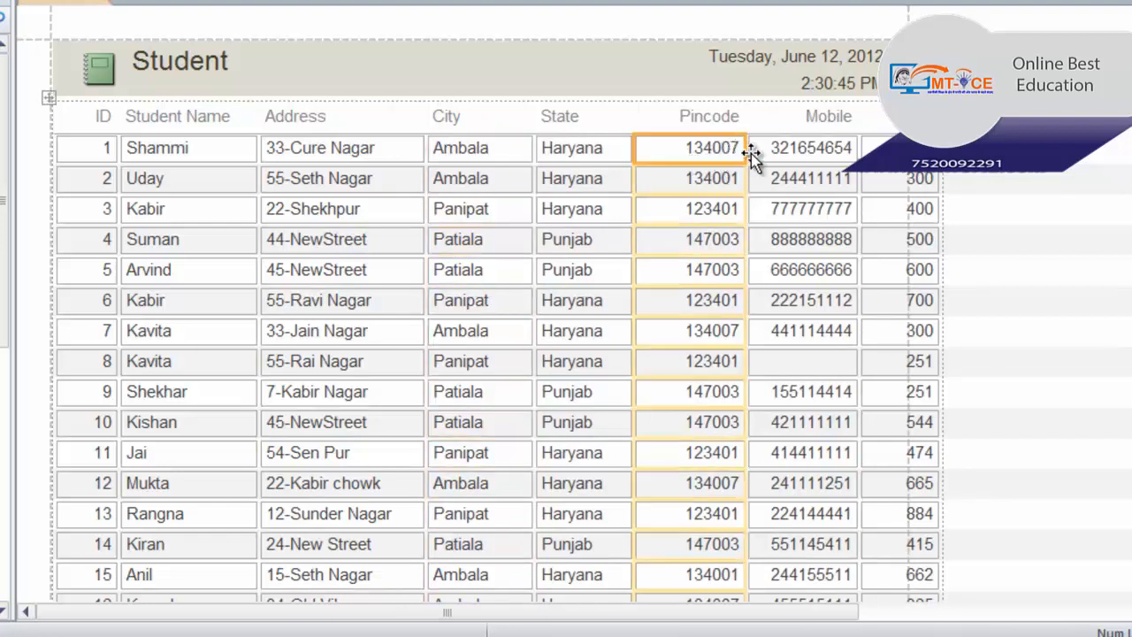
drag(751, 154, 728, 151)
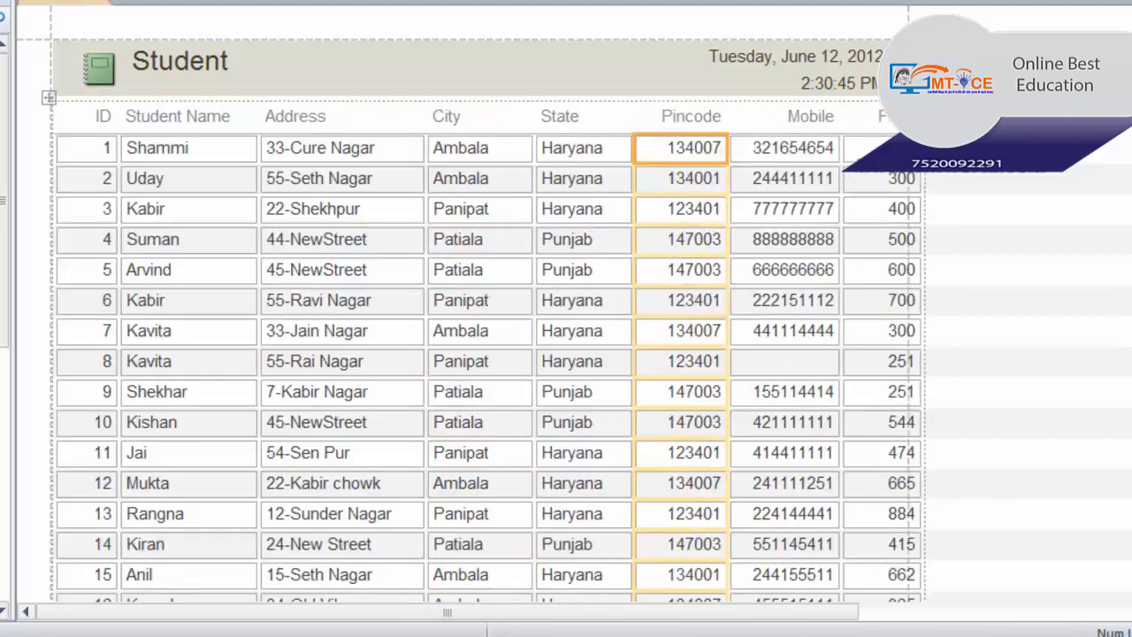
Shrink the Fees column until the table ends at the dashed page boundary, and check the records down the report
click(931, 172)
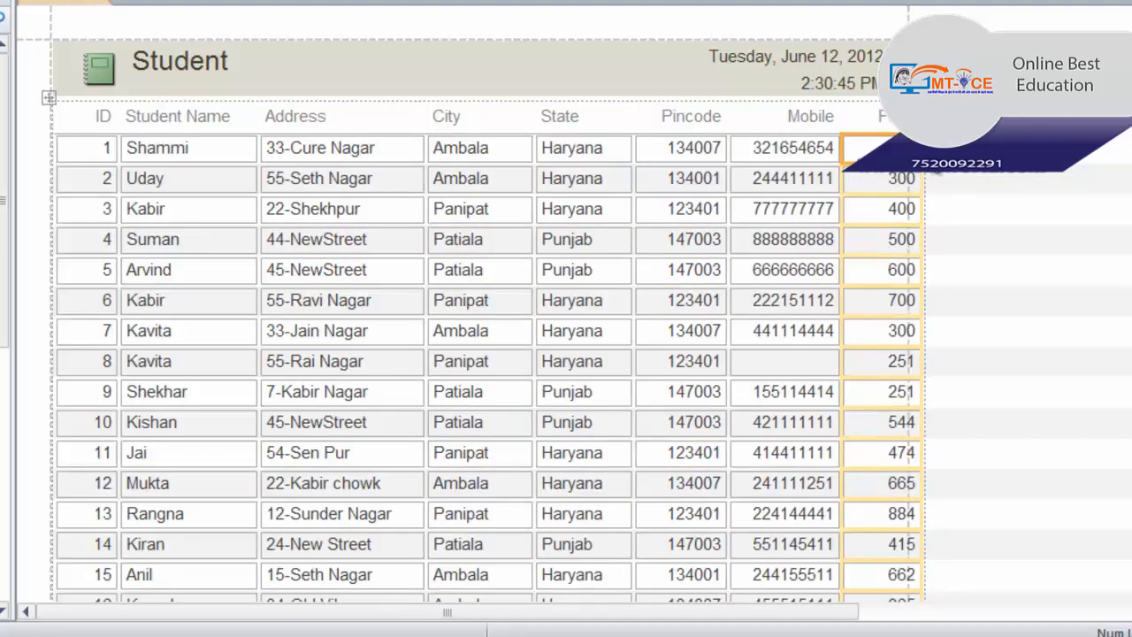
drag(922, 172, 910, 172)
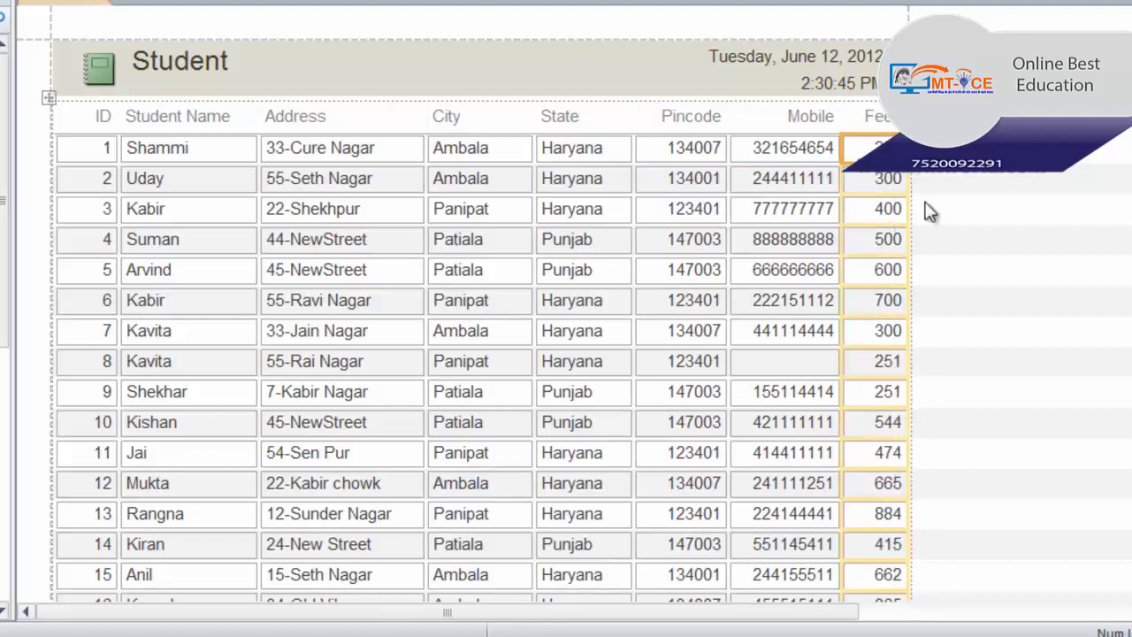
scroll(404, 233, down, 10)
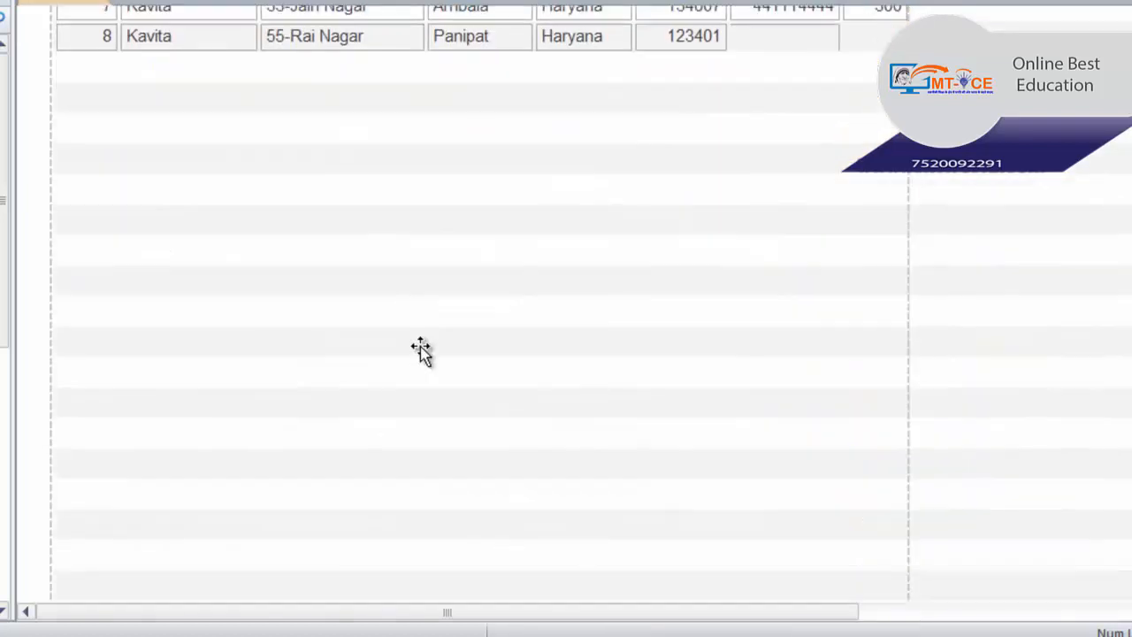
scroll(468, 371, up, 10)
scroll(470, 365, up, 1)
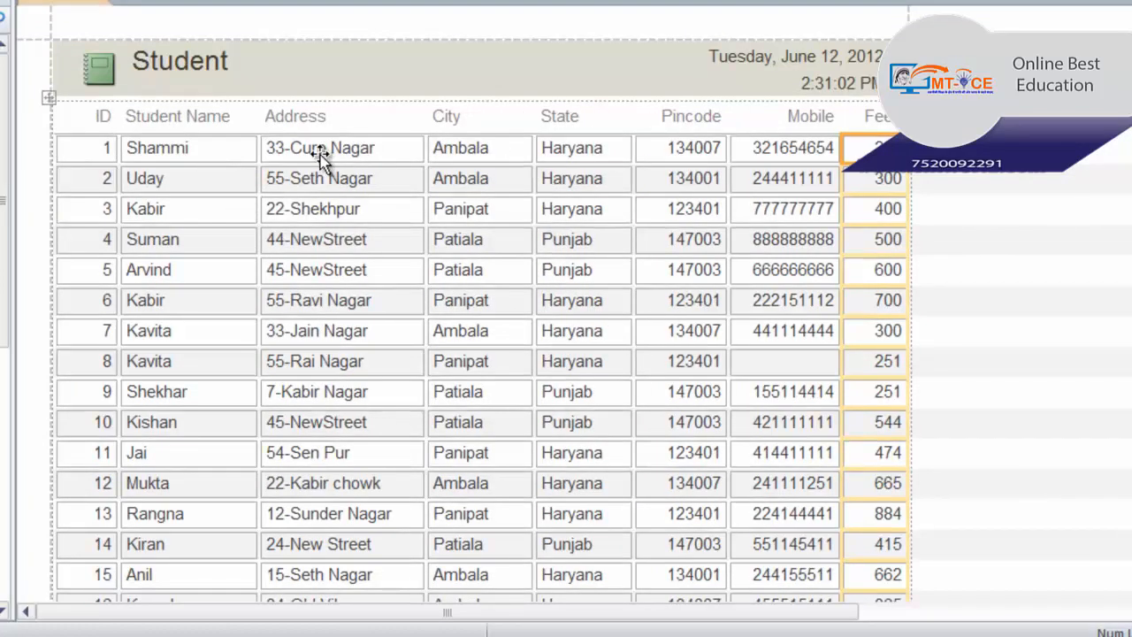
scroll(693, 266, down, 3)
scroll(601, 273, up, 3)
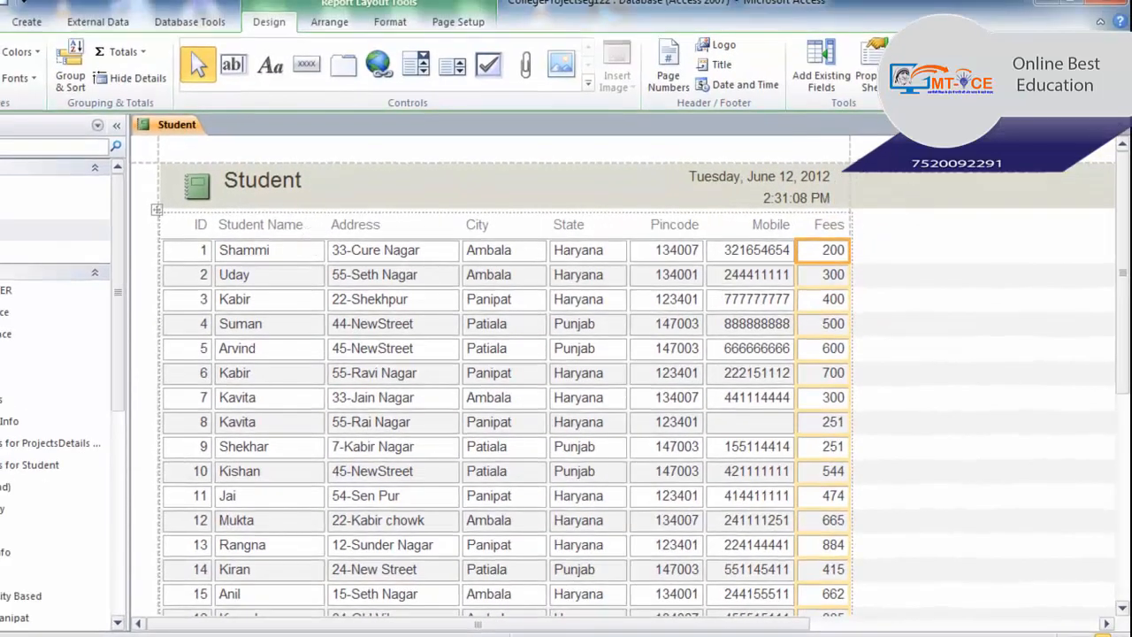
Close the report and save its design under the name Student Report
click(1120, 126)
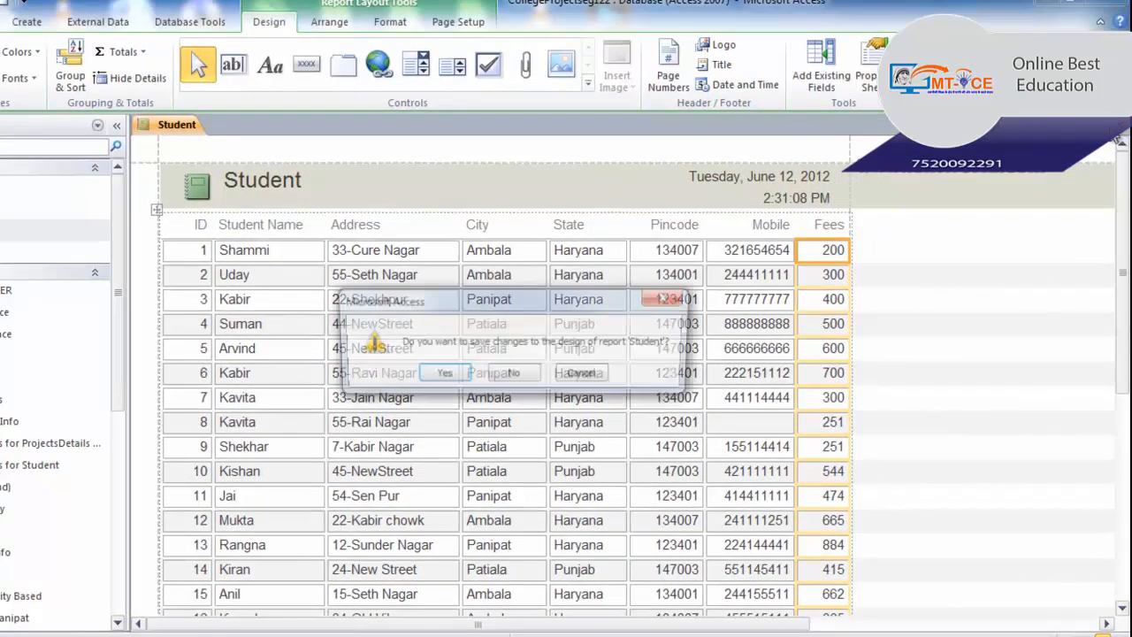
click(443, 374)
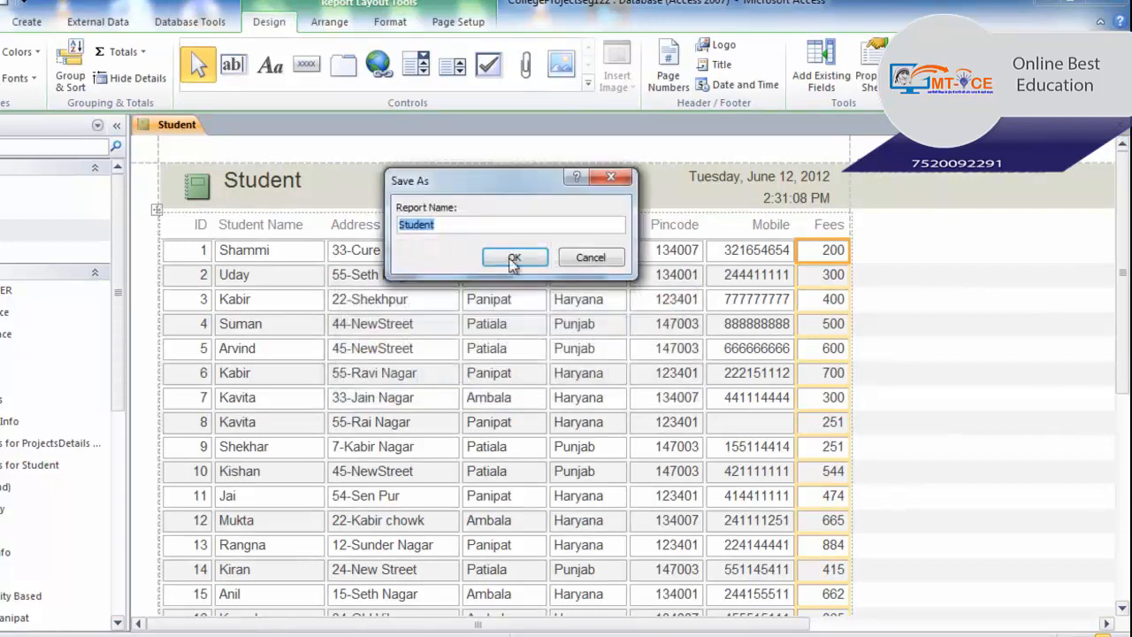
click(448, 226)
text(Report)
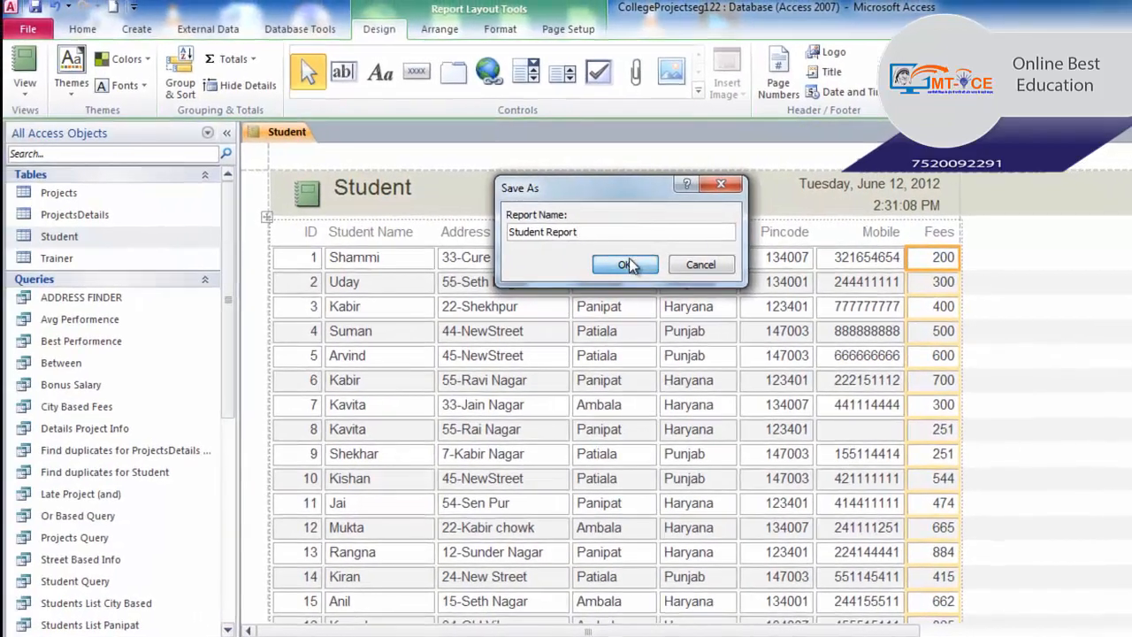
click(626, 263)
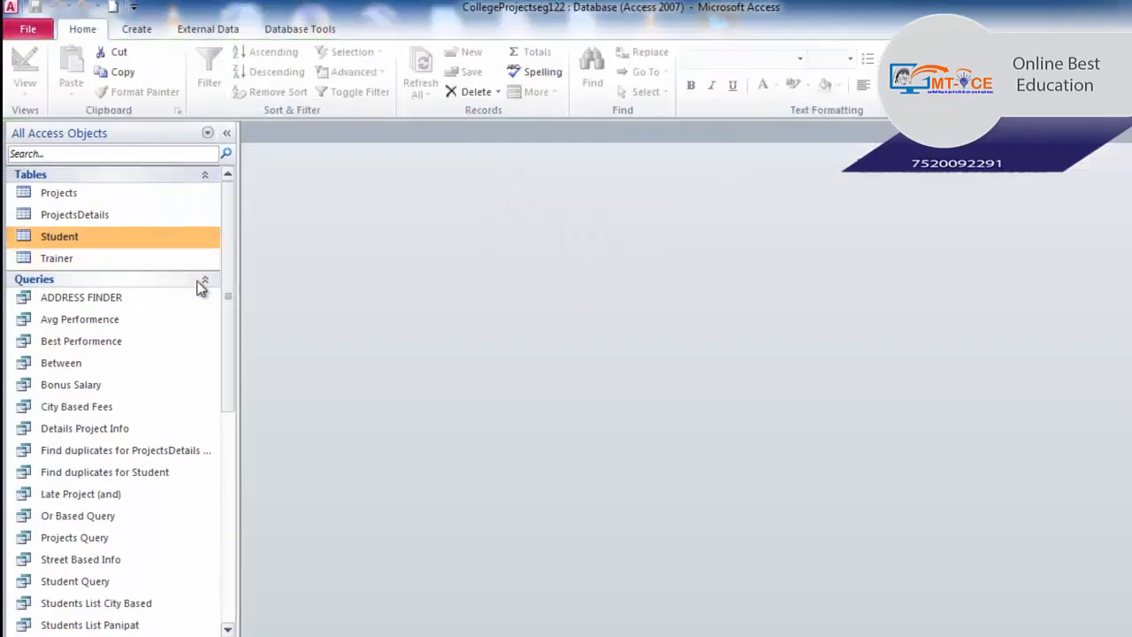
Open the saved Student Report from the database's report list and switch it to Layout View
scroll(218, 341, down, 1)
drag(217, 341, 228, 546)
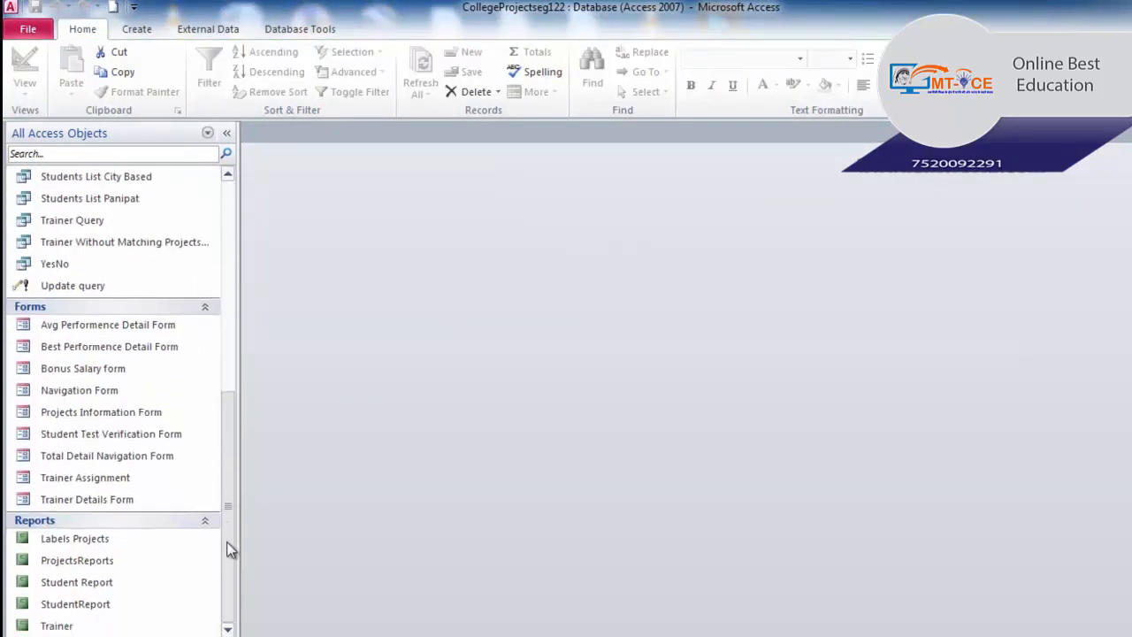
double_click(113, 589)
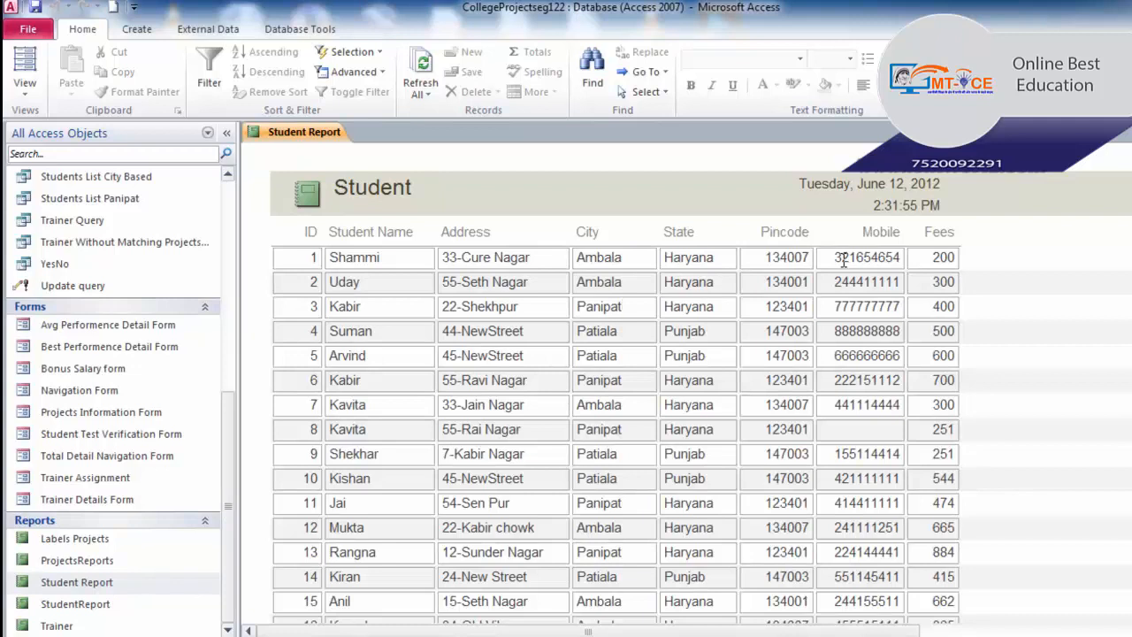
click(416, 189)
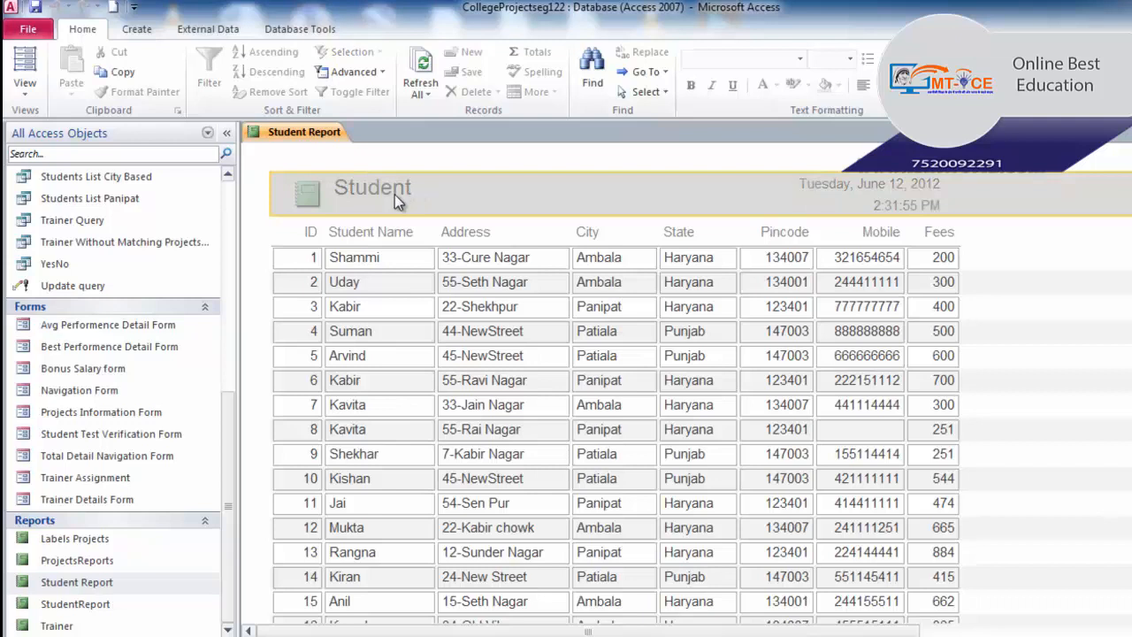
click(24, 92)
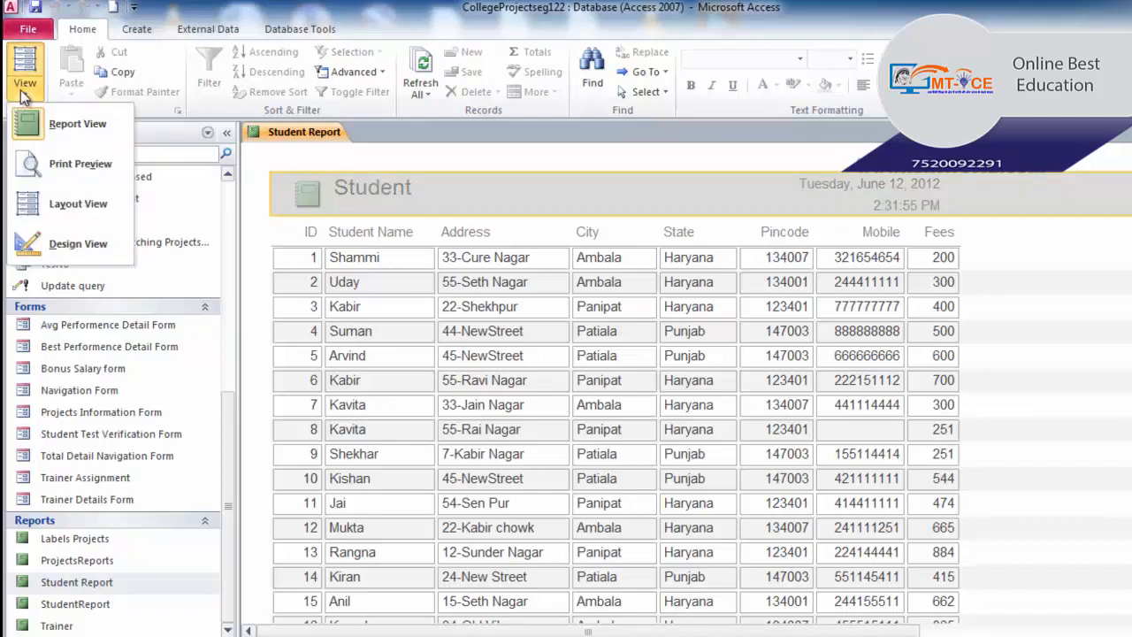
click(74, 204)
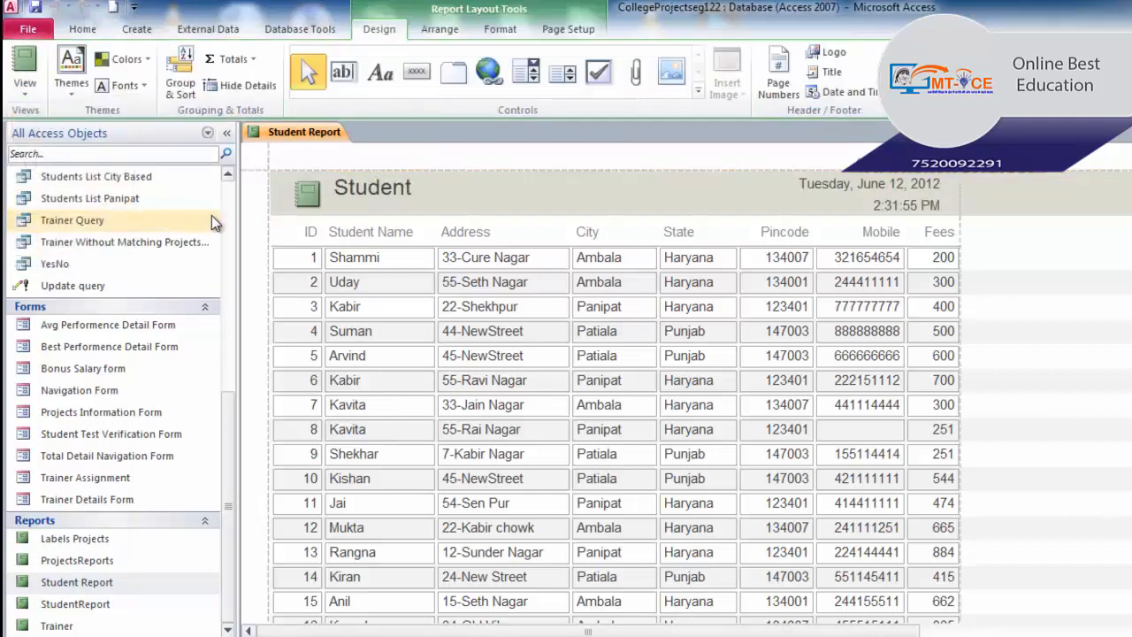
Change the report's header title to "Details of Students"
double_click(406, 189)
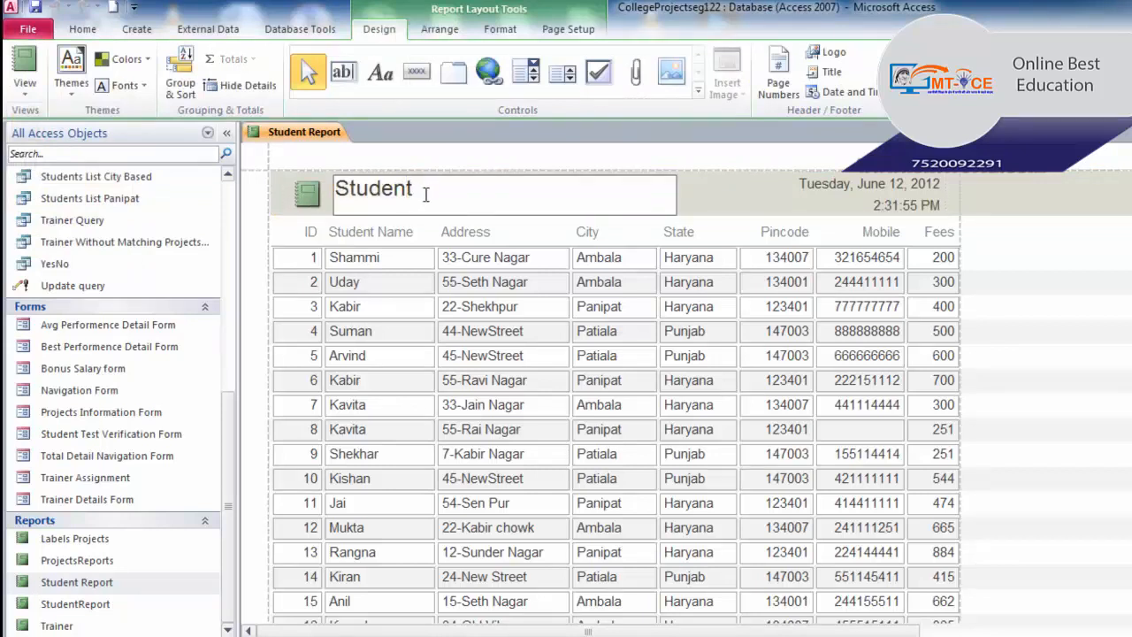
drag(427, 193, 346, 181)
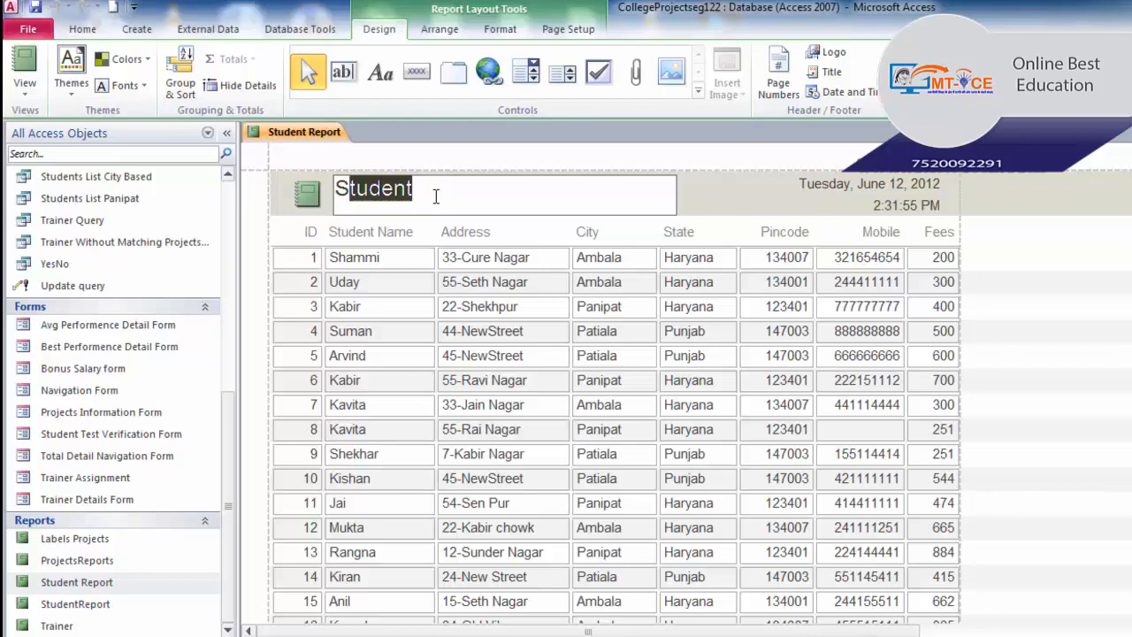
key(Home)
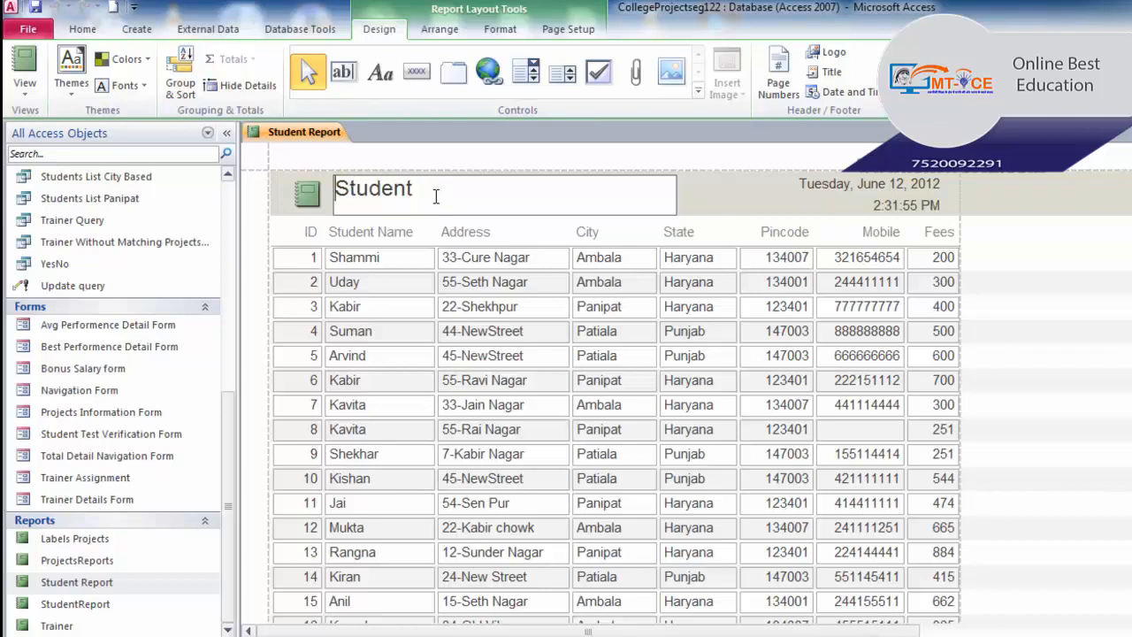
text(Detailes)
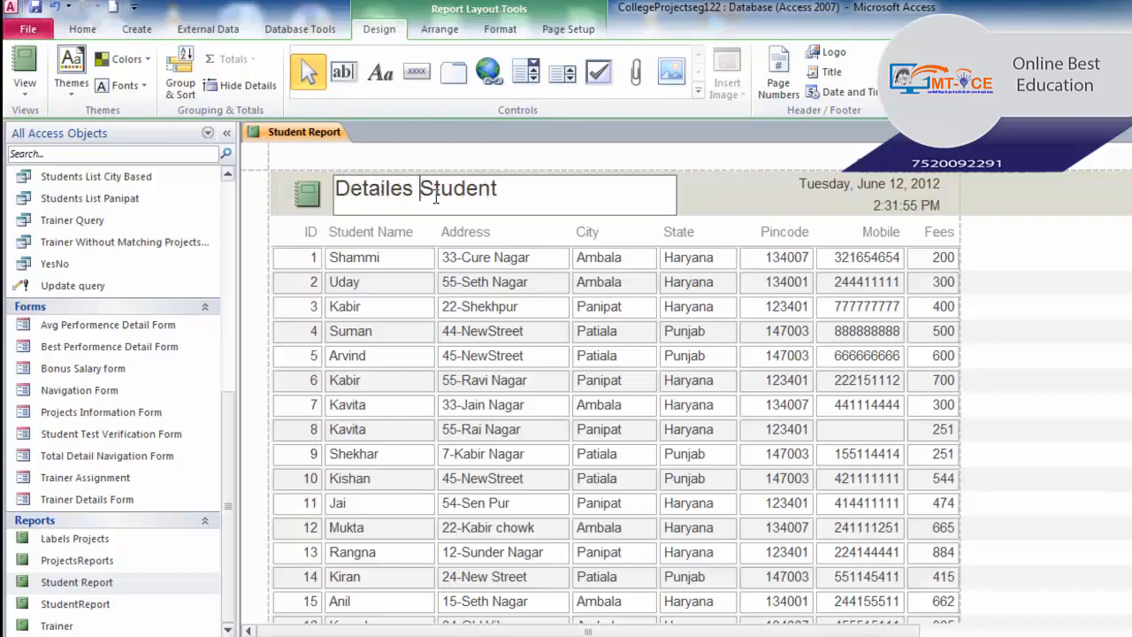
key(BackSpace)
key(BackSpace)
text(s of )
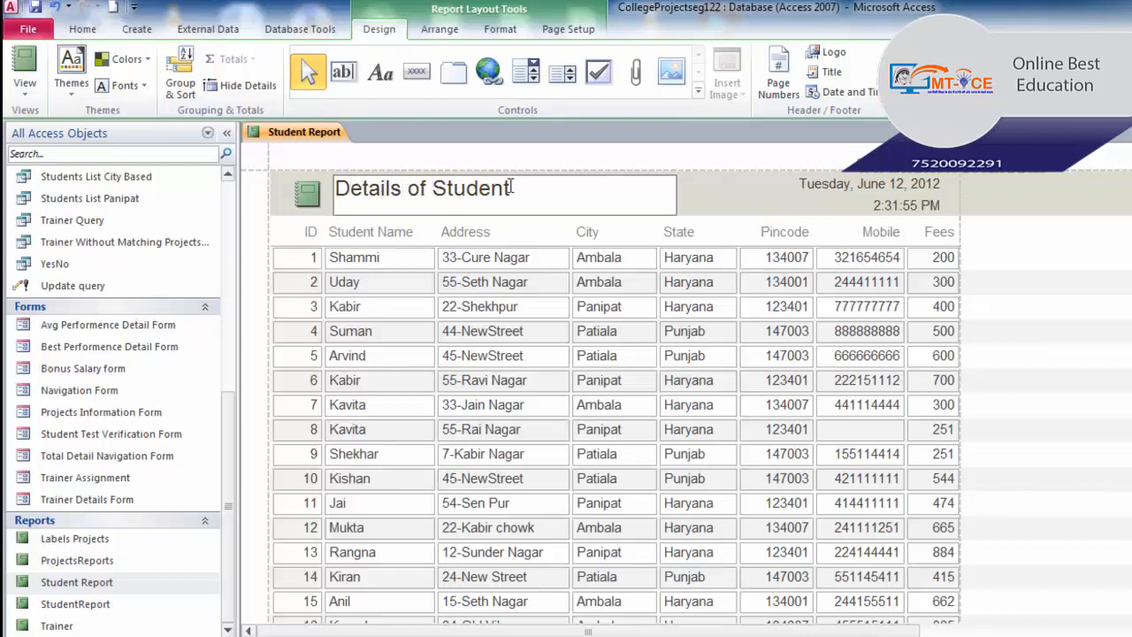
text(s)
Move the row of record fields down from the Student Name field to add vertical space between records, and check the spacing
click(342, 266)
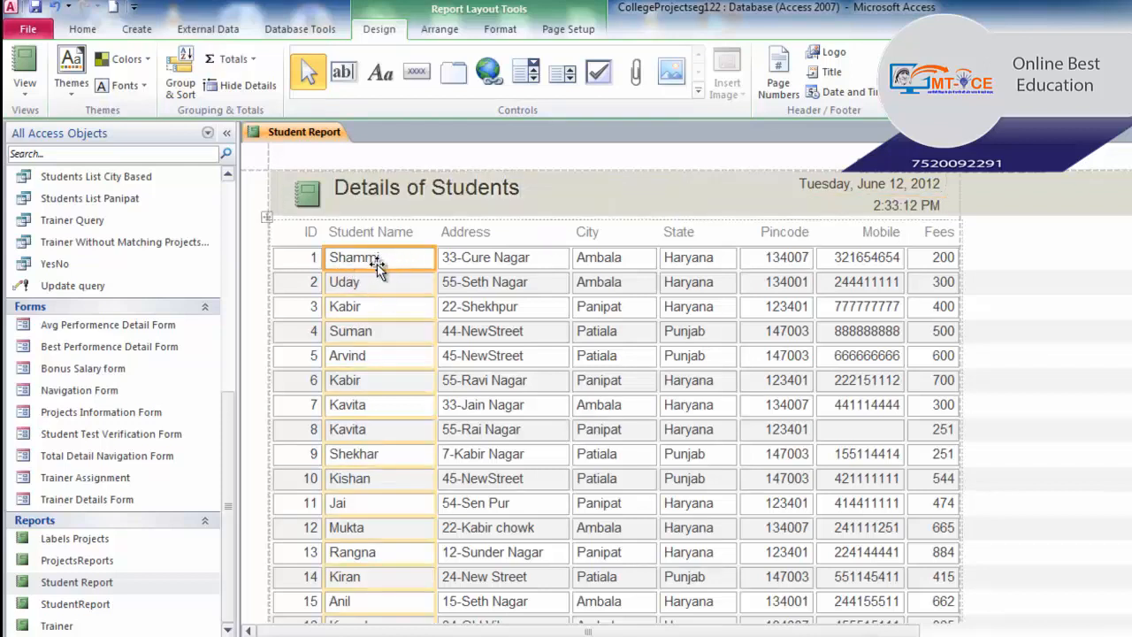
drag(369, 262, 376, 306)
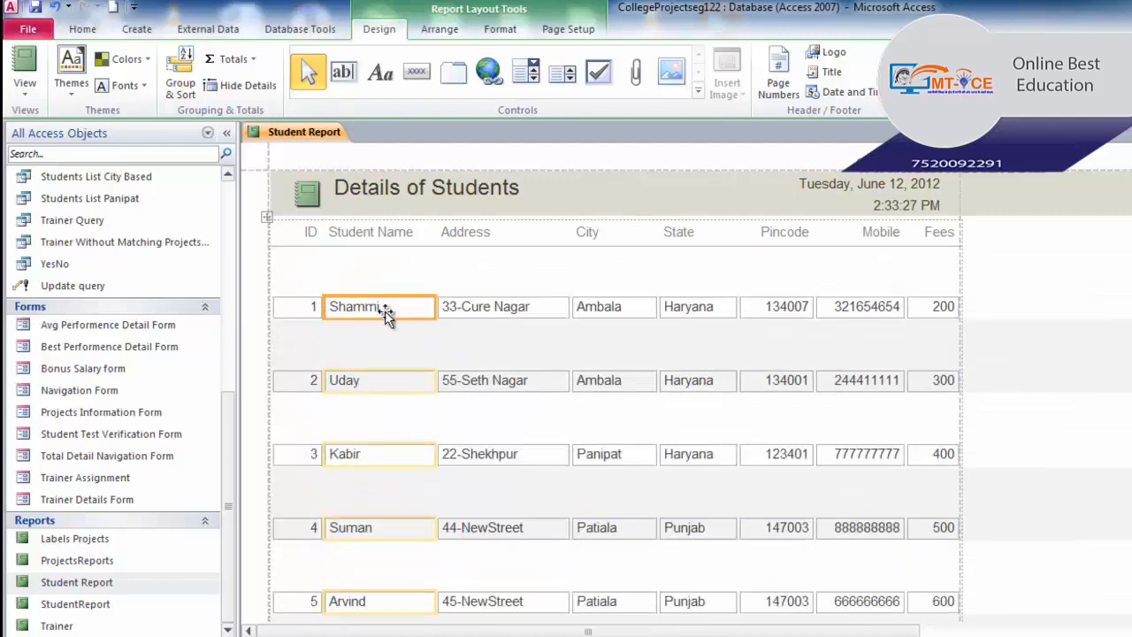
scroll(459, 387, down, 5)
scroll(460, 390, up, 5)
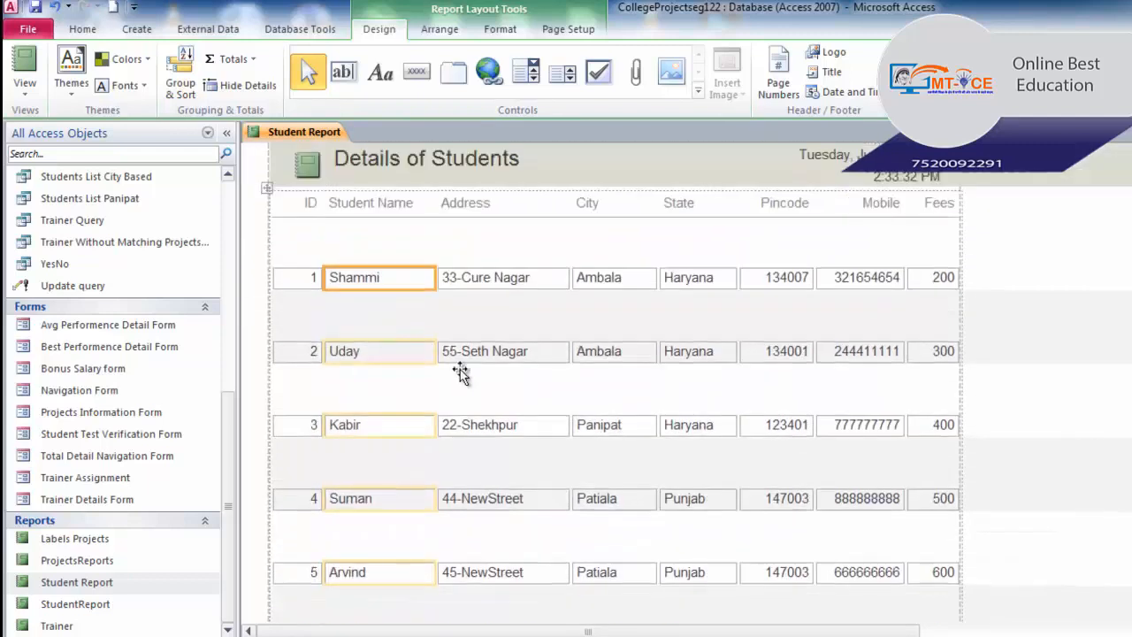
Review the row spacing across all the records in the report and return to its beginning
scroll(432, 346, up, 1)
scroll(422, 362, down, 5)
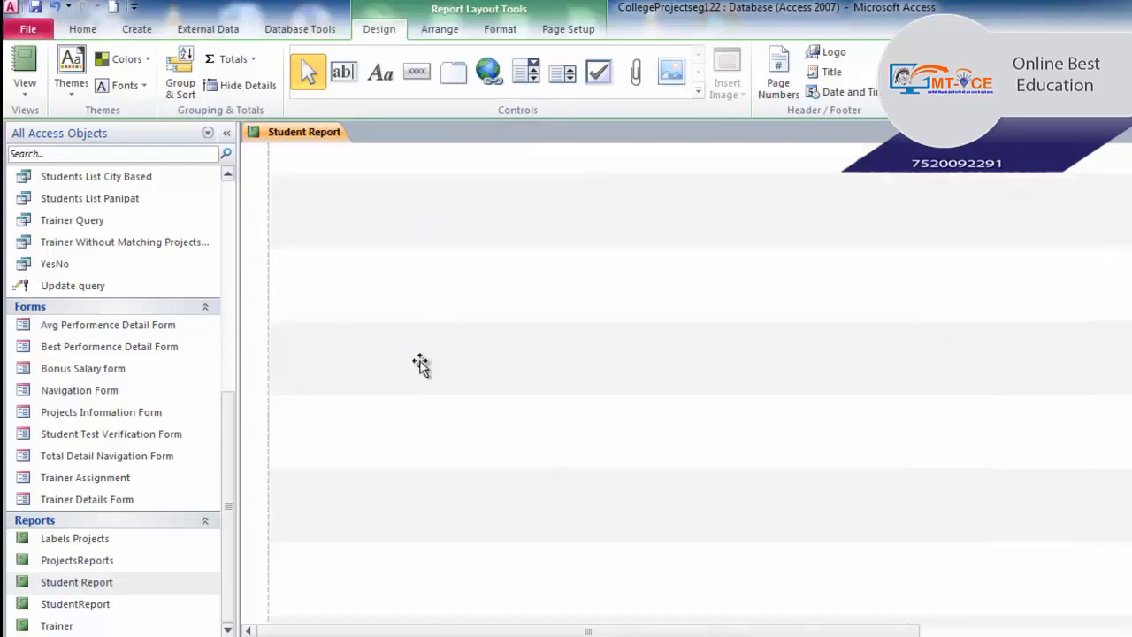
scroll(430, 399, down, 5)
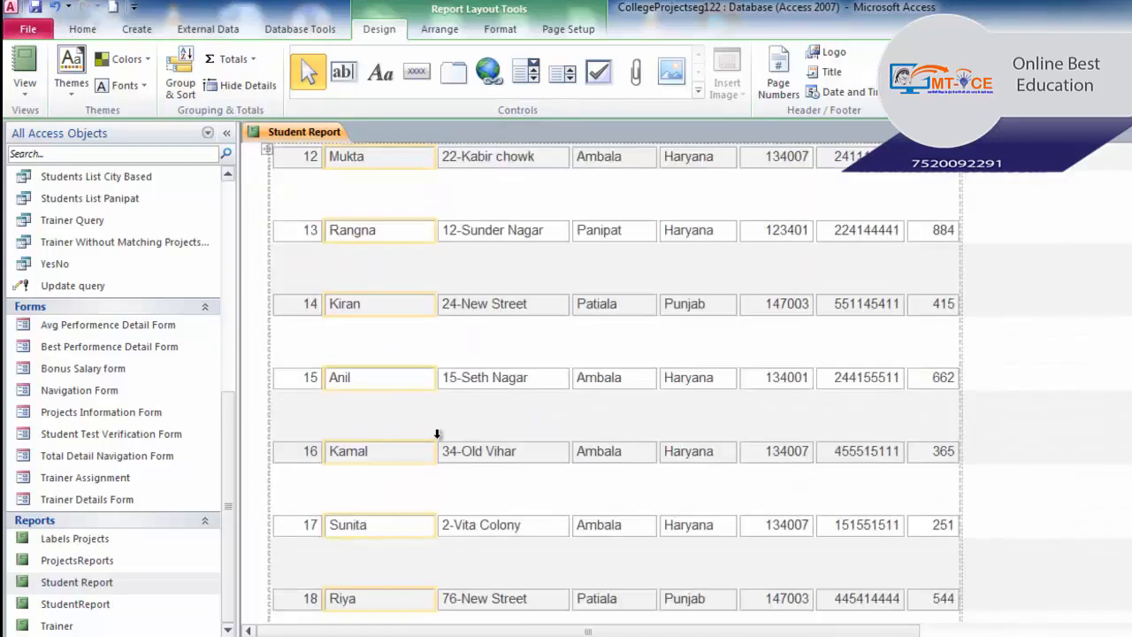
scroll(437, 434, down, 5)
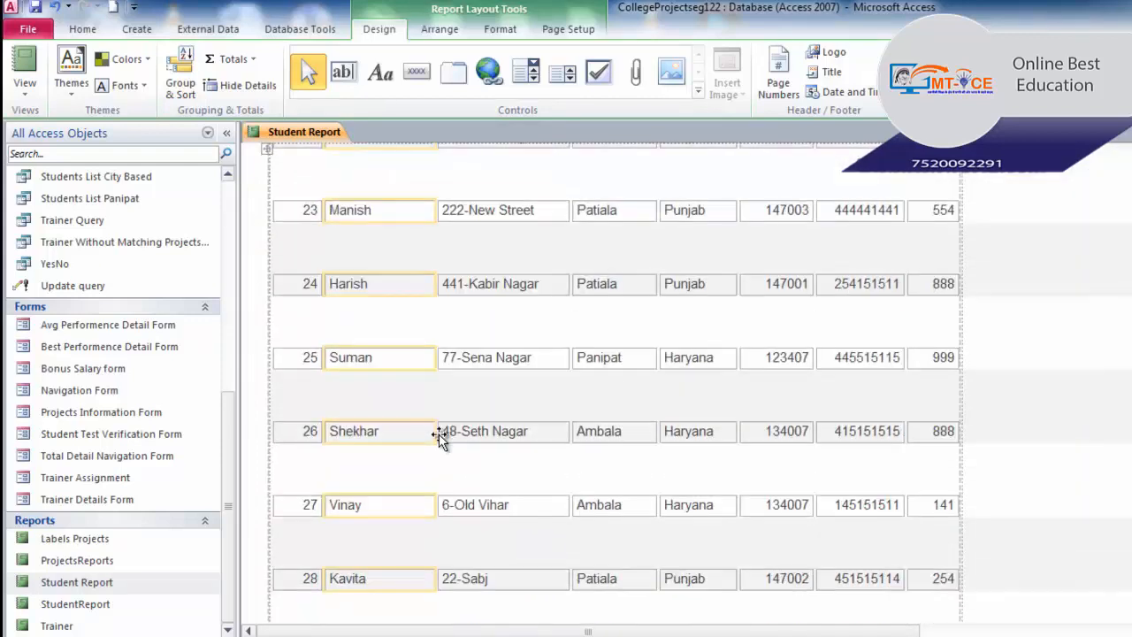
scroll(439, 438, up, 5)
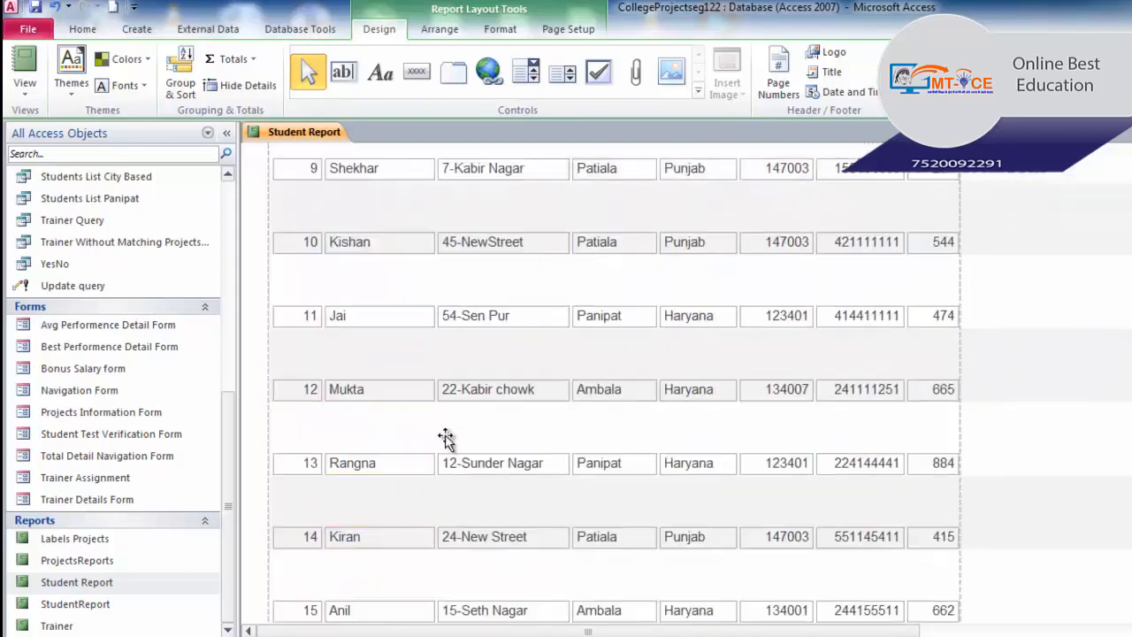
scroll(446, 438, up, 4)
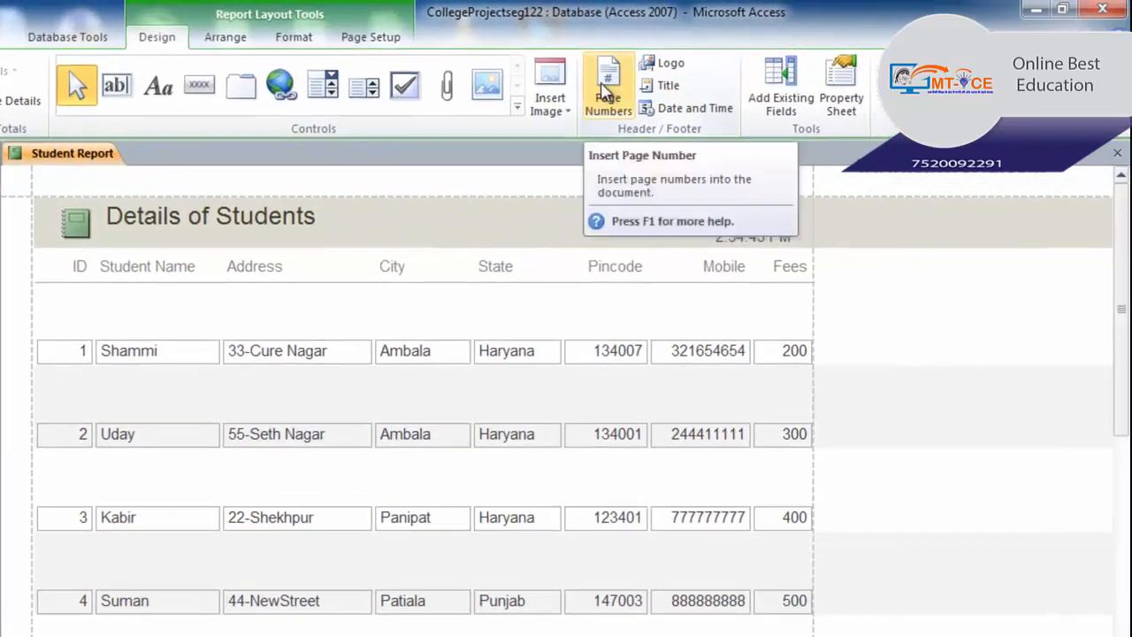
Insert page numbers in the Page N of M format at the top of the page, center-aligned and shown on the first page
click(630, 113)
drag(429, 186, 480, 249)
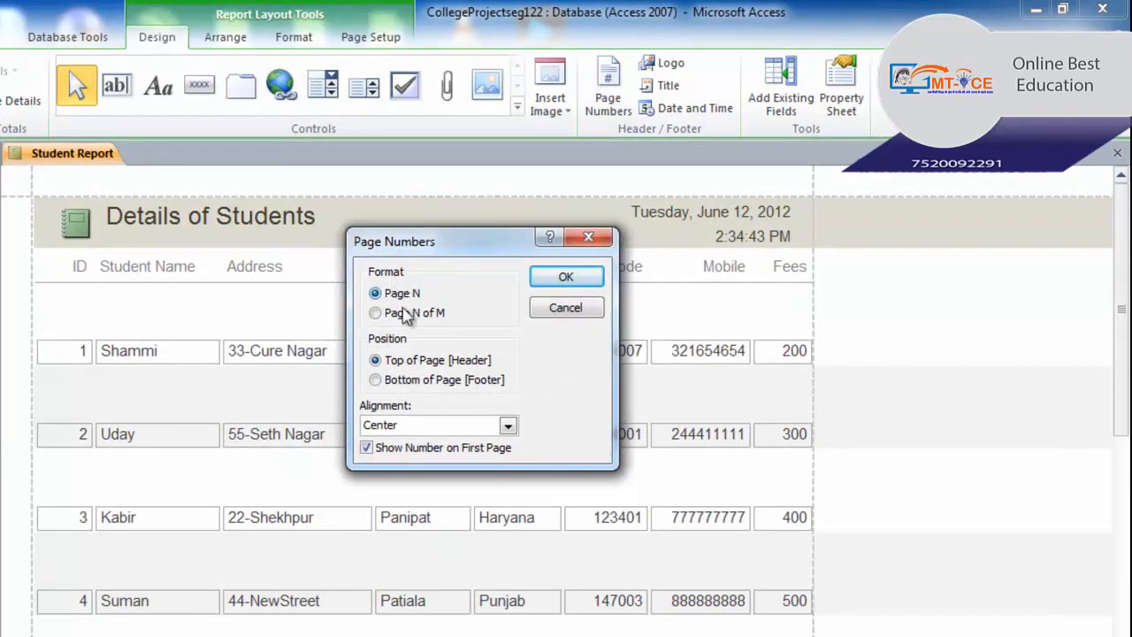
click(406, 314)
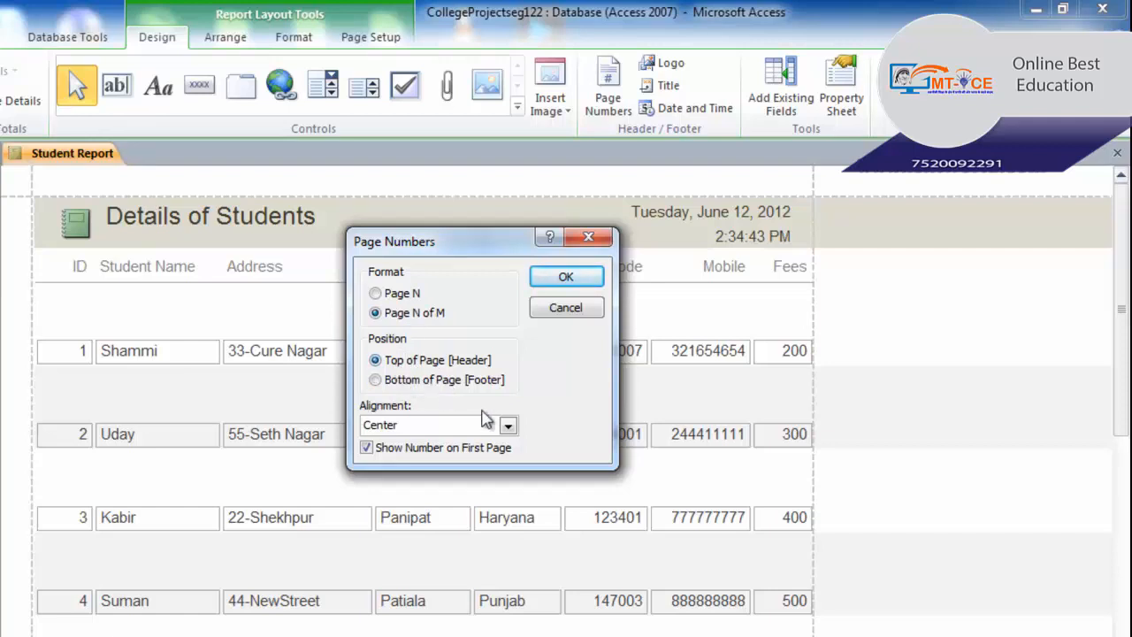
click(508, 427)
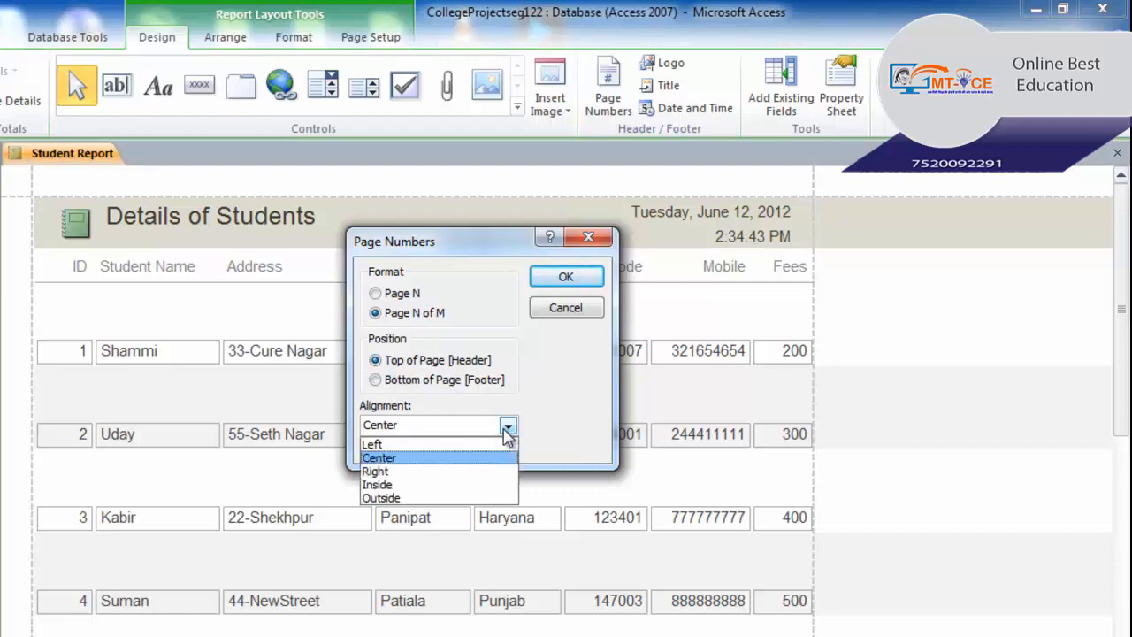
click(508, 427)
click(567, 278)
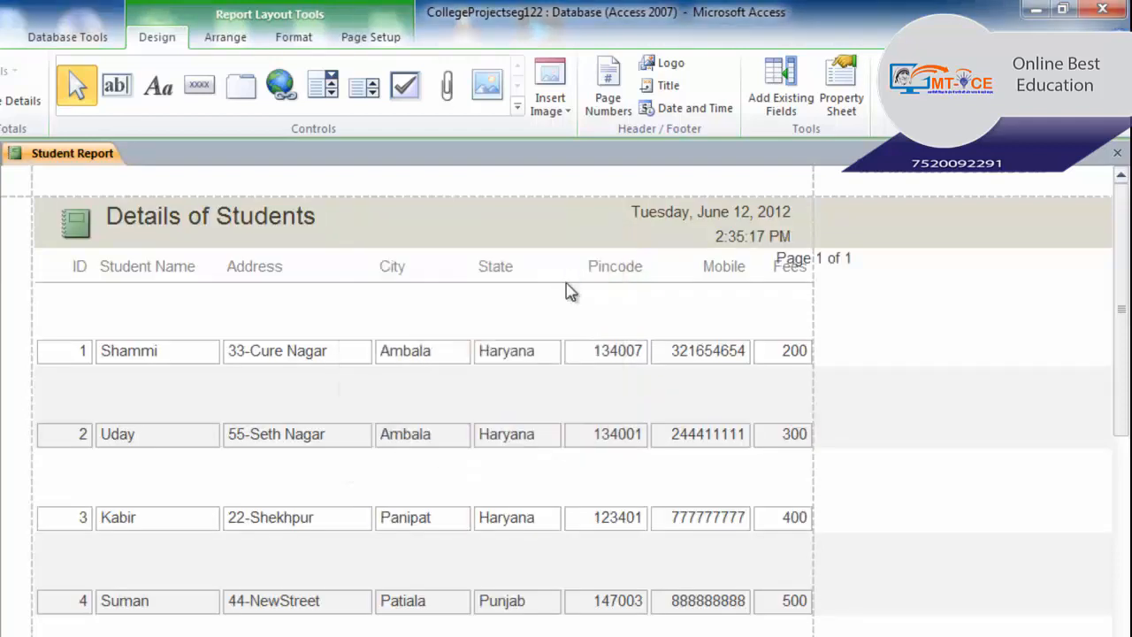
Move the column headings row down and place the page number centrally in the gap between the report title and the headings
click(805, 262)
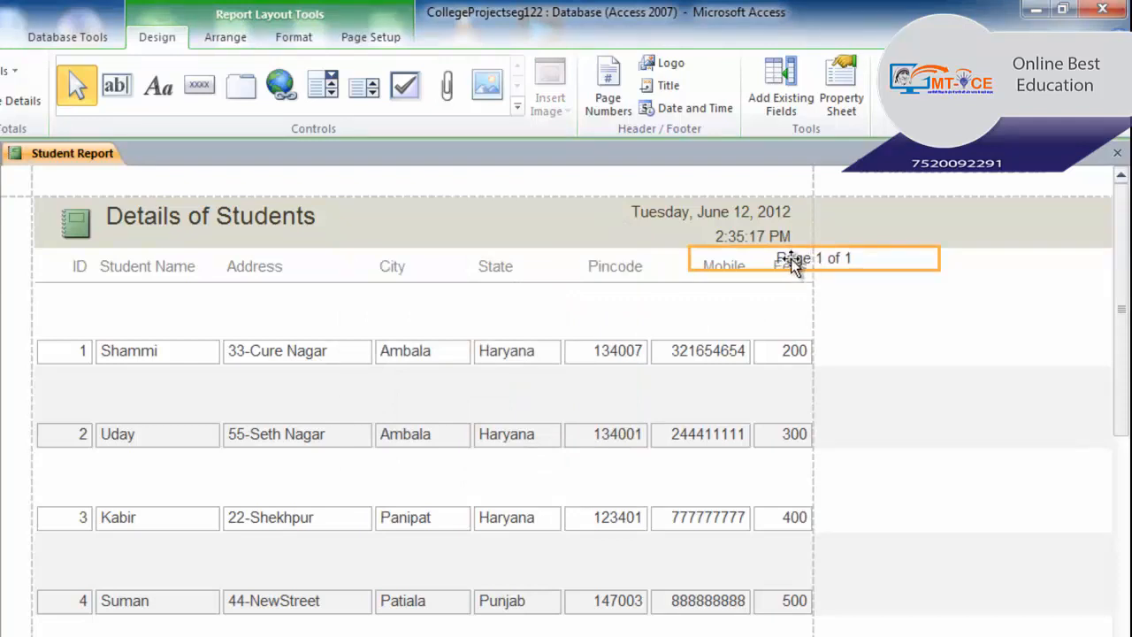
click(396, 272)
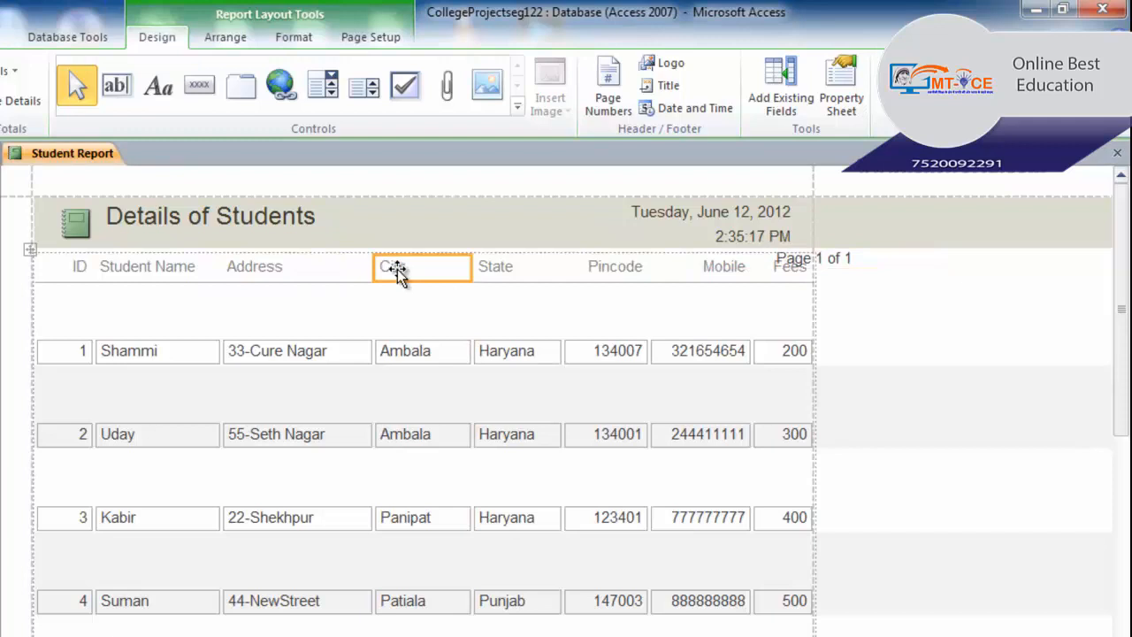
click(270, 274)
drag(267, 264, 267, 297)
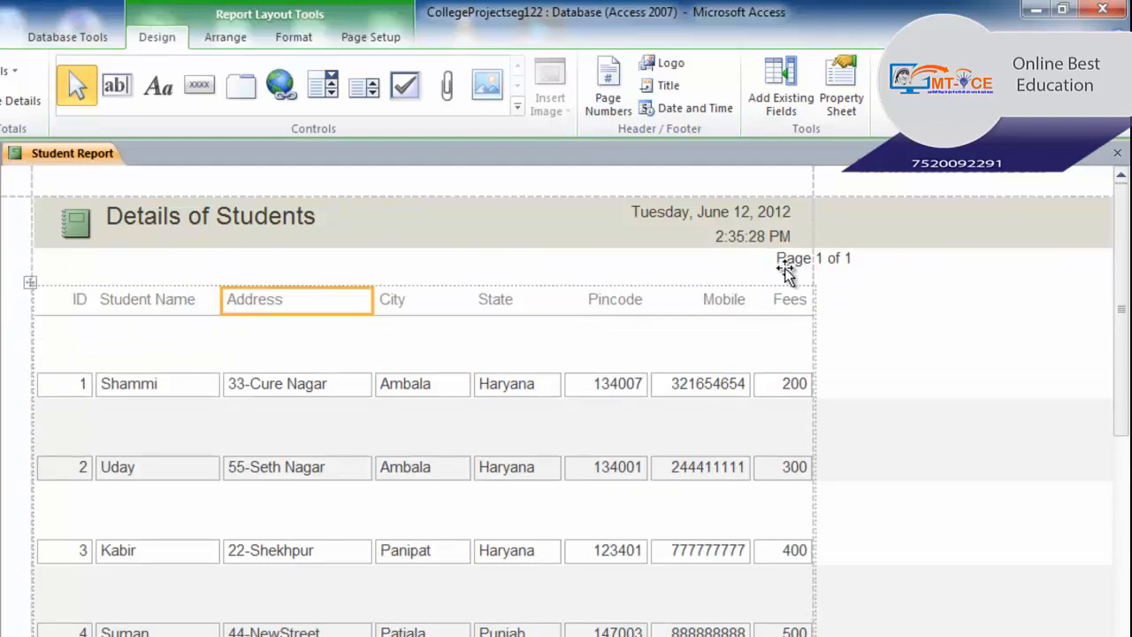
drag(797, 260, 373, 258)
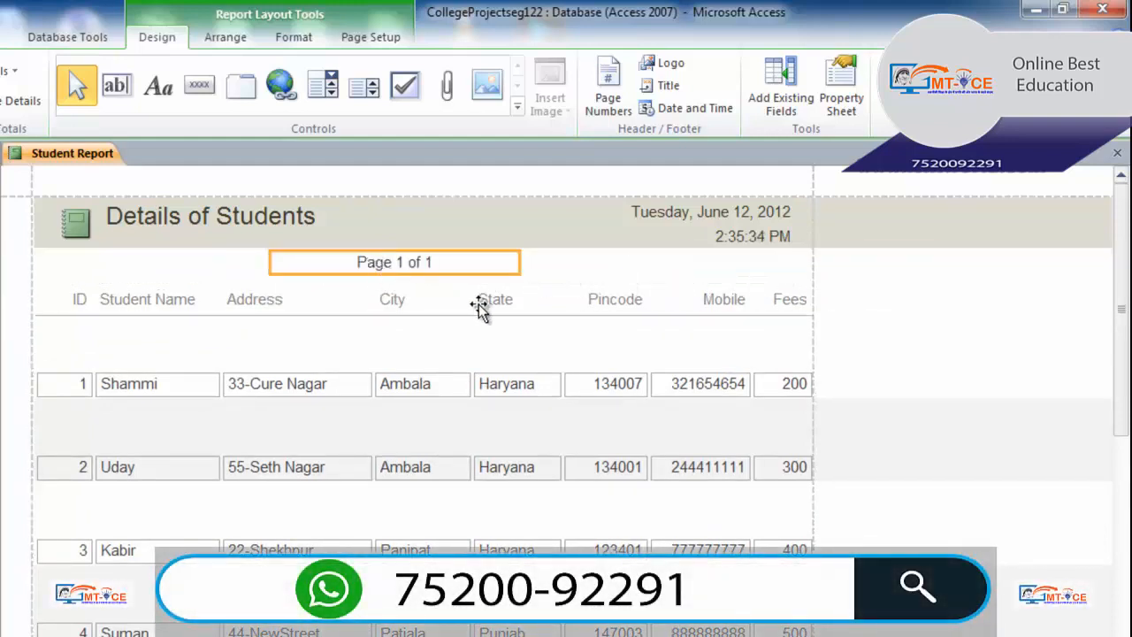
Check the records below the new page number and switch the report to Print Preview
scroll(483, 354, down, 2)
scroll(482, 354, down, 14)
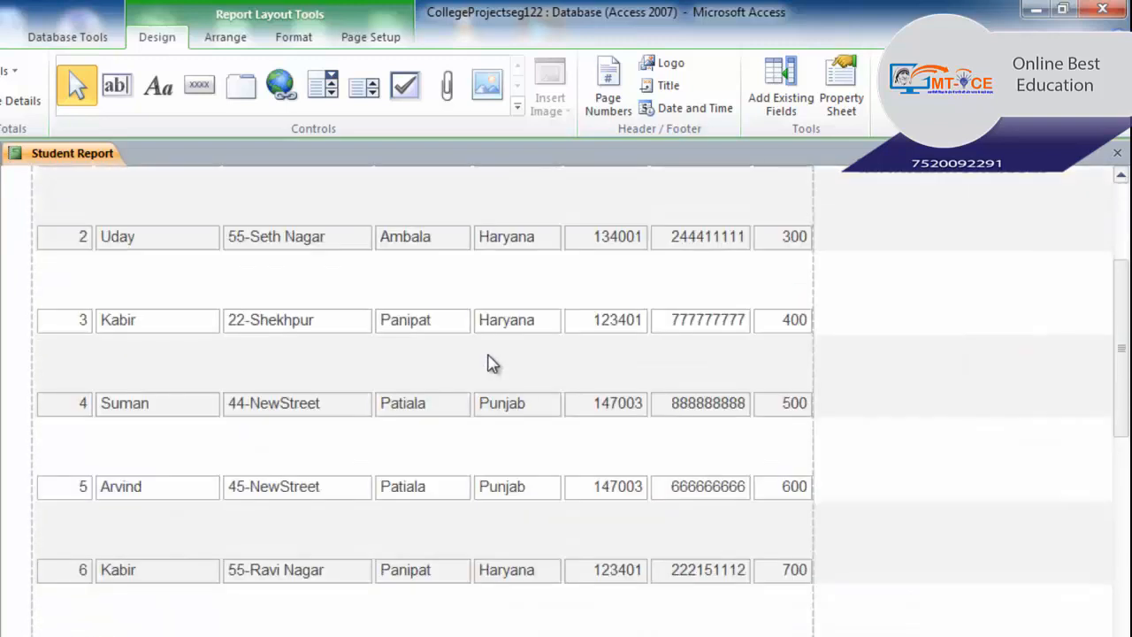
scroll(540, 400, up, 15)
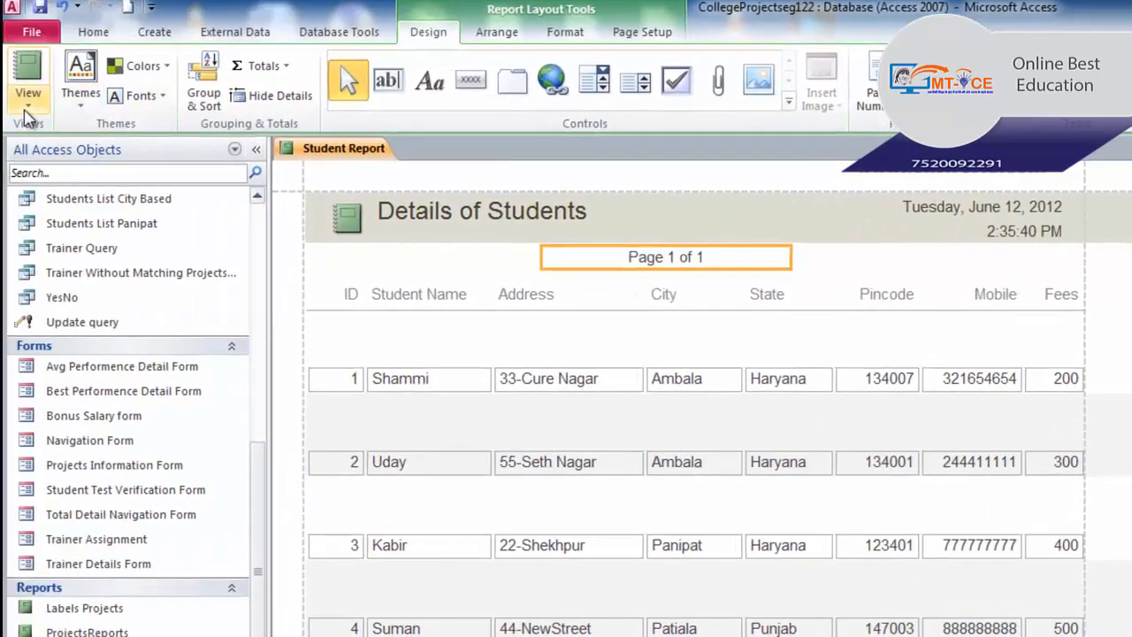
click(27, 99)
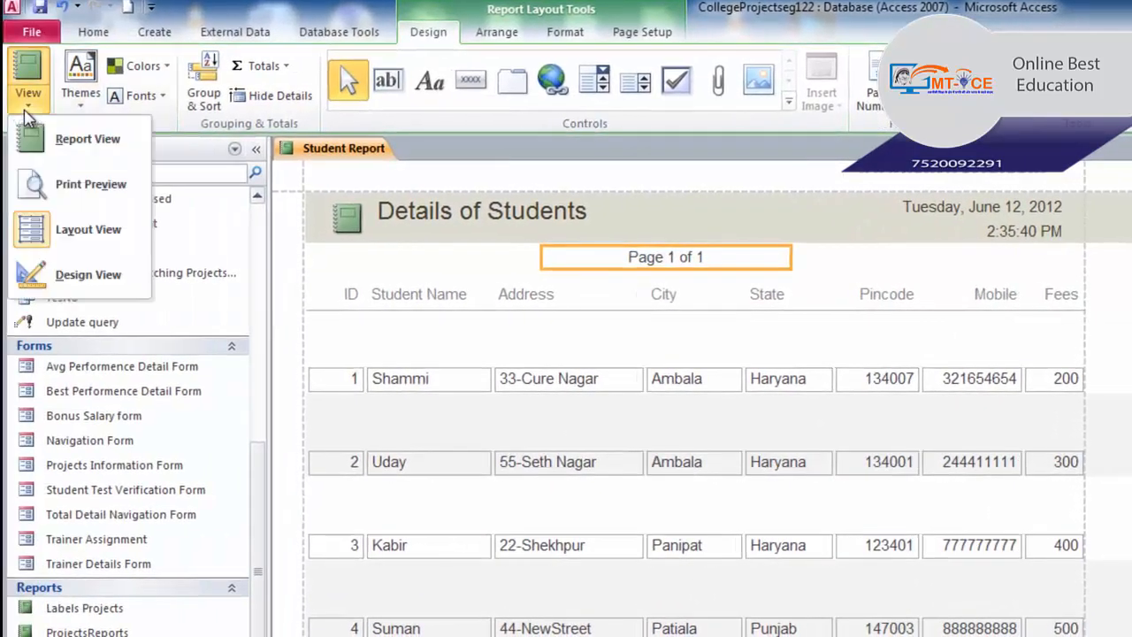
click(71, 184)
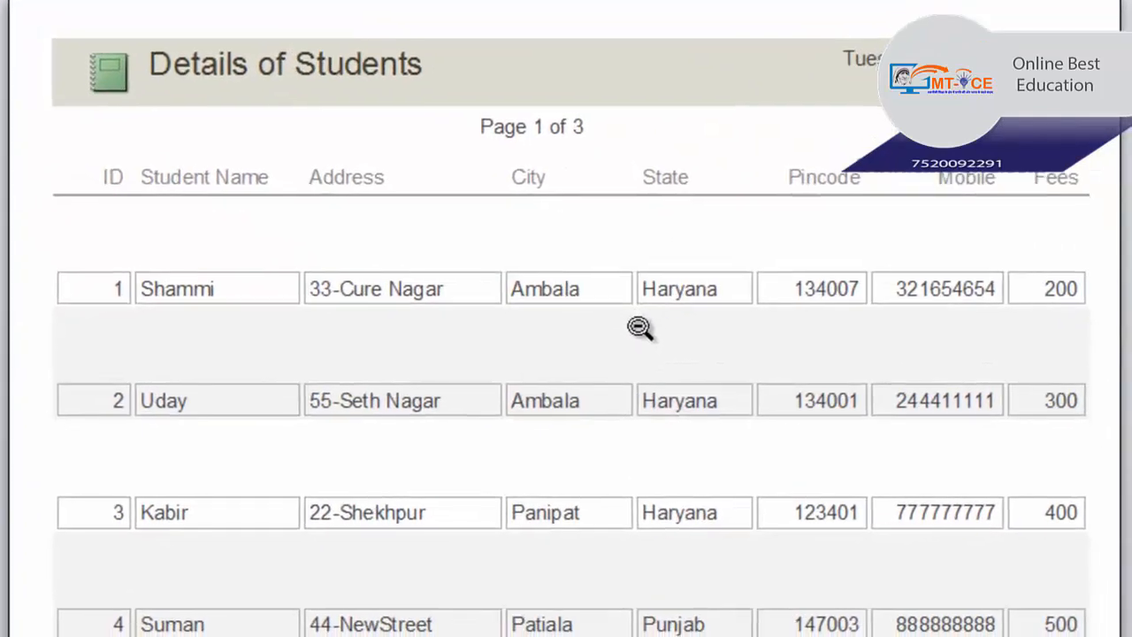
Examine the previewed pages from page 1 to page 3, return to page 1, and close the preview
scroll(664, 373, down, 10)
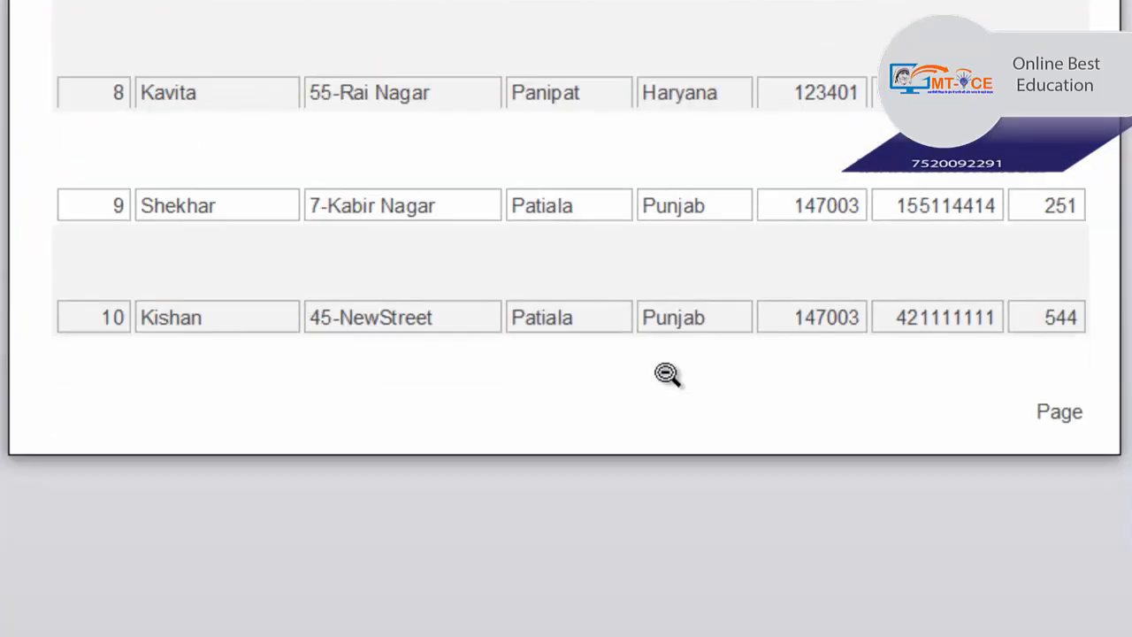
scroll(654, 369, up, 4)
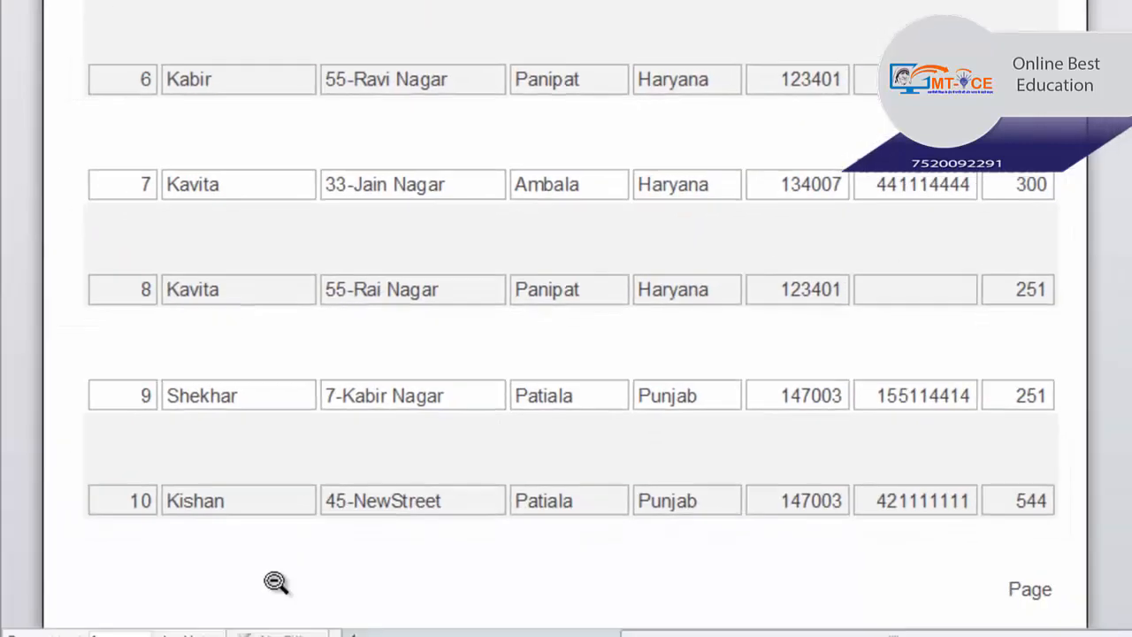
click(181, 616)
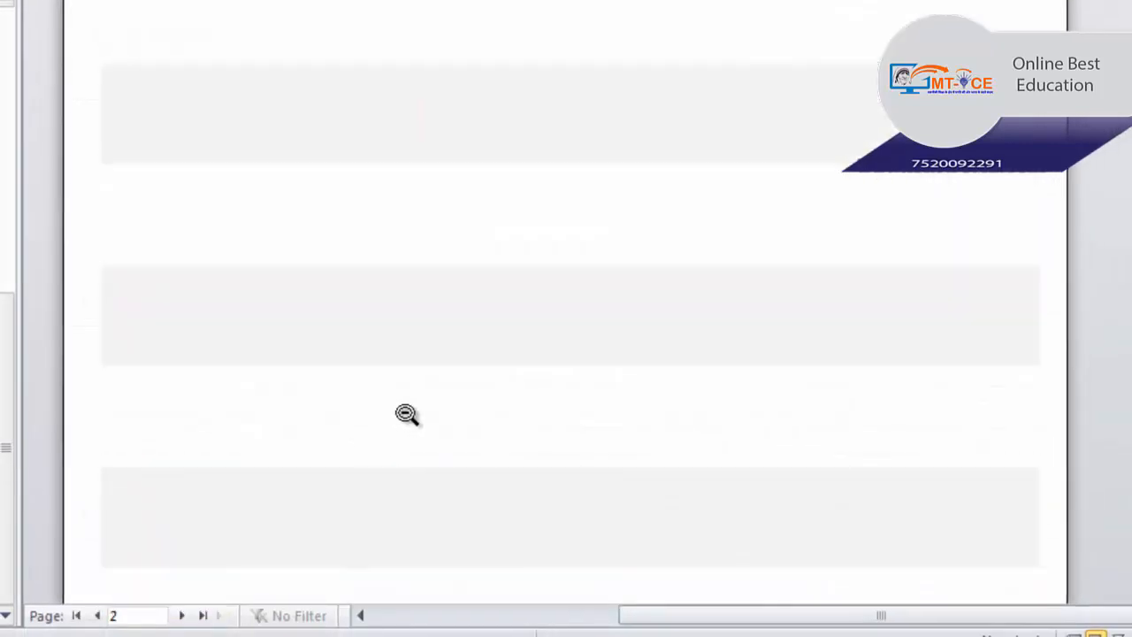
click(182, 616)
scroll(379, 474, down, 10)
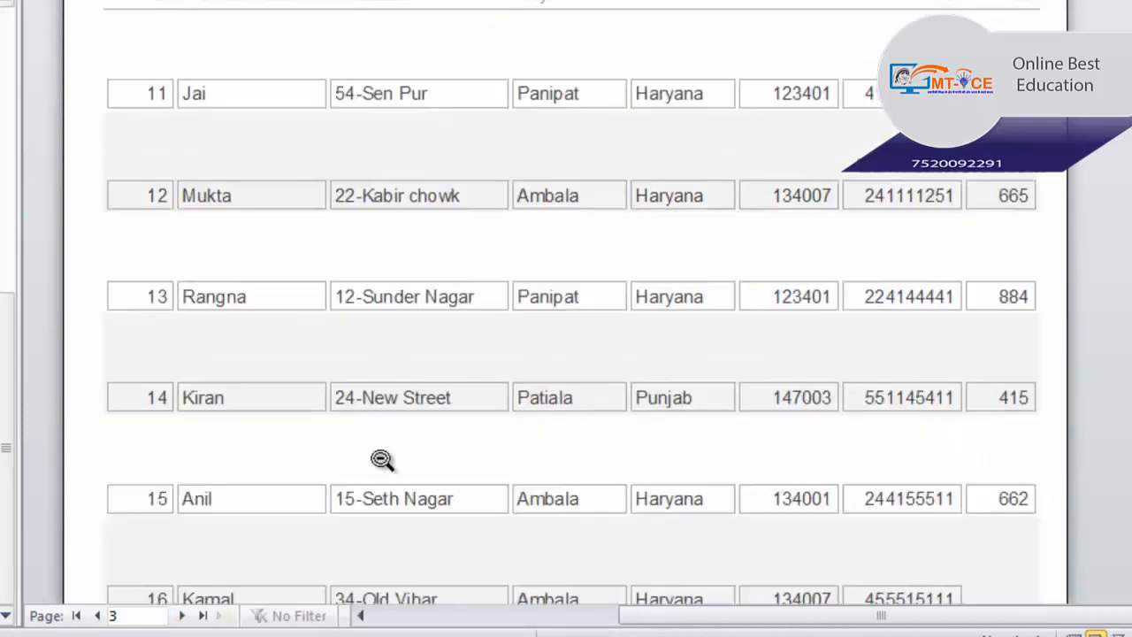
scroll(379, 469, down, 5)
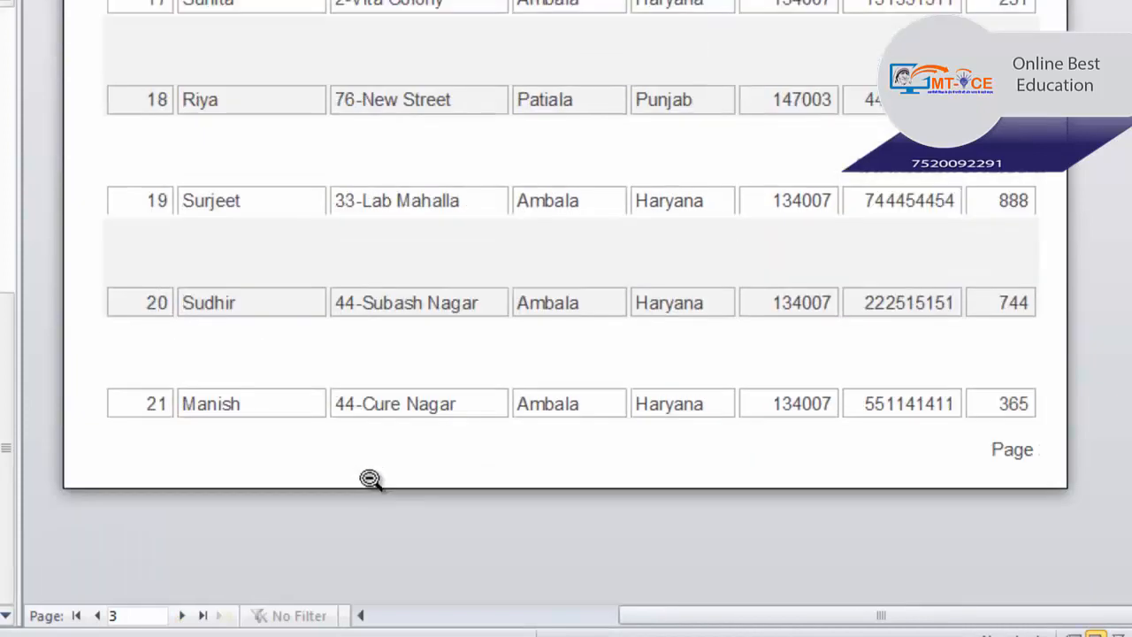
double_click(98, 615)
scroll(331, 470, up, 6)
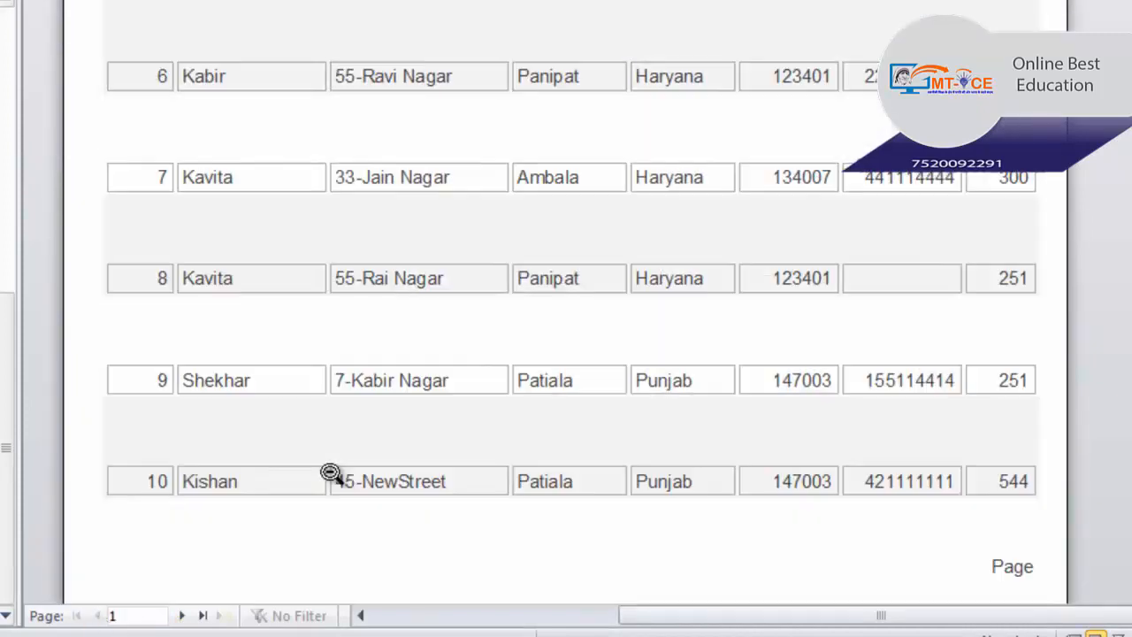
scroll(422, 456, up, 5)
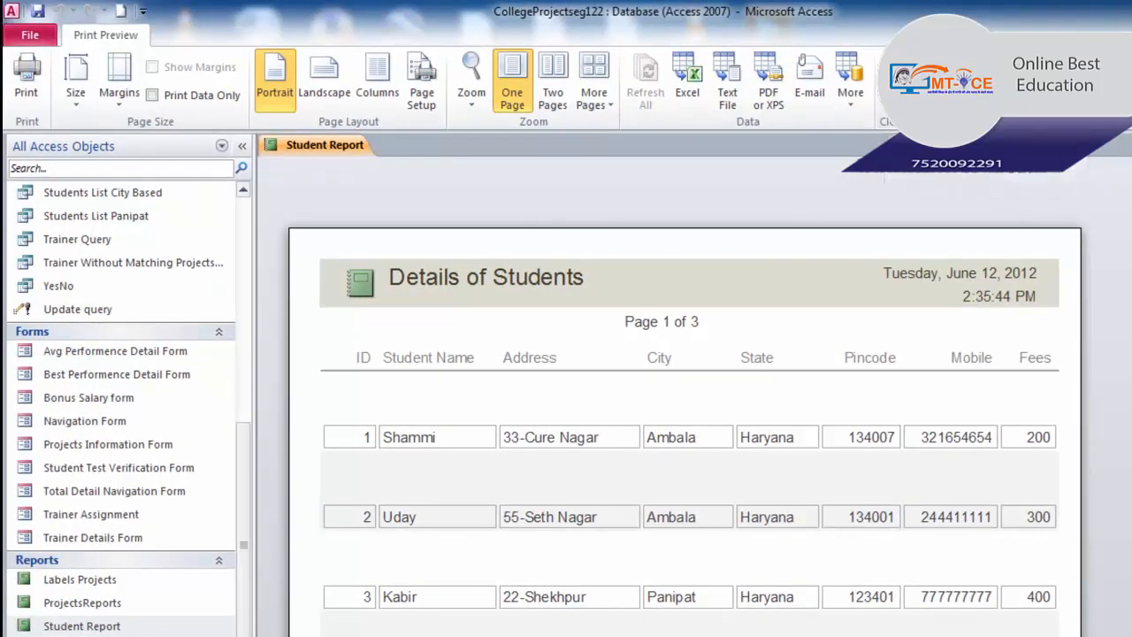
click(913, 81)
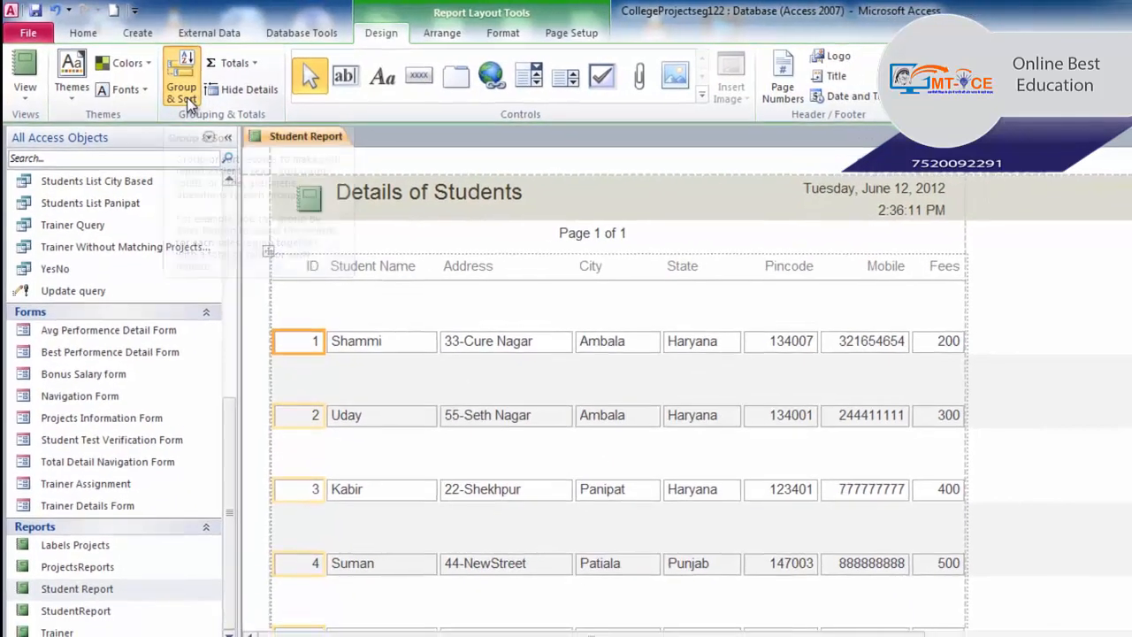
Add a grouping level on the State field to the report
click(197, 99)
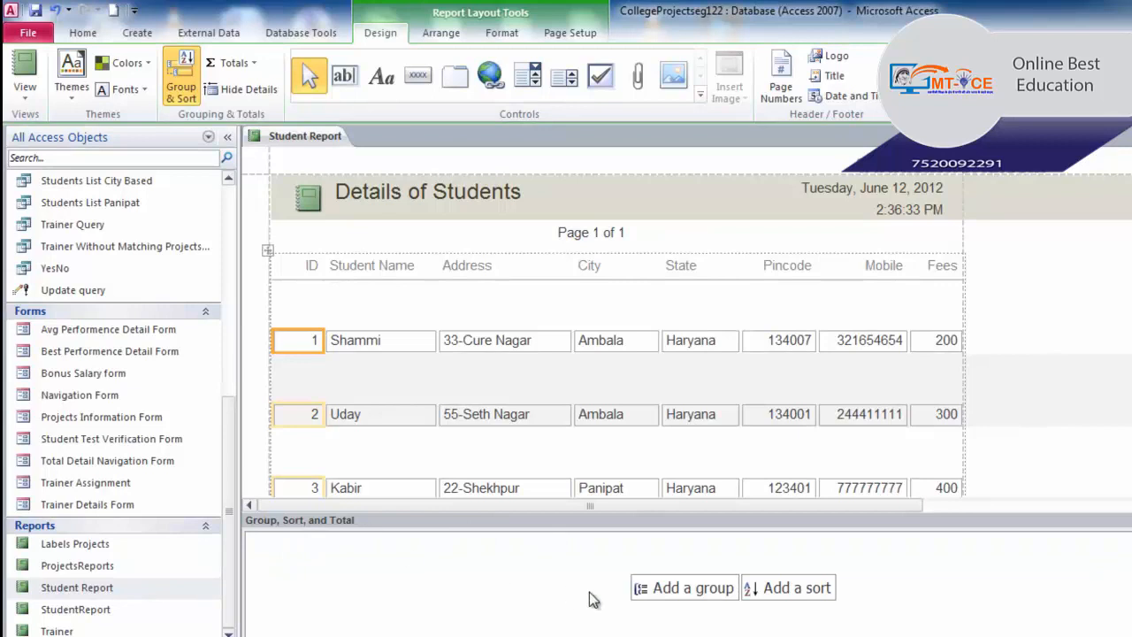
click(675, 587)
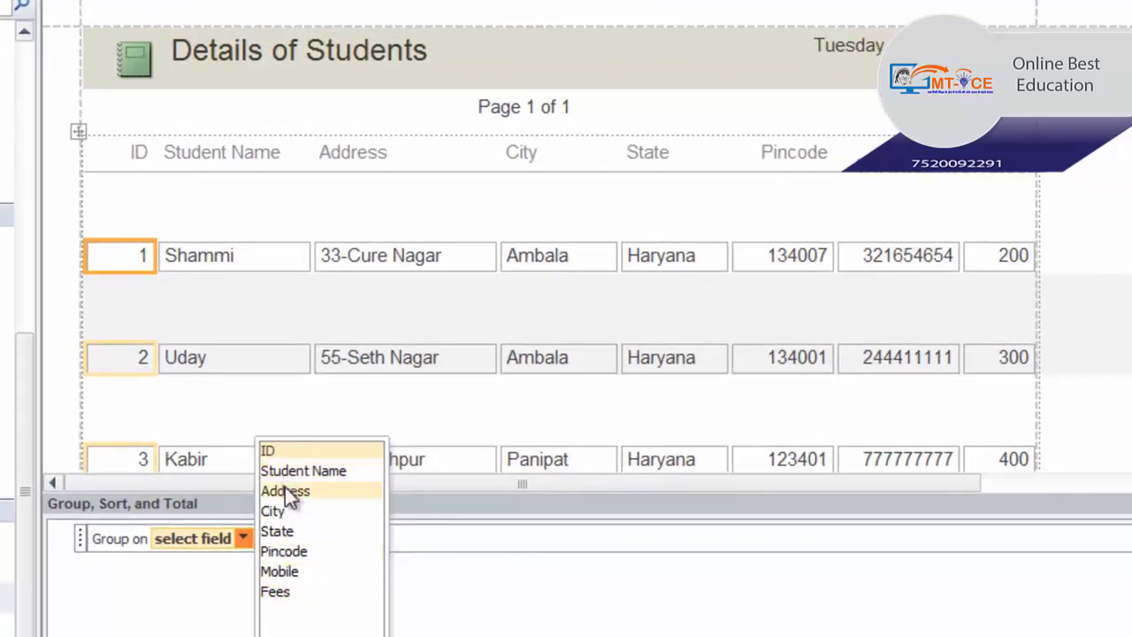
click(283, 535)
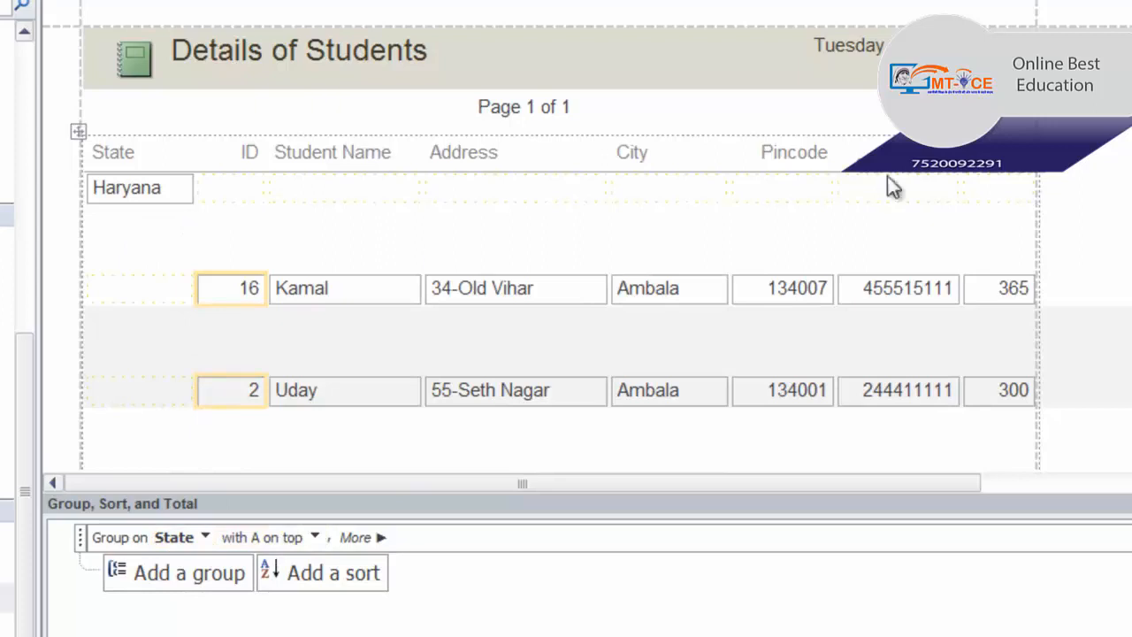
Examine how the student records are arranged under each state in the grouped report
scroll(566, 292, down, 10)
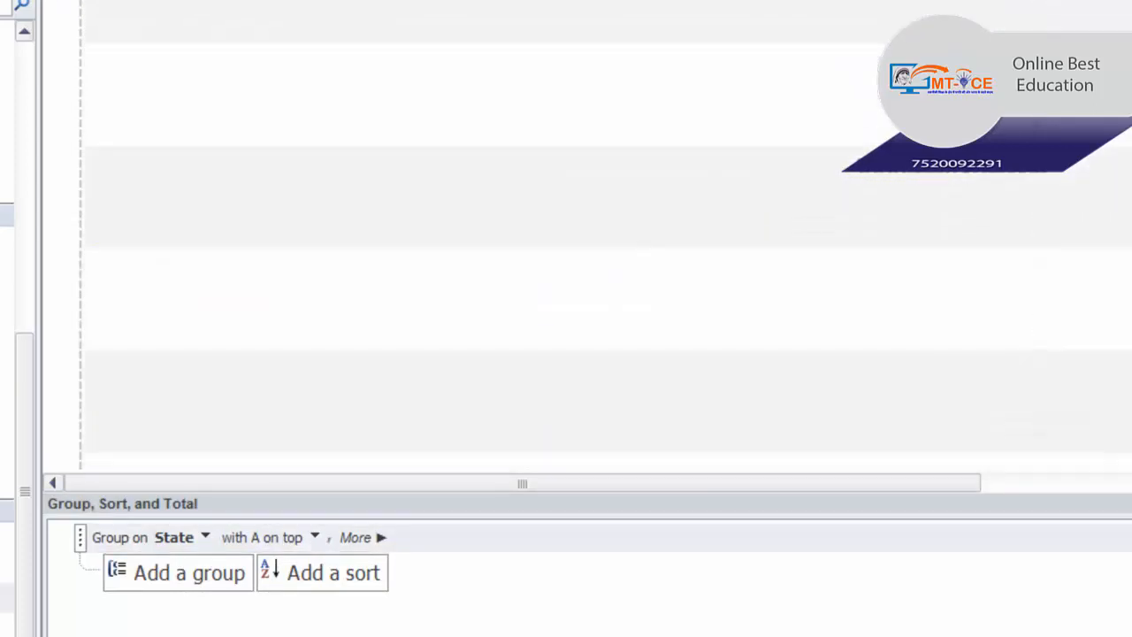
scroll(567, 265, down, 5)
scroll(566, 265, up, 6)
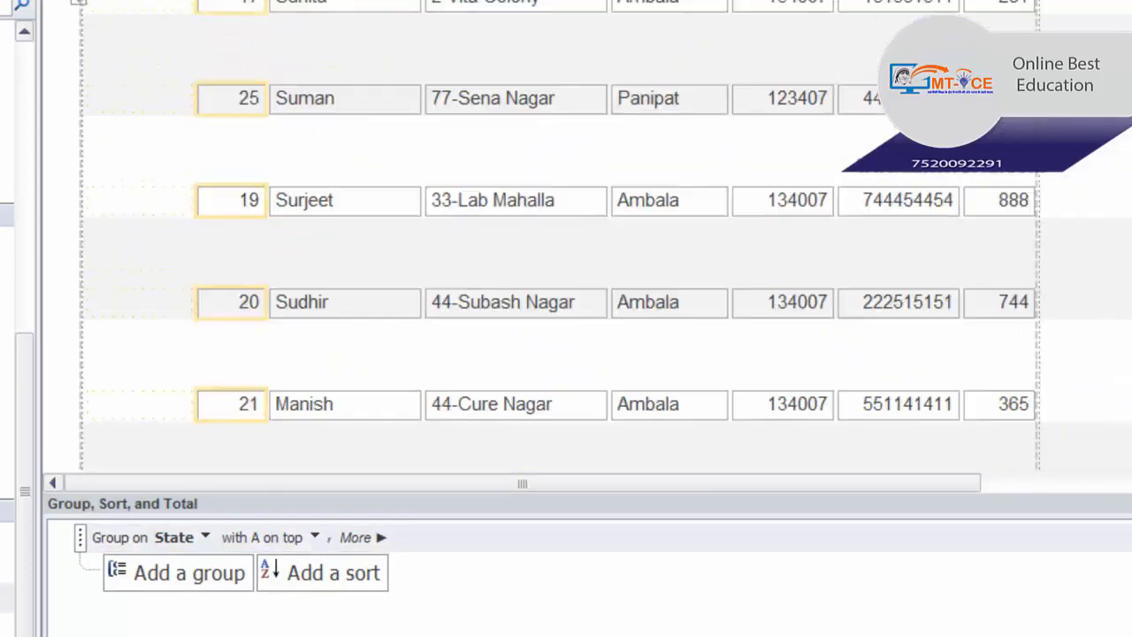
scroll(1021, 257, down, 2)
scroll(1026, 255, up, 6)
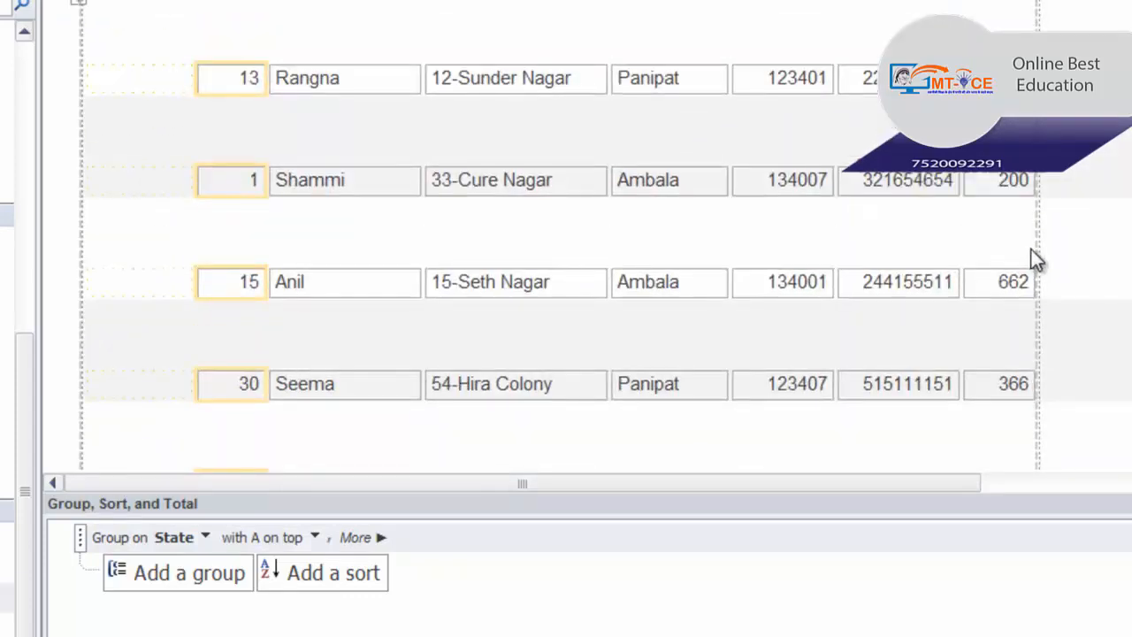
scroll(1037, 254, up, 1)
scroll(1039, 261, down, 6)
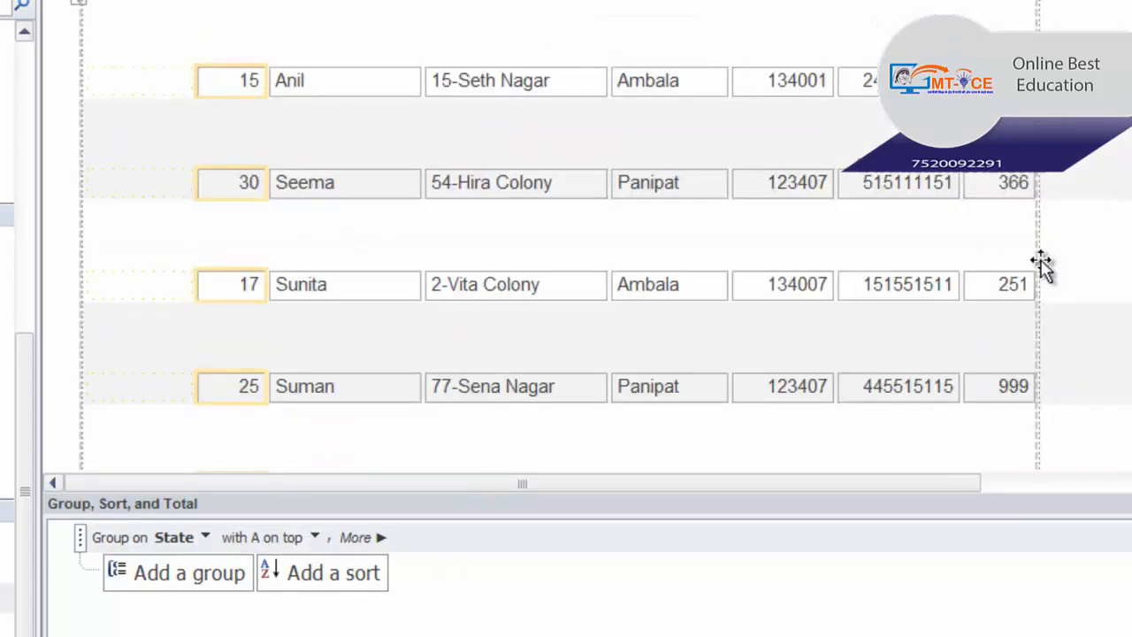
scroll(1043, 263, down, 4)
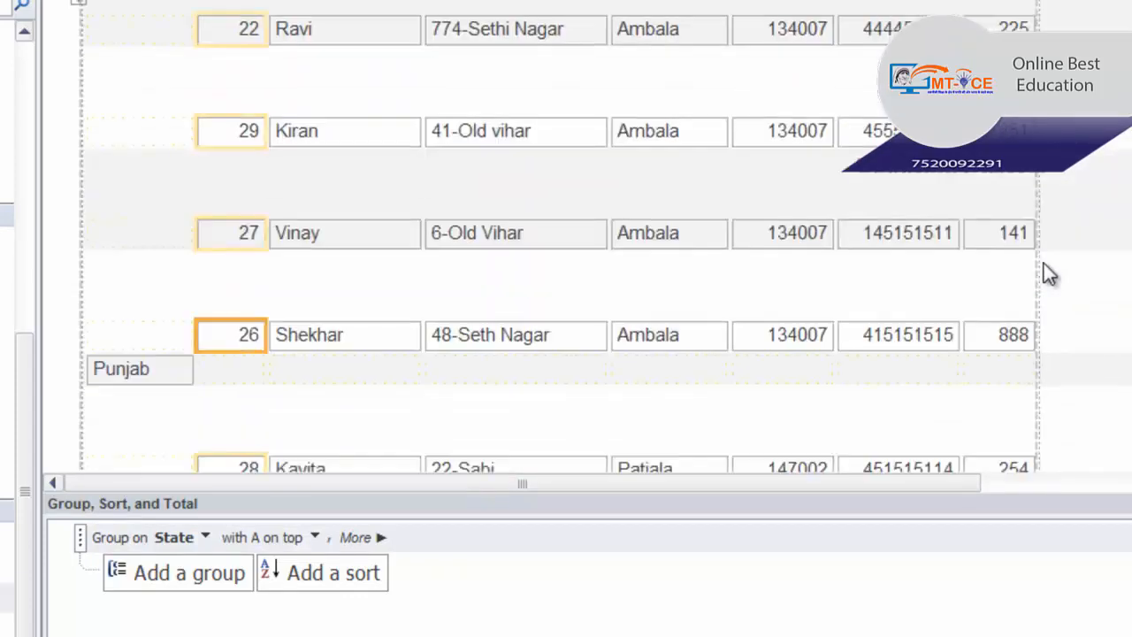
scroll(162, 260, down, 5)
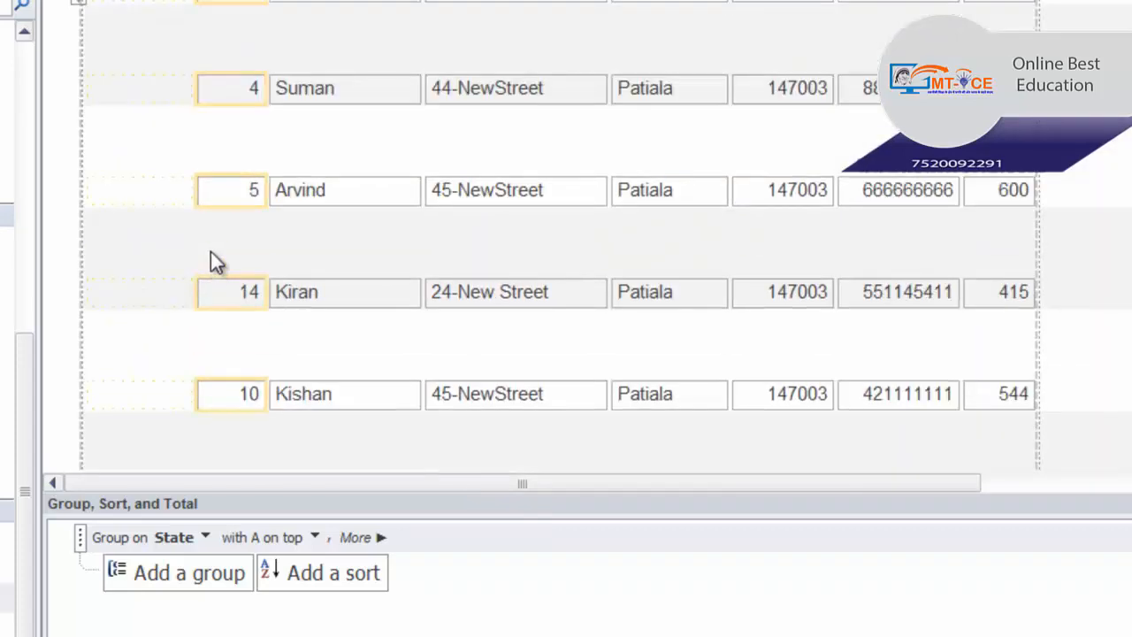
scroll(213, 261, up, 4)
scroll(299, 266, up, 10)
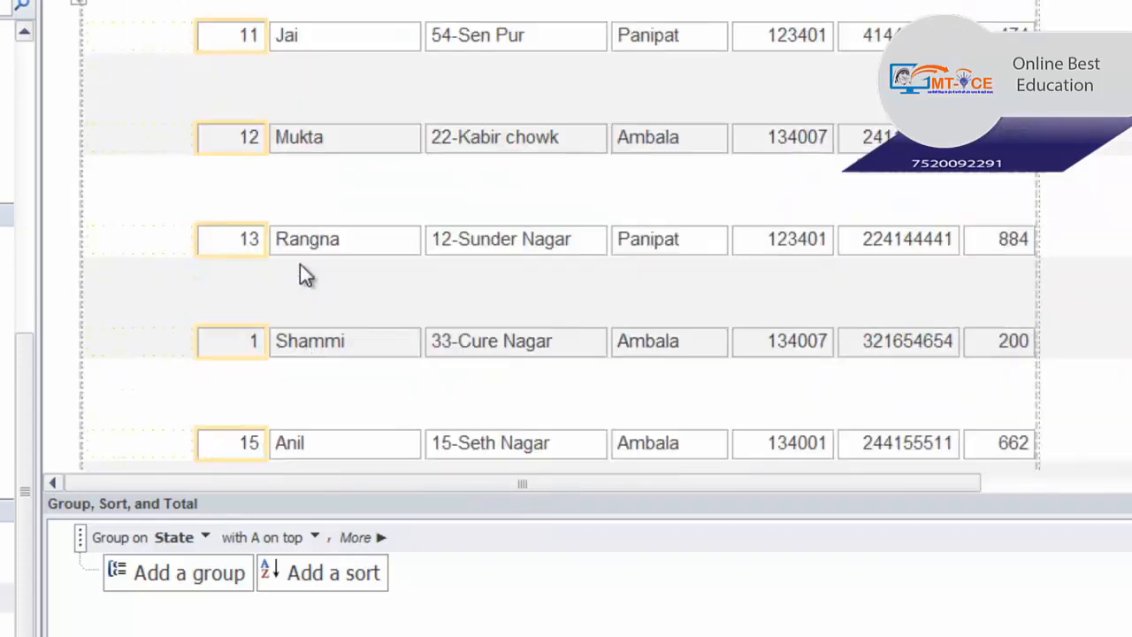
Add a second grouping level on the City field beneath the State group
scroll(305, 276, up, 8)
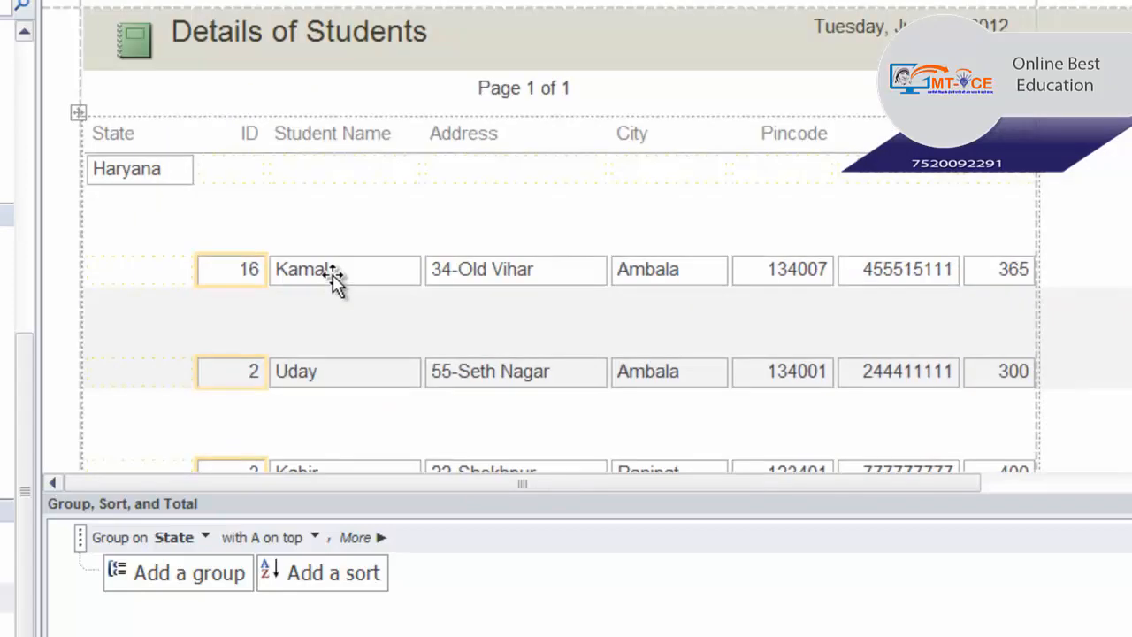
click(200, 580)
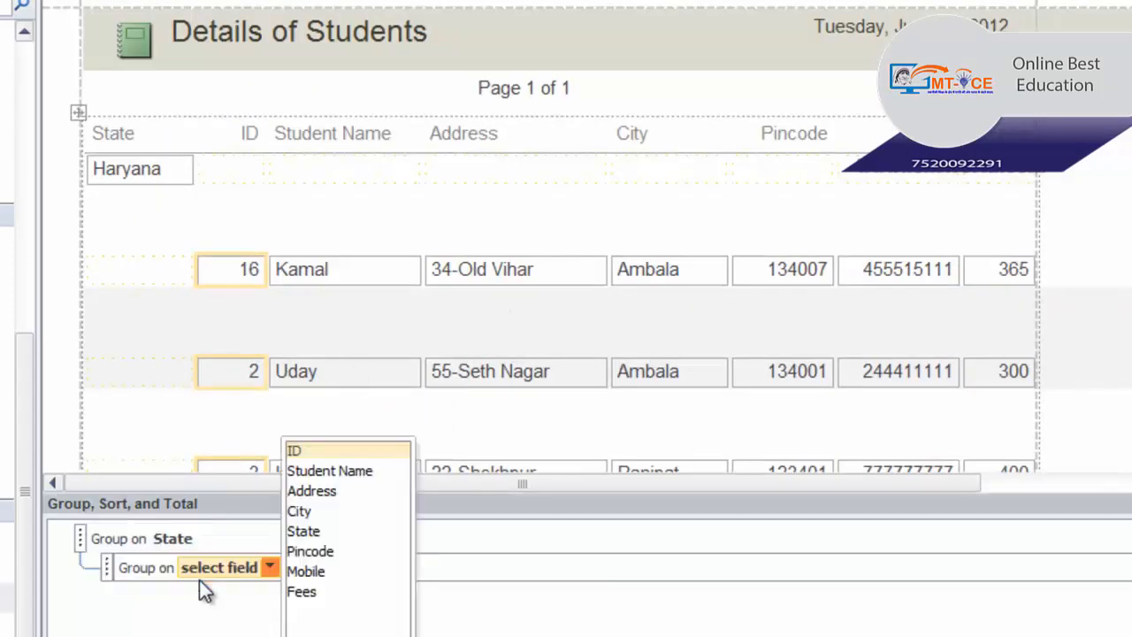
click(299, 511)
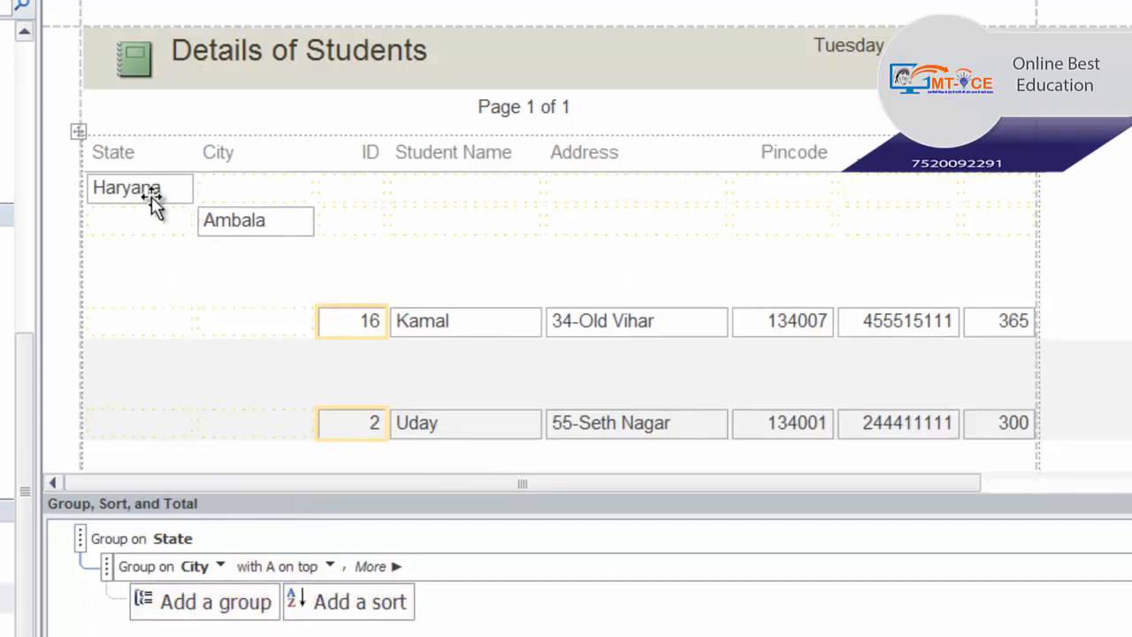
Examine how the student records are arranged by city within each state, down to the report's end and back to its header
click(373, 323)
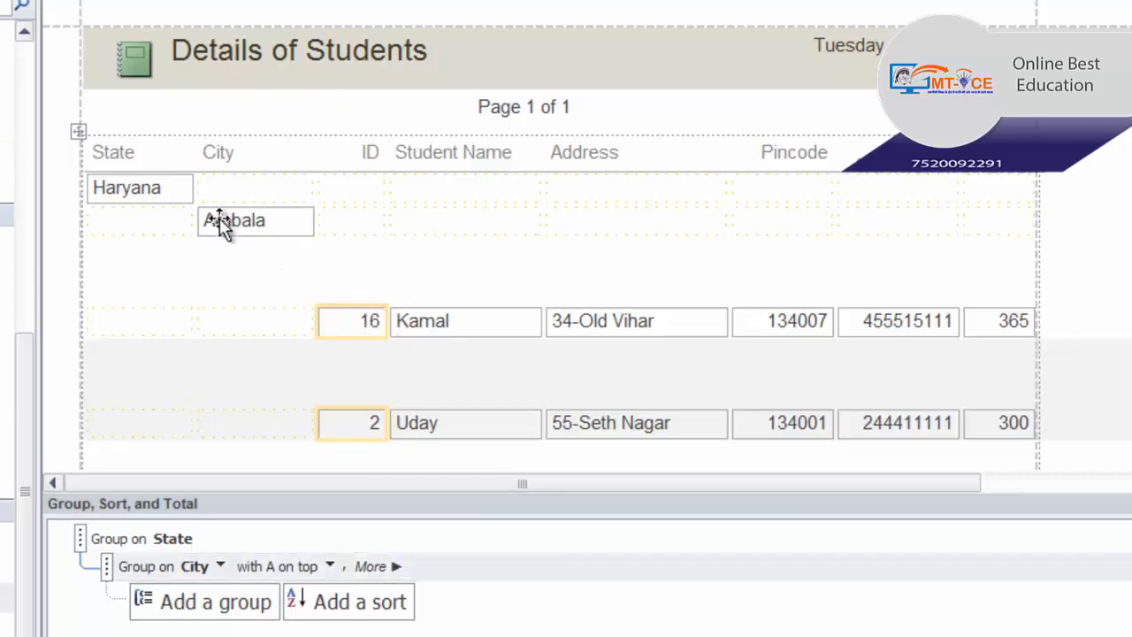
click(152, 202)
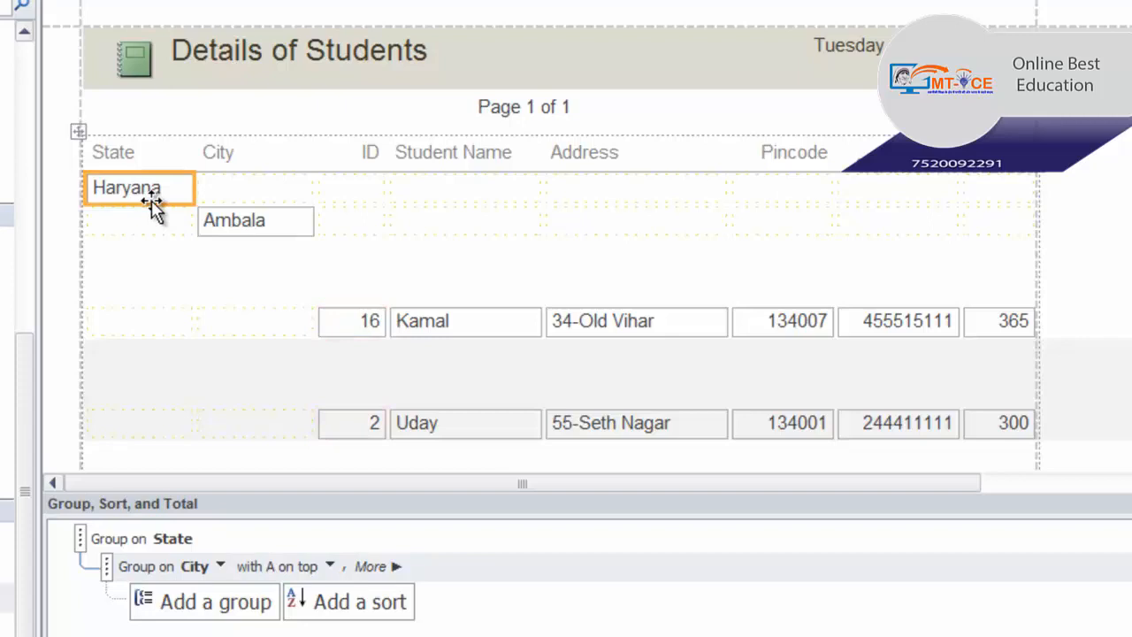
click(237, 223)
scroll(358, 292, down, 2)
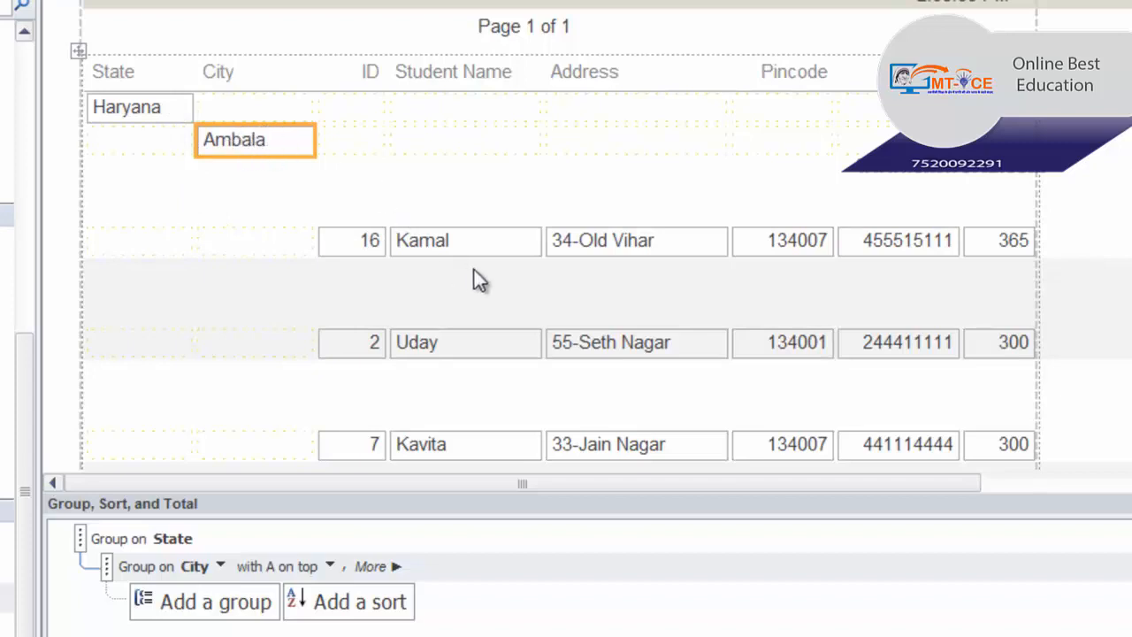
scroll(478, 272, down, 10)
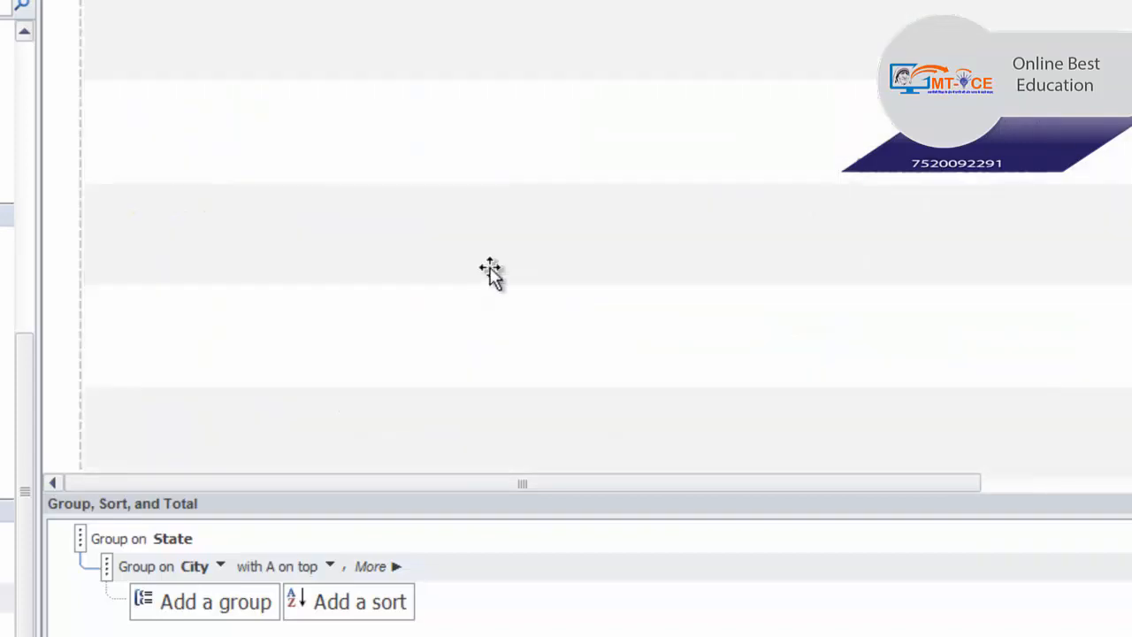
scroll(491, 274, down, 5)
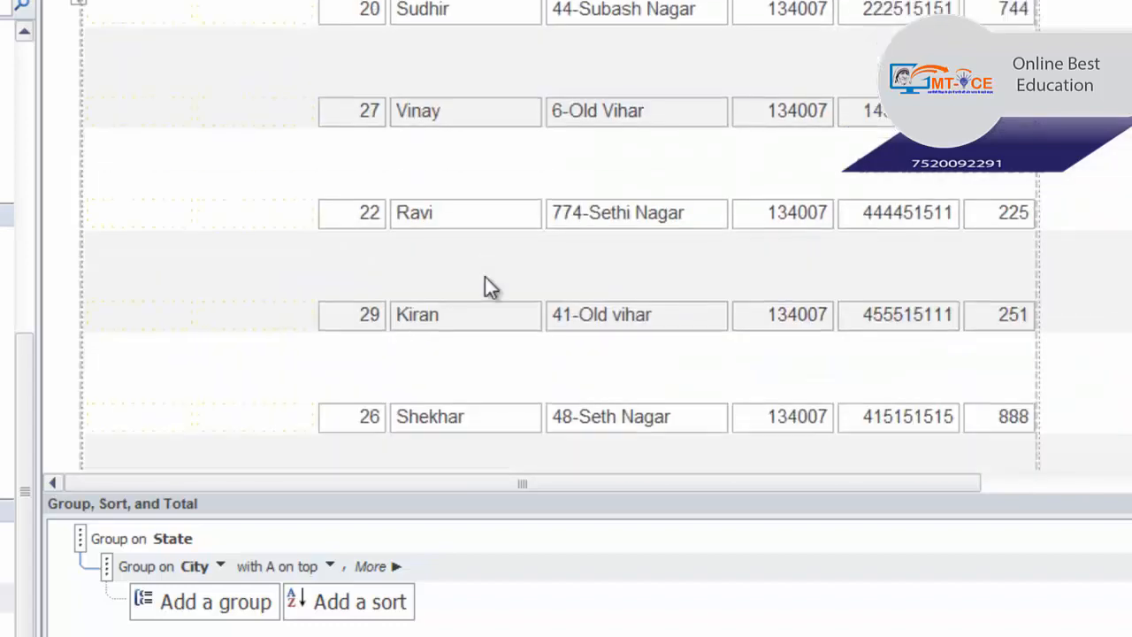
scroll(486, 279, down, 3)
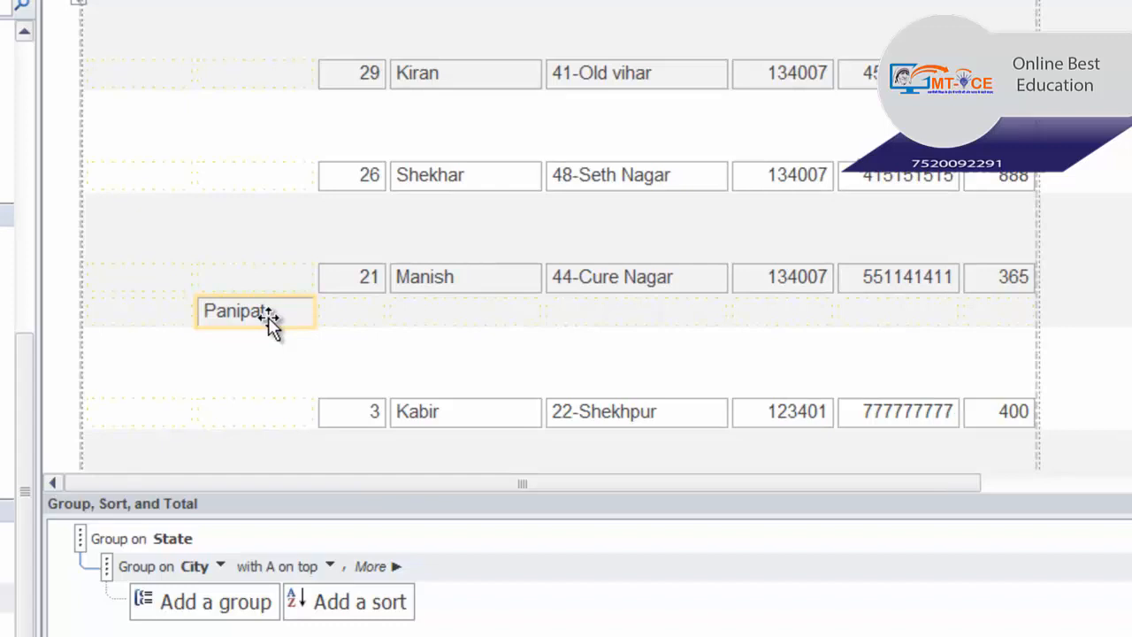
scroll(273, 323, down, 5)
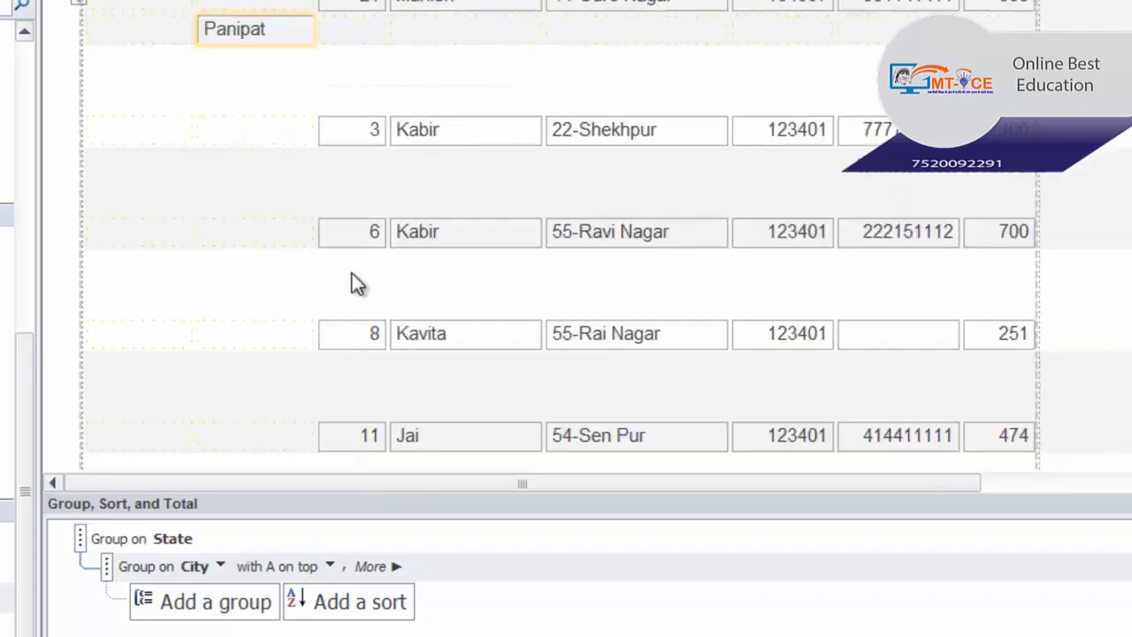
scroll(352, 283, down, 10)
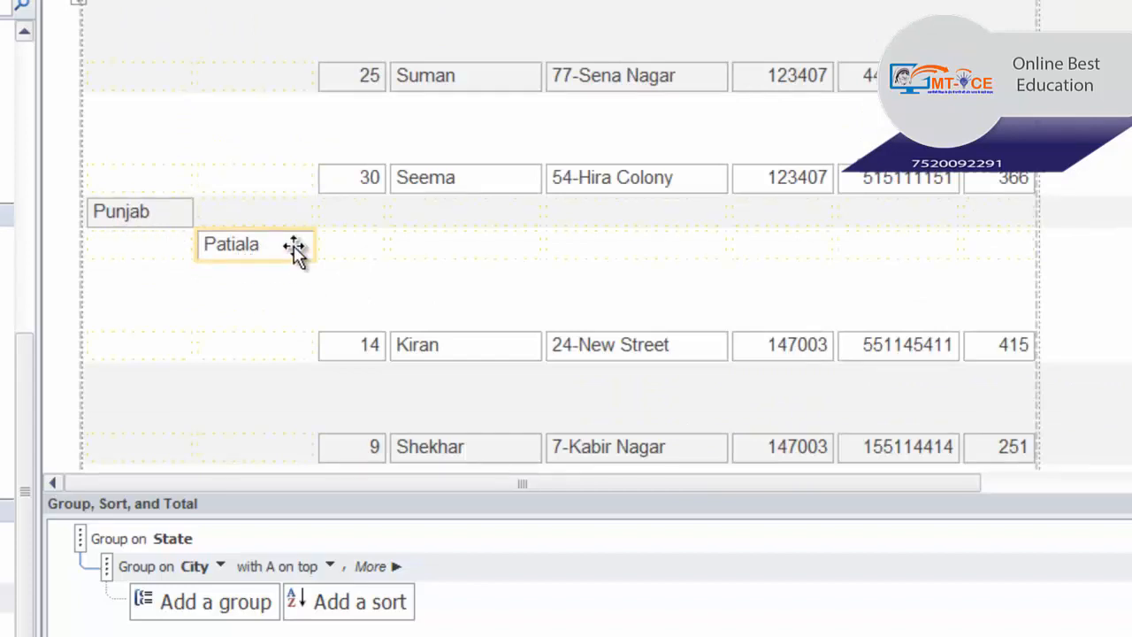
scroll(298, 275, down, 12)
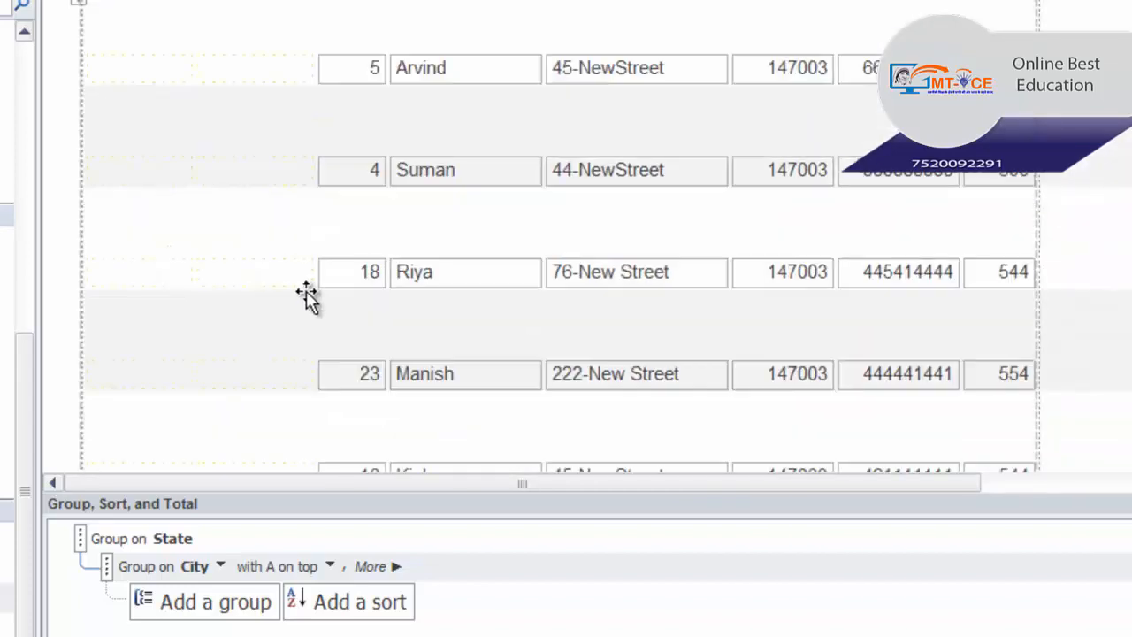
scroll(307, 297, down, 2)
scroll(359, 318, down, 5)
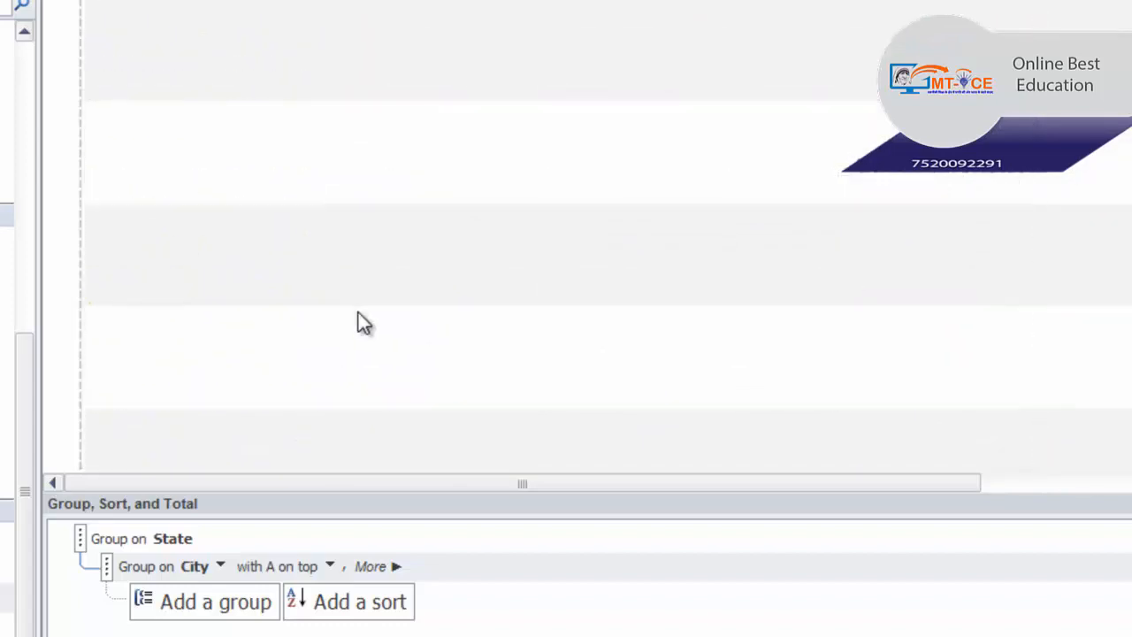
scroll(363, 315, up, 12)
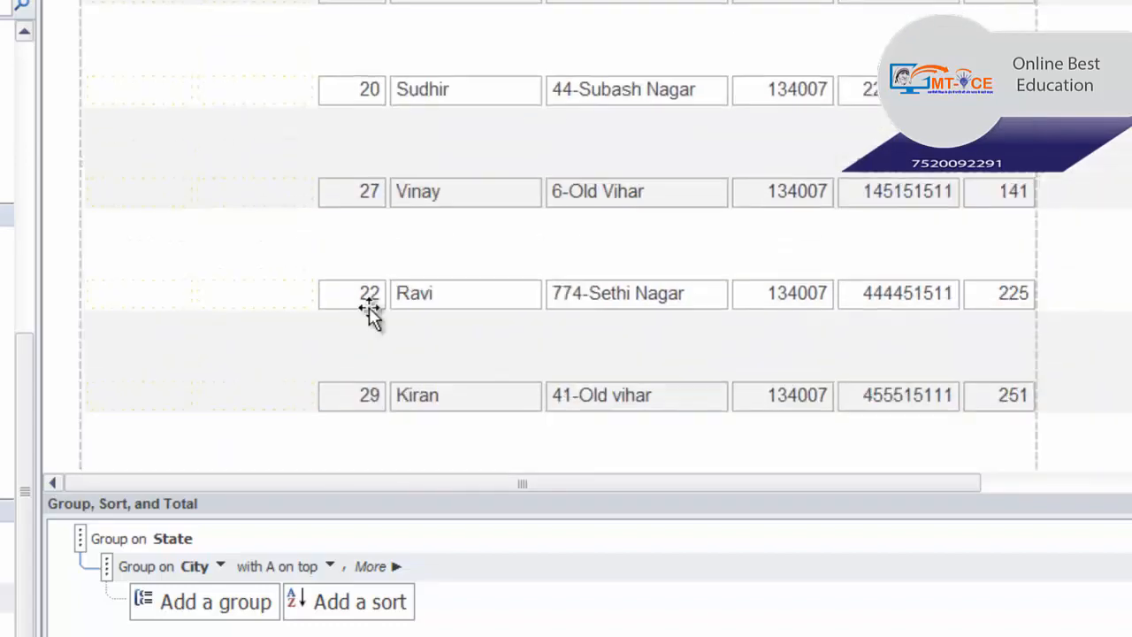
scroll(369, 307, up, 15)
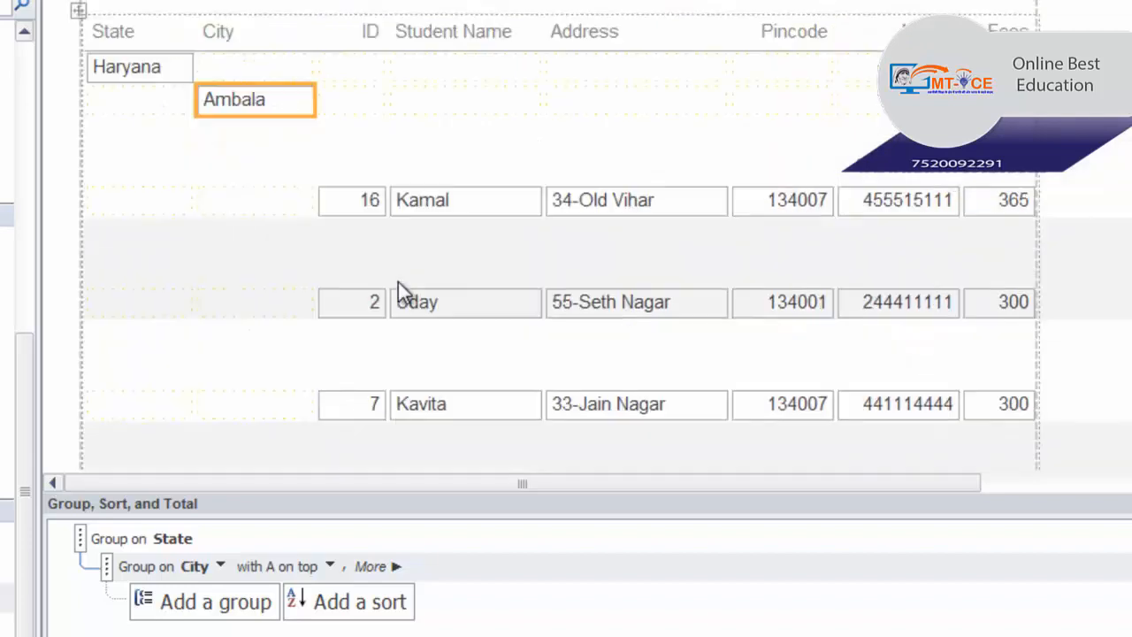
scroll(398, 282, up, 3)
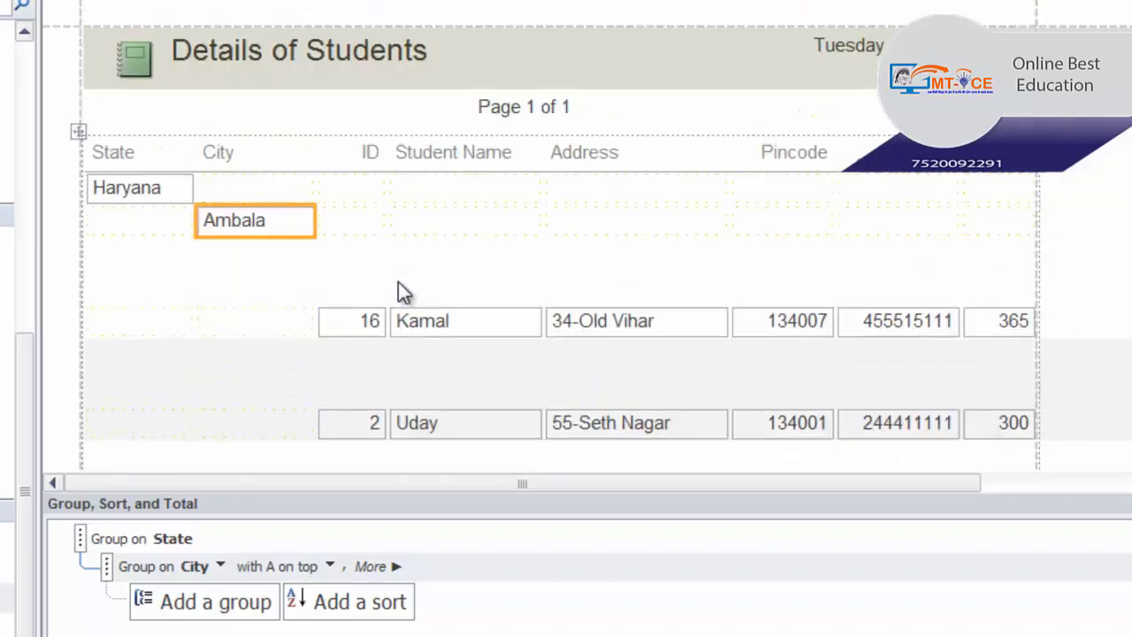
Try a sort on Student Name beneath the City group and remove that sort level
click(349, 609)
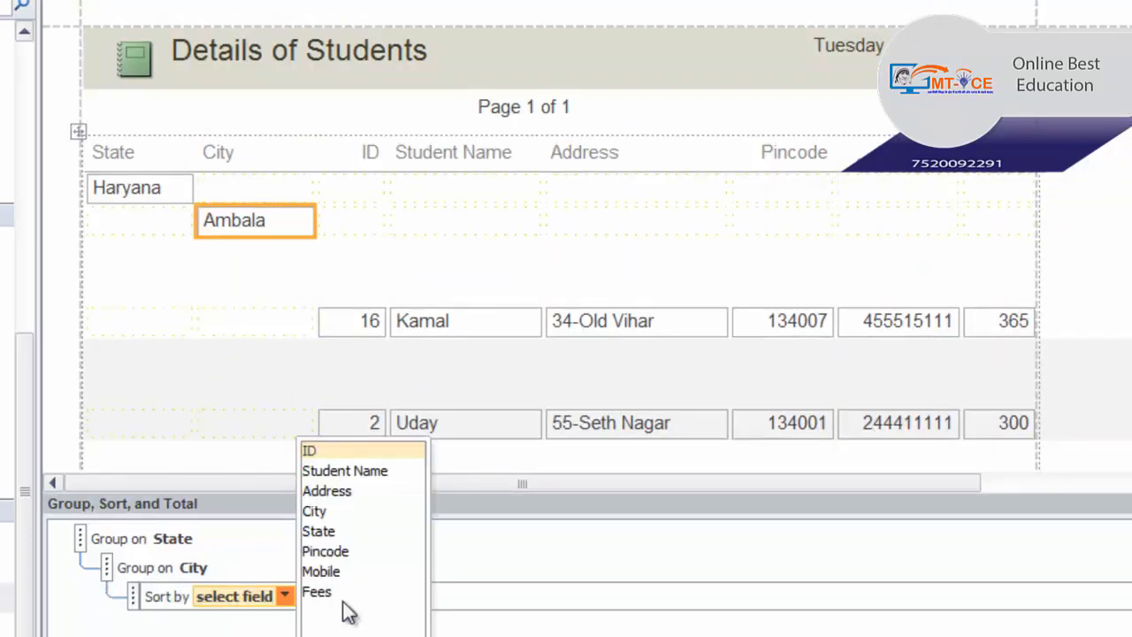
click(330, 471)
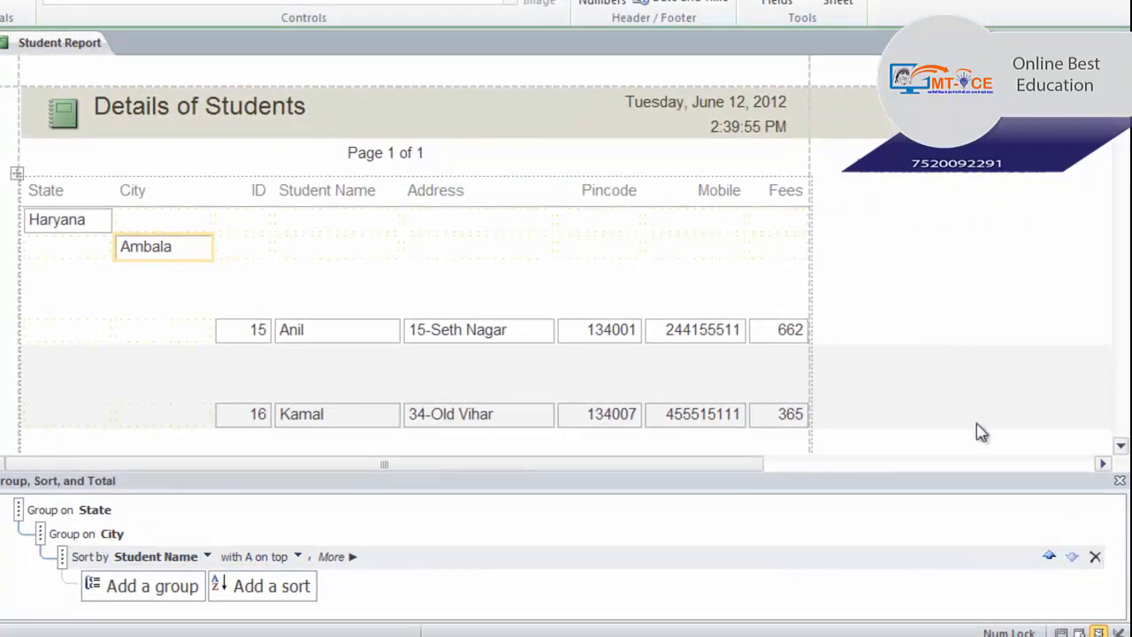
click(1096, 557)
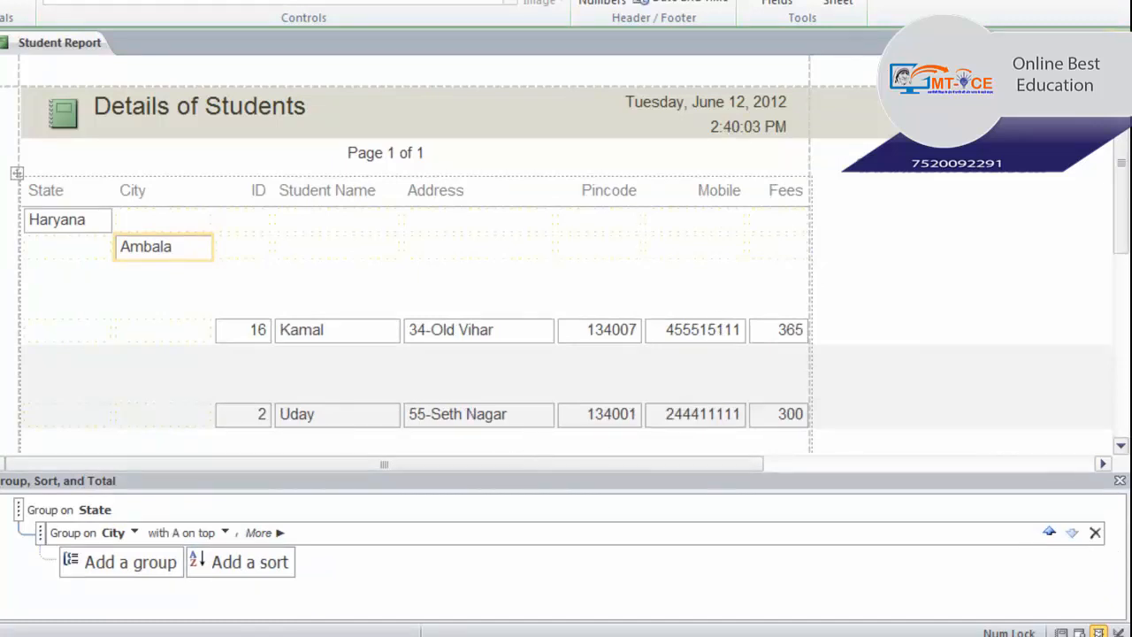
Close Student Report with its design changes saved, and reopen it to check the grouped records
click(1120, 43)
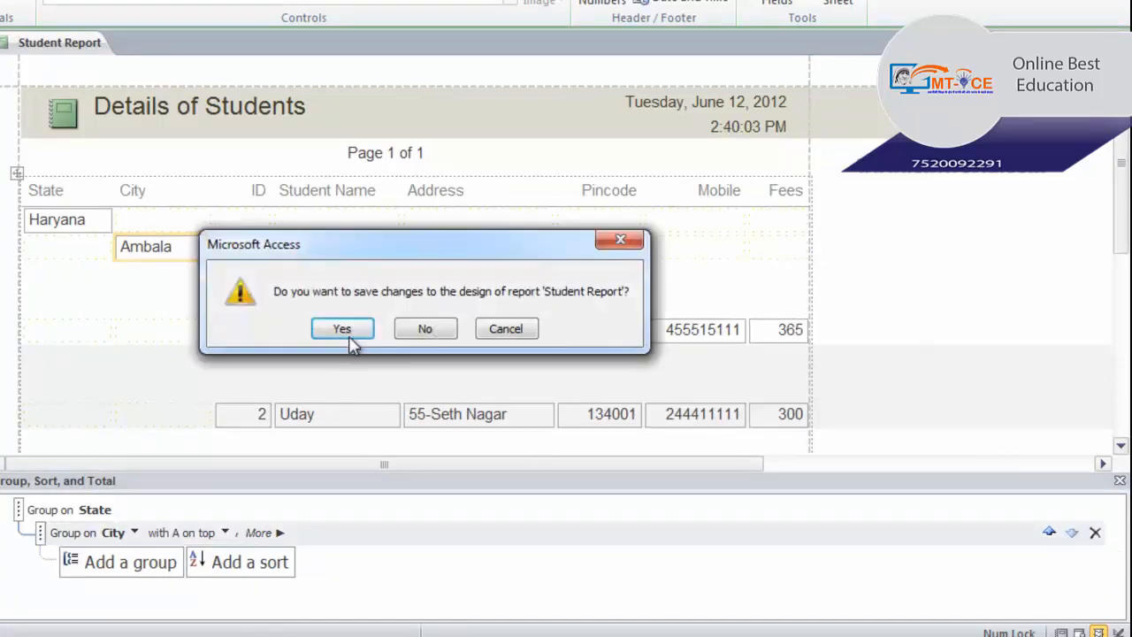
click(343, 329)
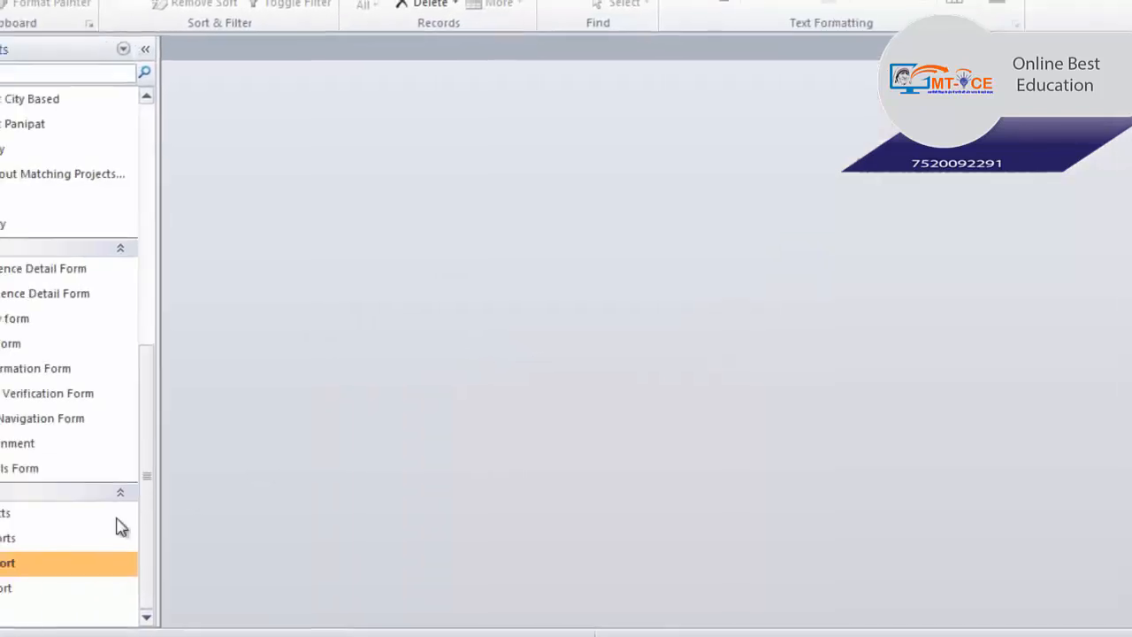
double_click(89, 566)
scroll(657, 313, down, 10)
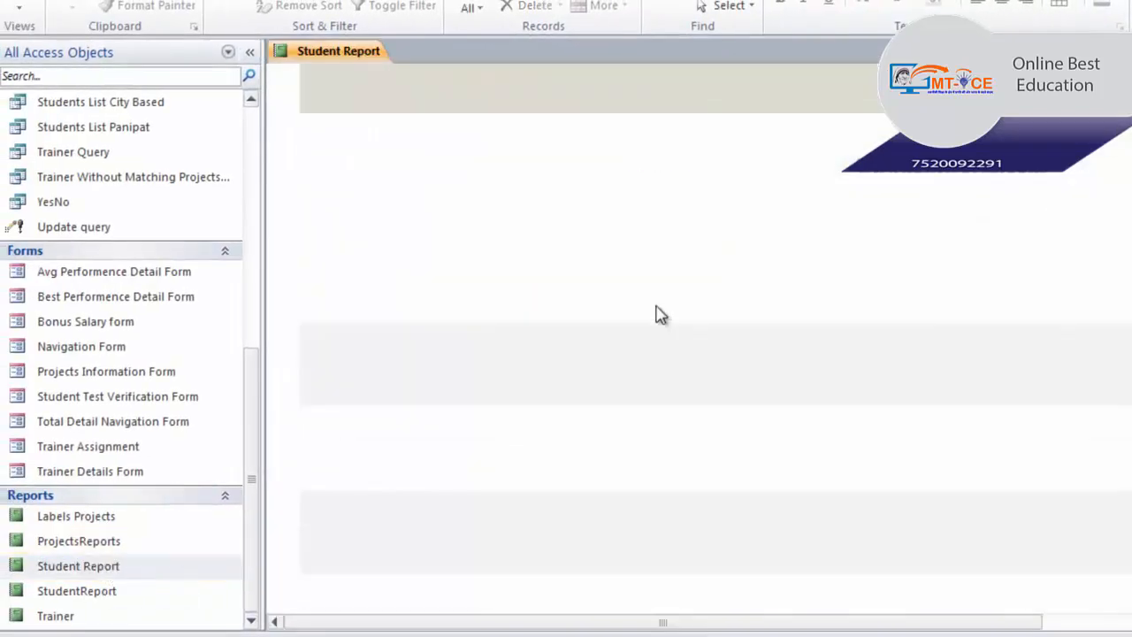
scroll(697, 400, up, 10)
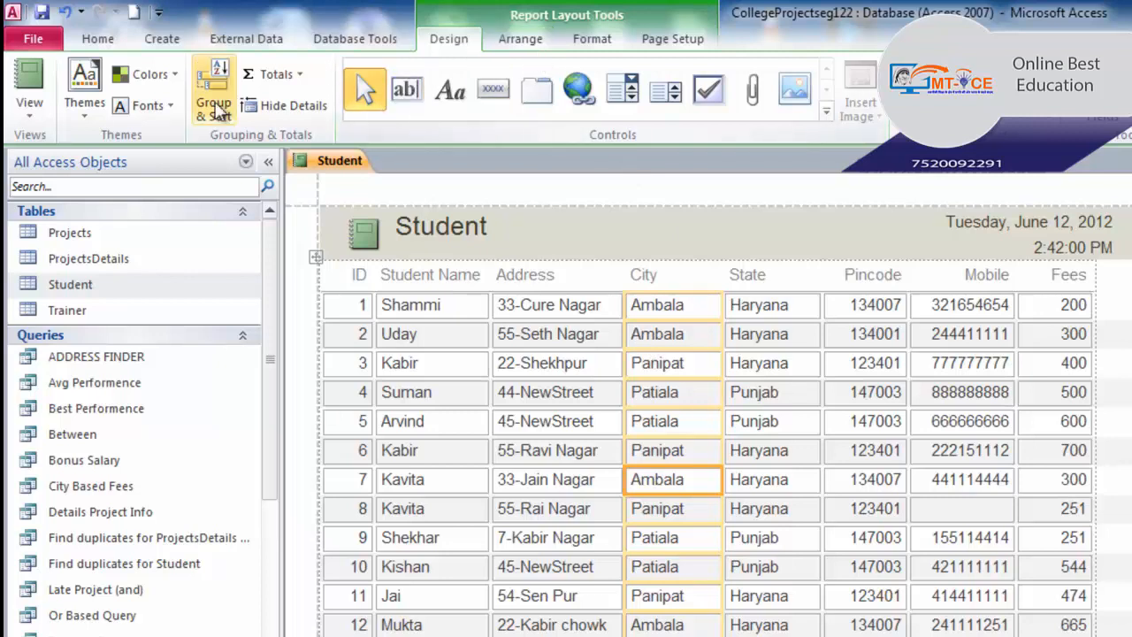
Switch the Student report to Design View and examine the controls in its Page Header, Detail and Page Footer sections
click(31, 116)
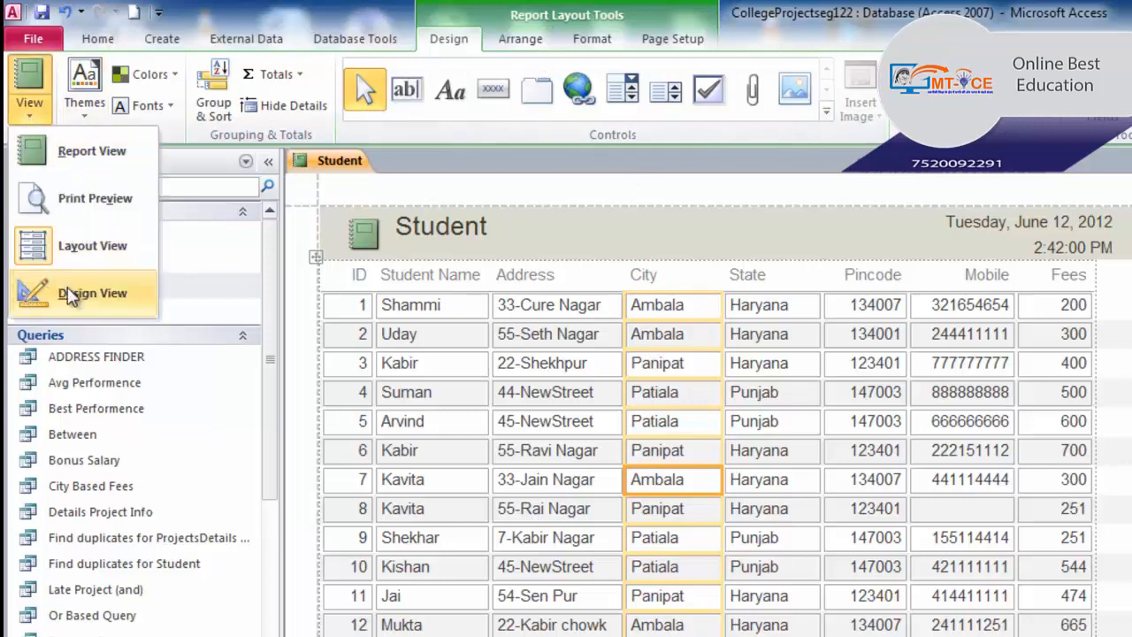
click(71, 295)
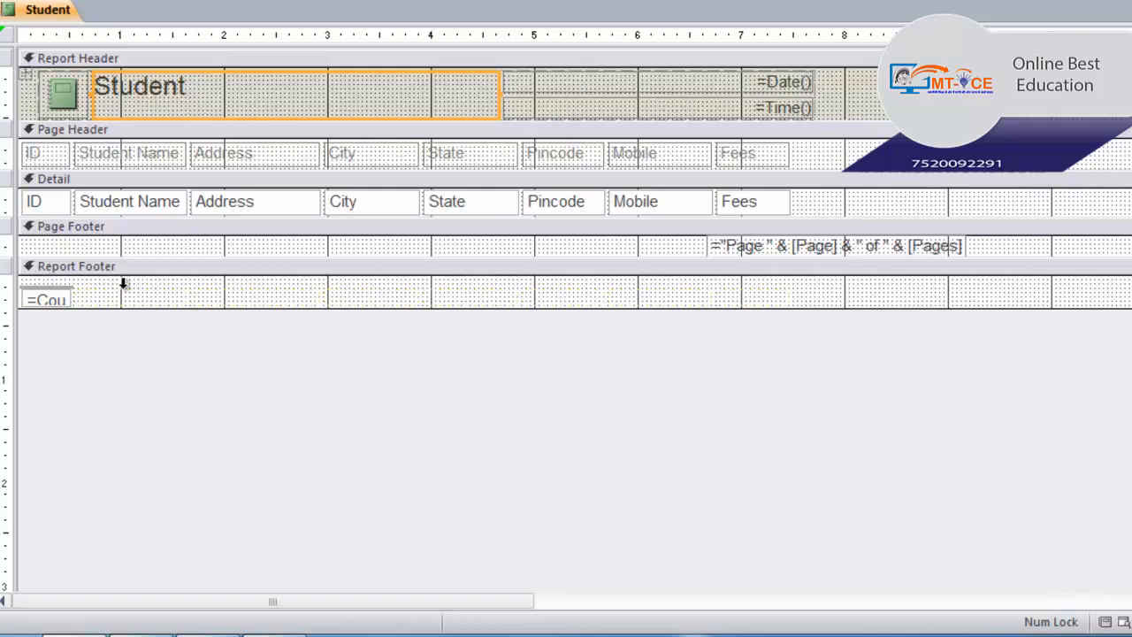
click(168, 160)
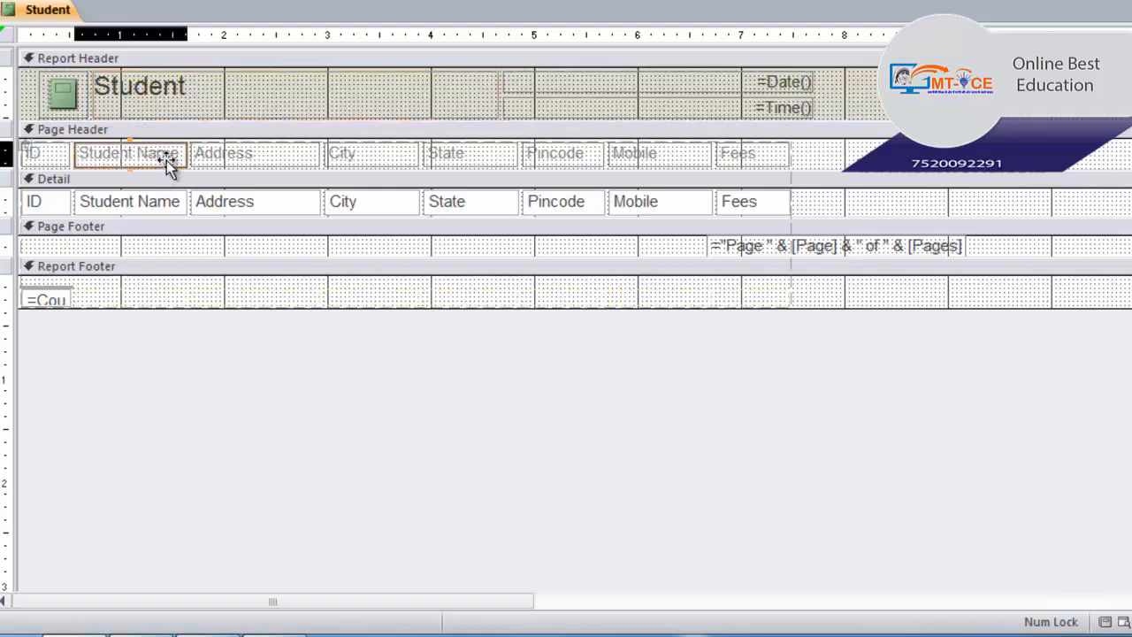
click(152, 242)
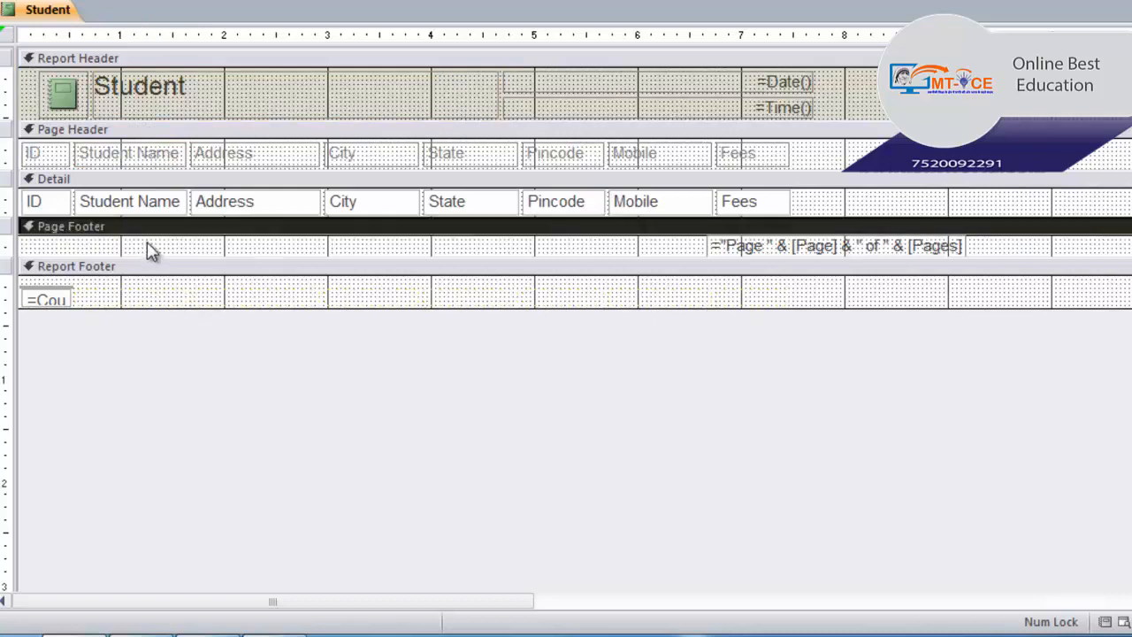
click(142, 159)
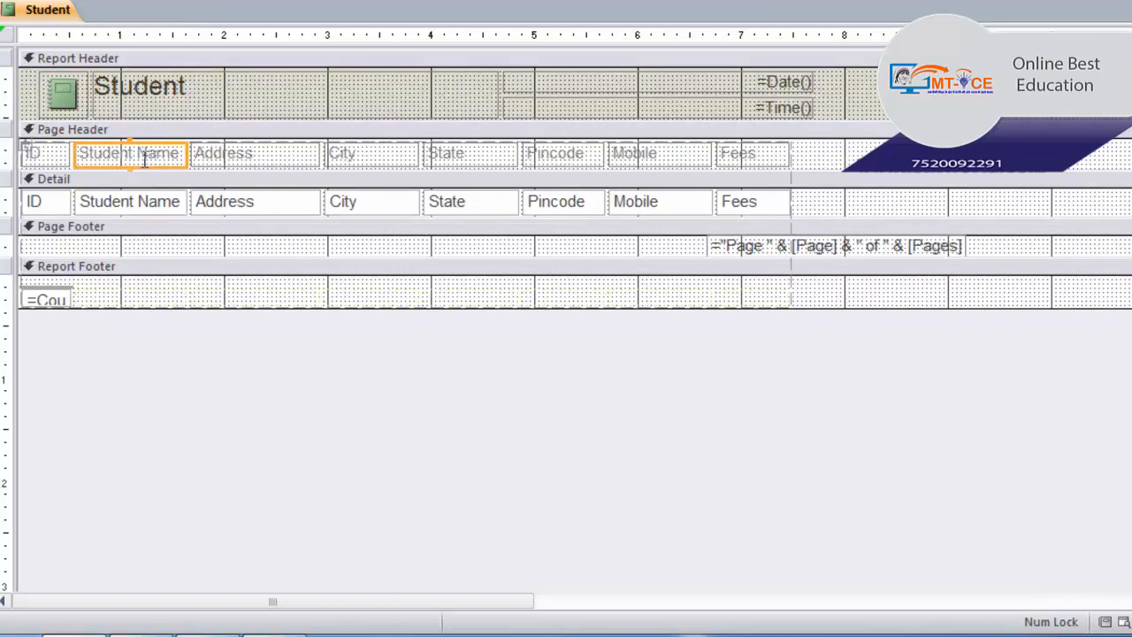
click(215, 255)
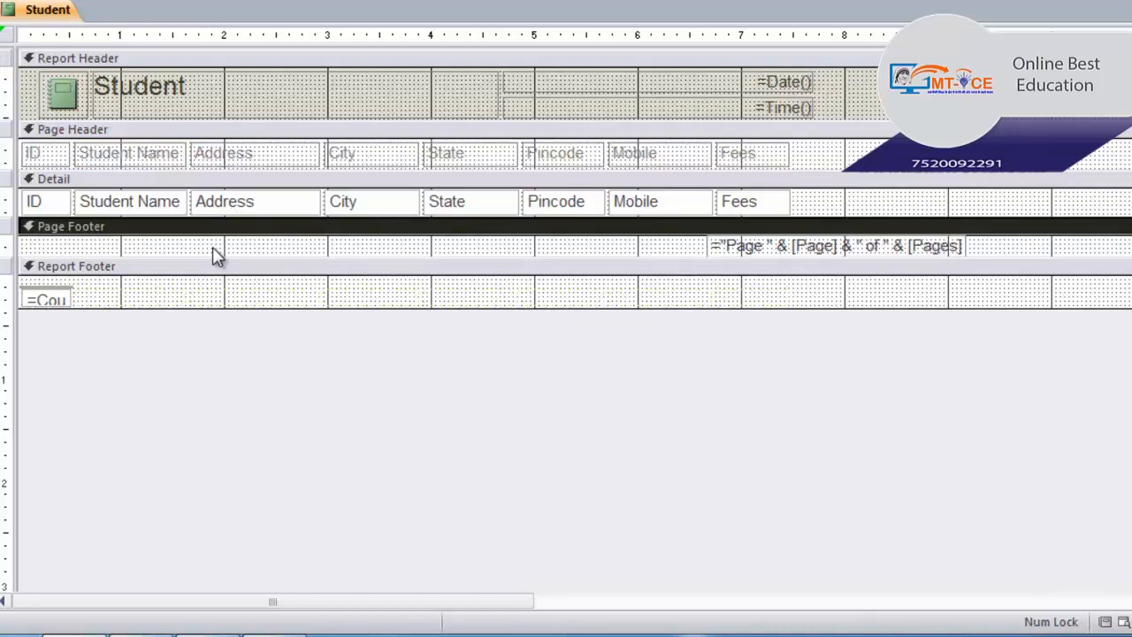
click(232, 207)
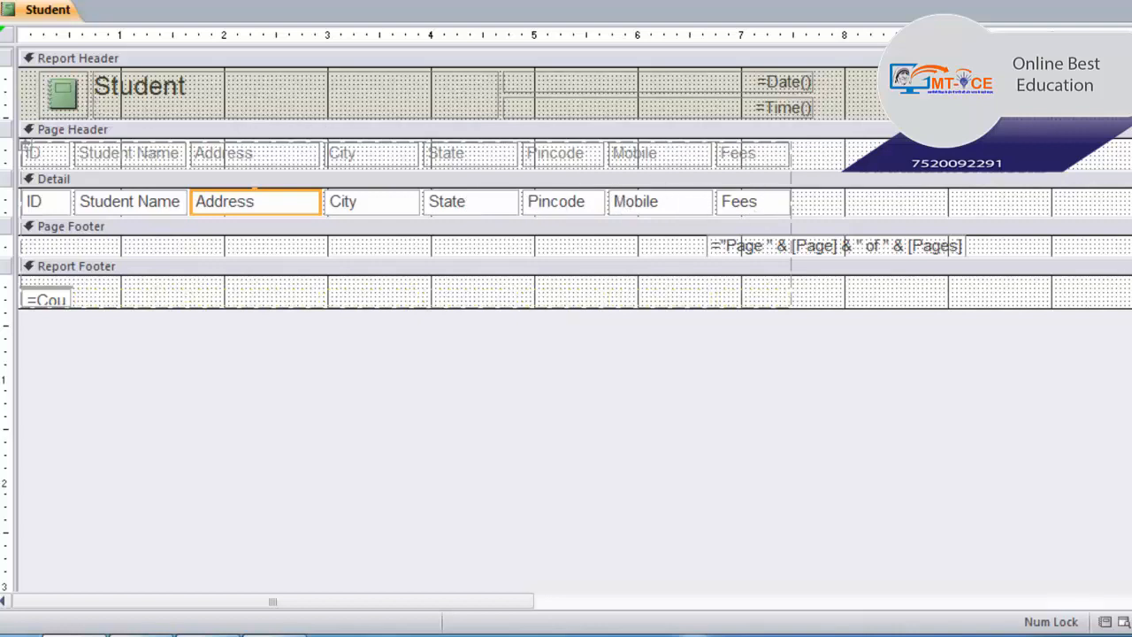
Display the Student report in Report View and look through its header and student records
key(F5)
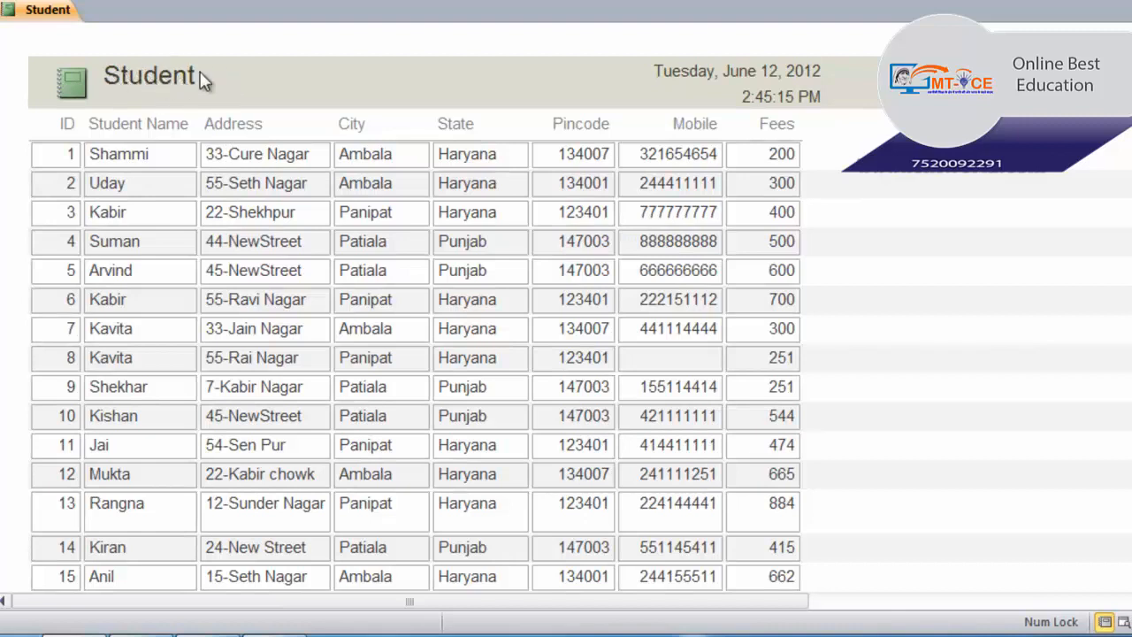
click(250, 94)
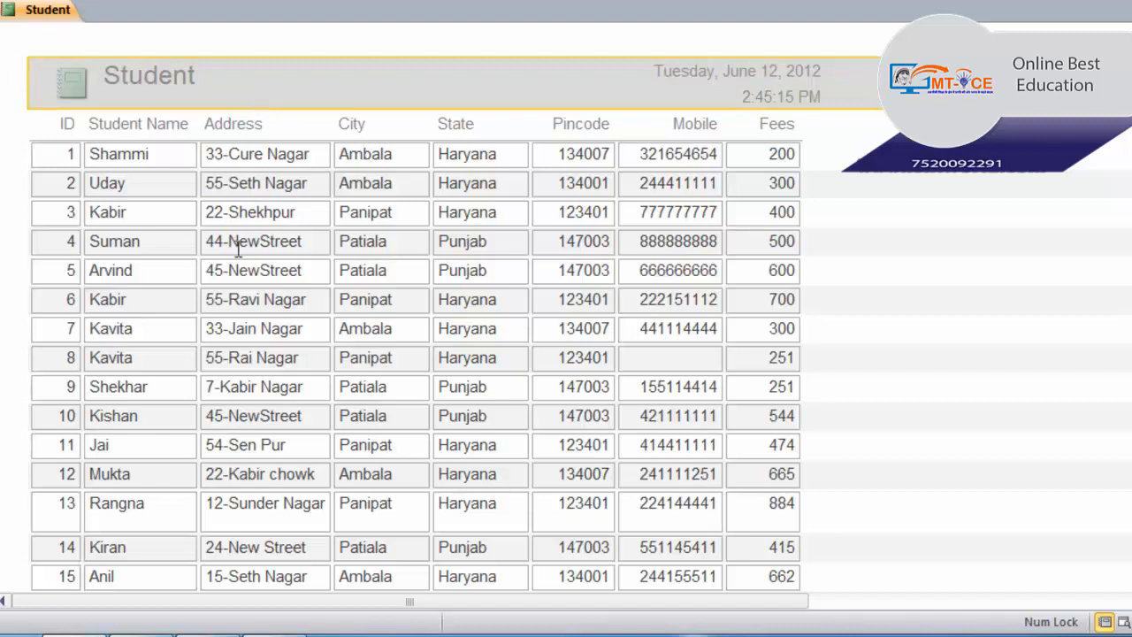
scroll(239, 248, down, 2)
scroll(442, 404, up, 2)
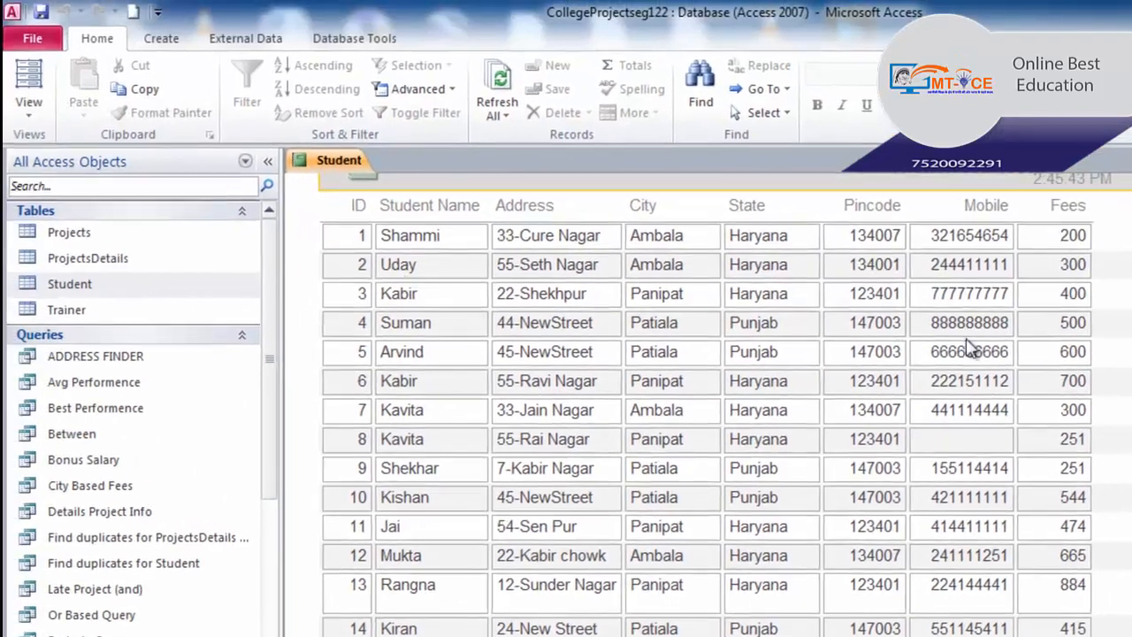
scroll(629, 423, down, 5)
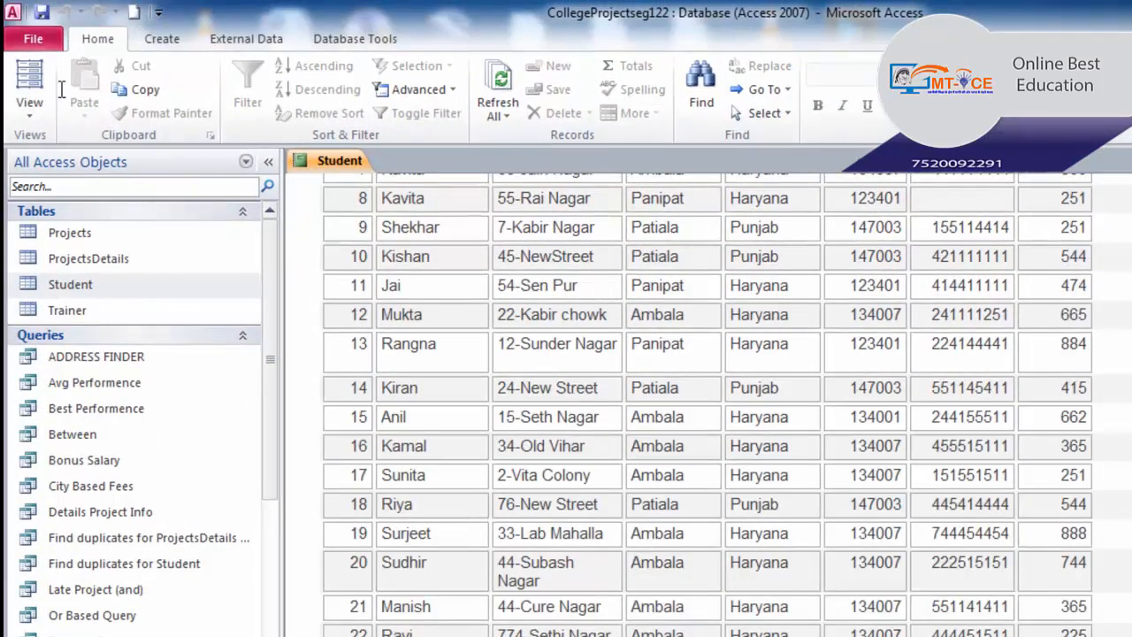
scroll(487, 285, up, 5)
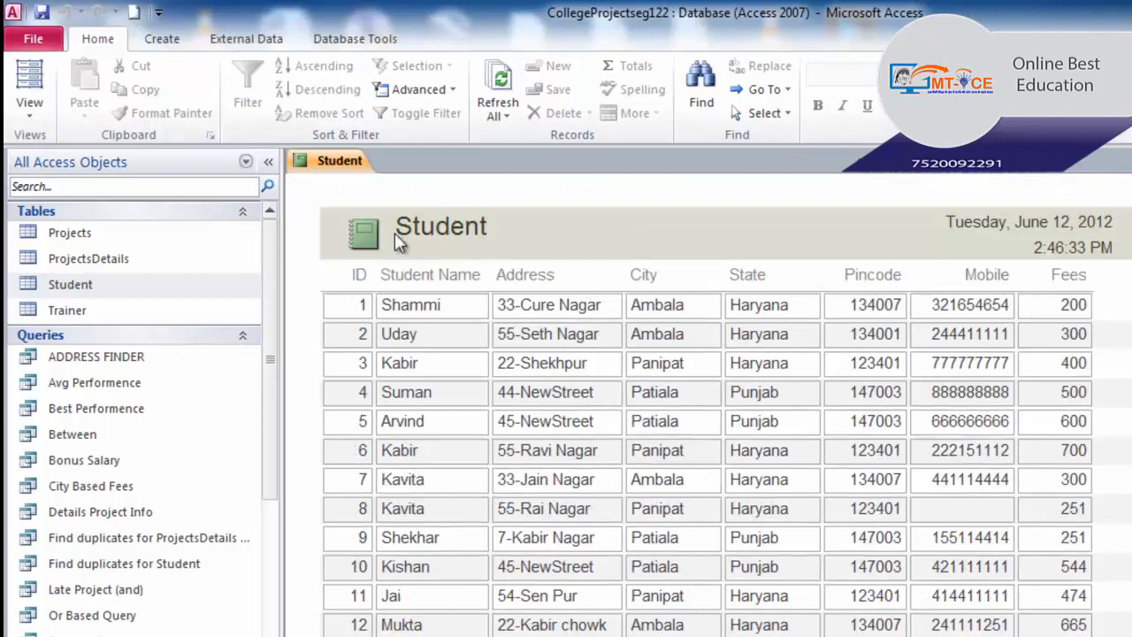
Switch the Student report to Design View and change its header title to "Students Report 2012"
click(29, 89)
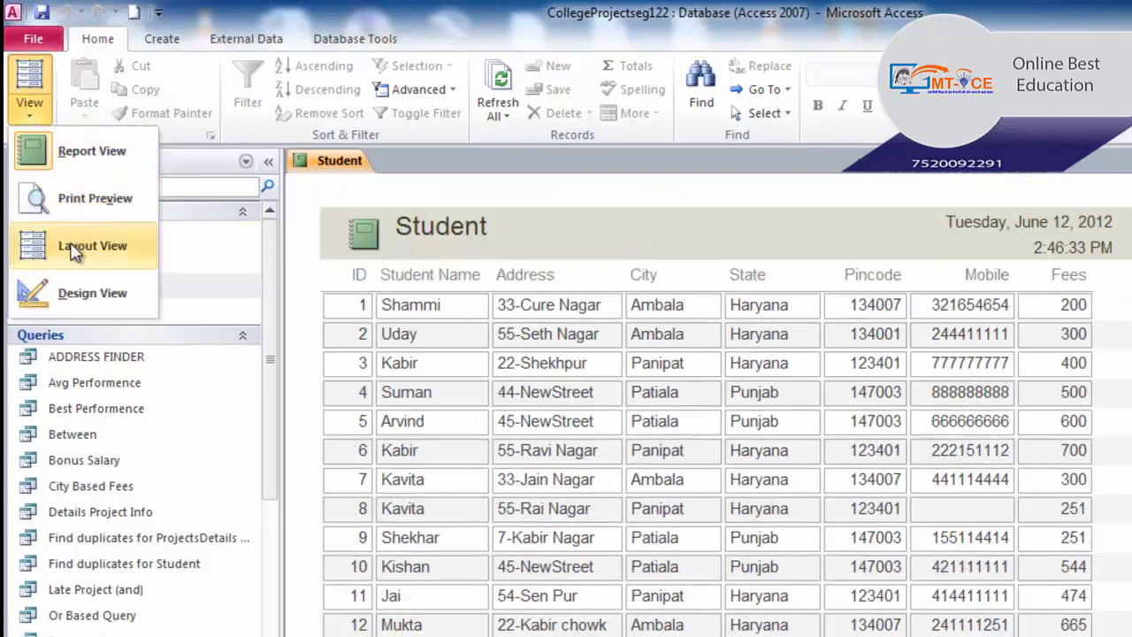
click(73, 295)
click(469, 245)
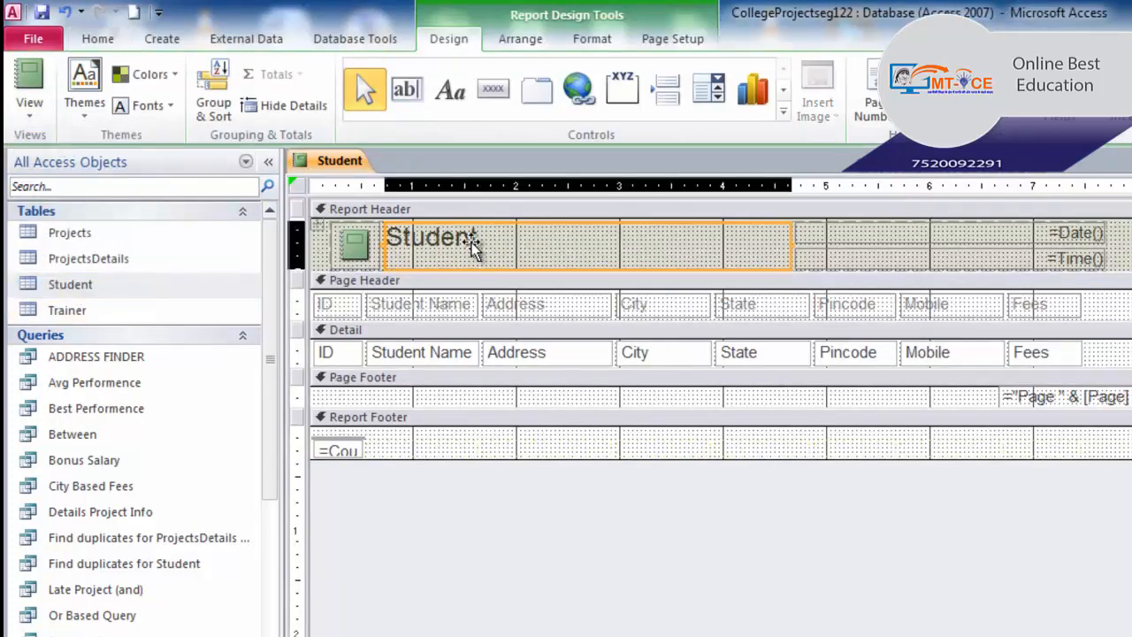
click(482, 240)
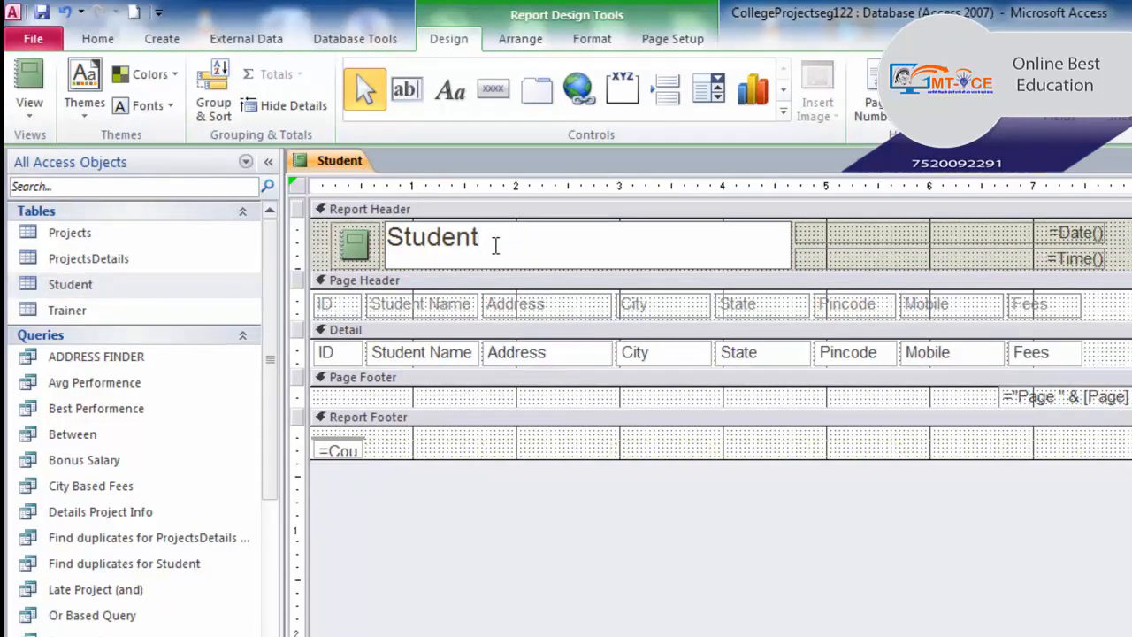
text(s  Report 2012)
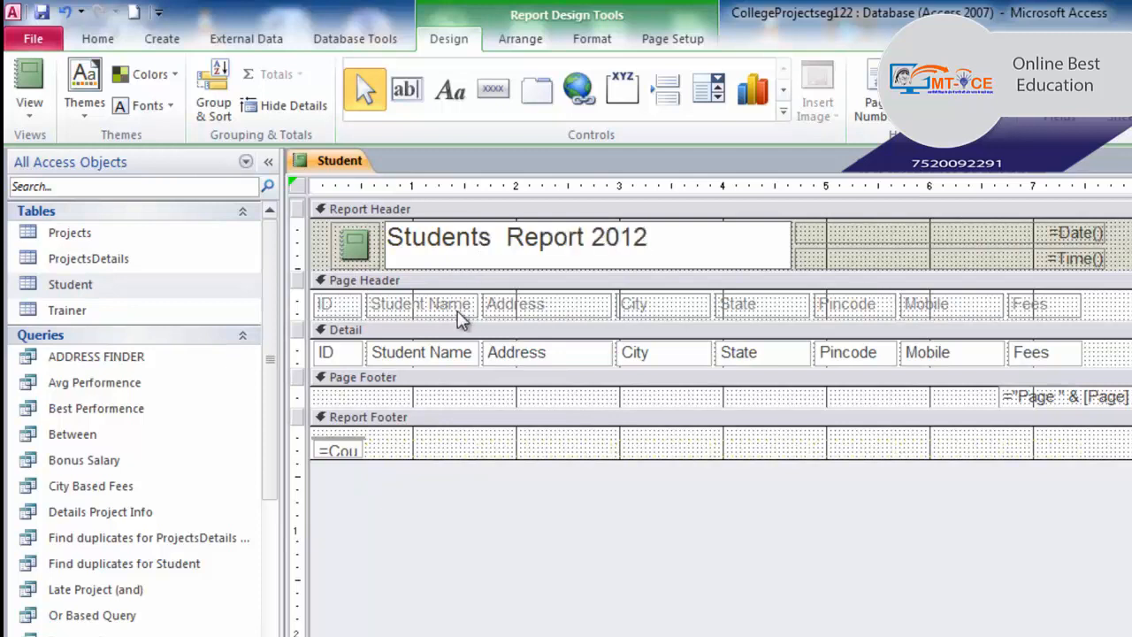
click(453, 308)
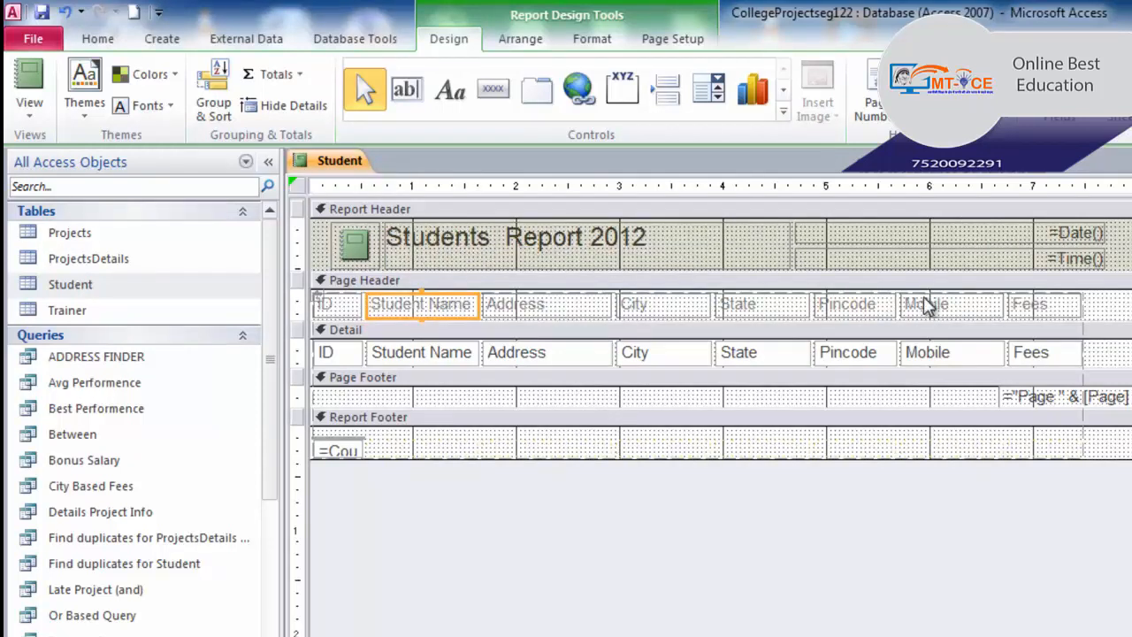
Insert a centred Page N of M number in the Page Header and move it beside the Fees label
click(1111, 315)
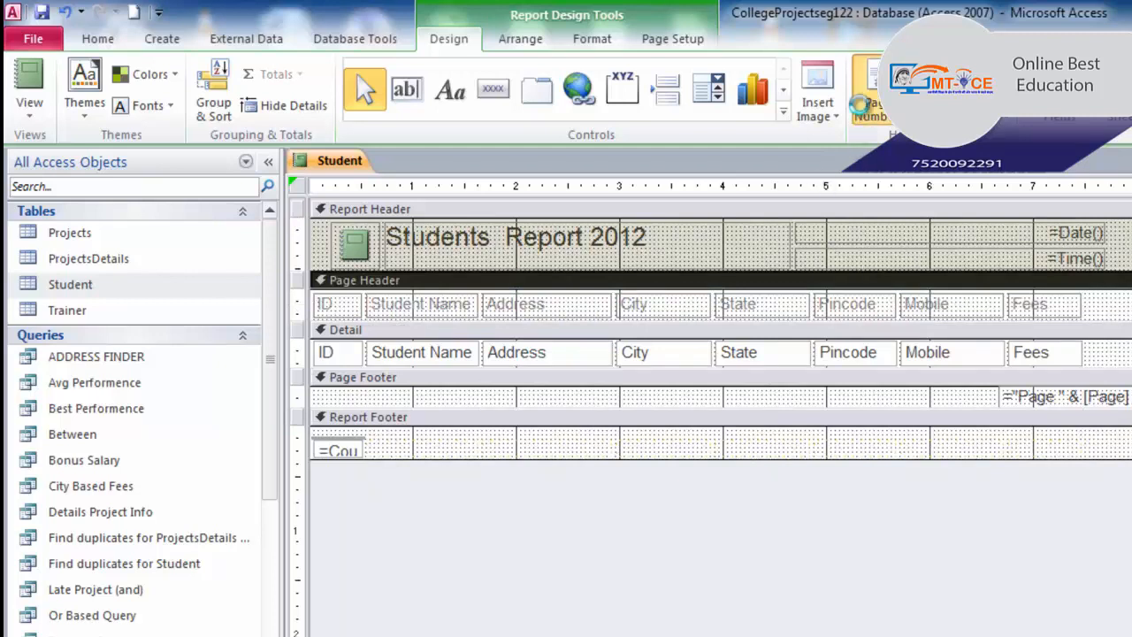
click(867, 110)
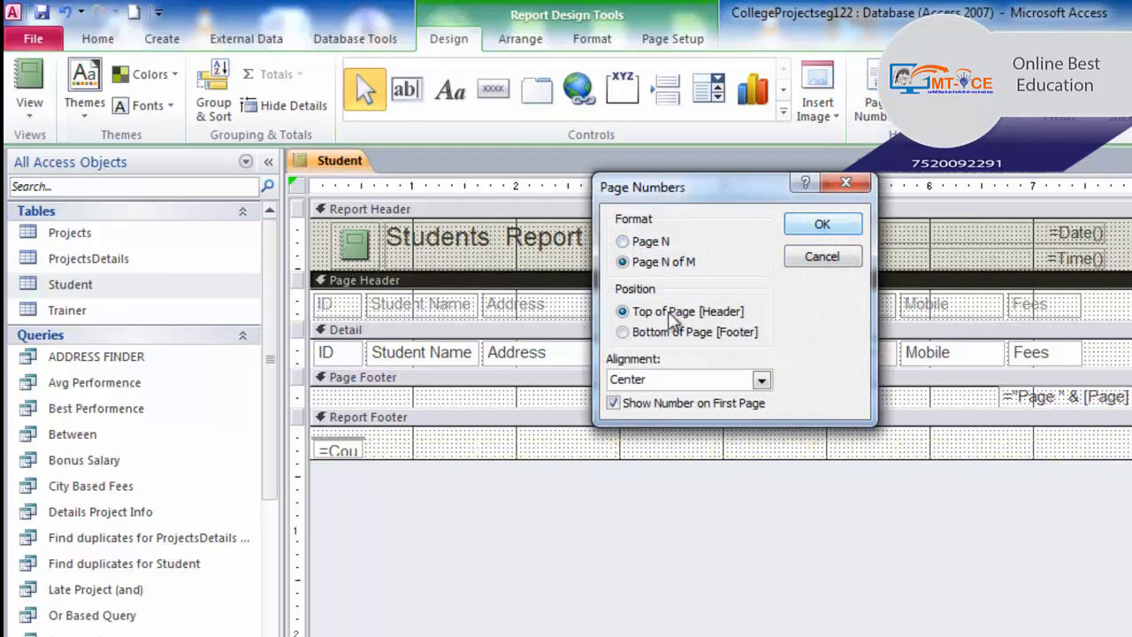
click(823, 225)
click(1097, 307)
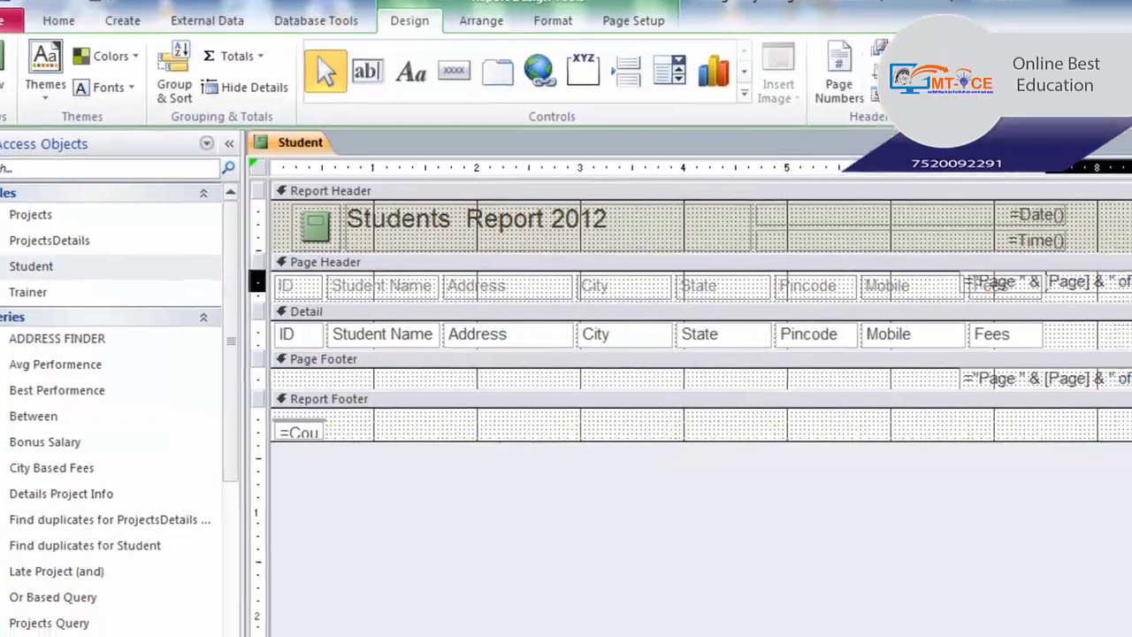
drag(1057, 295, 1131, 299)
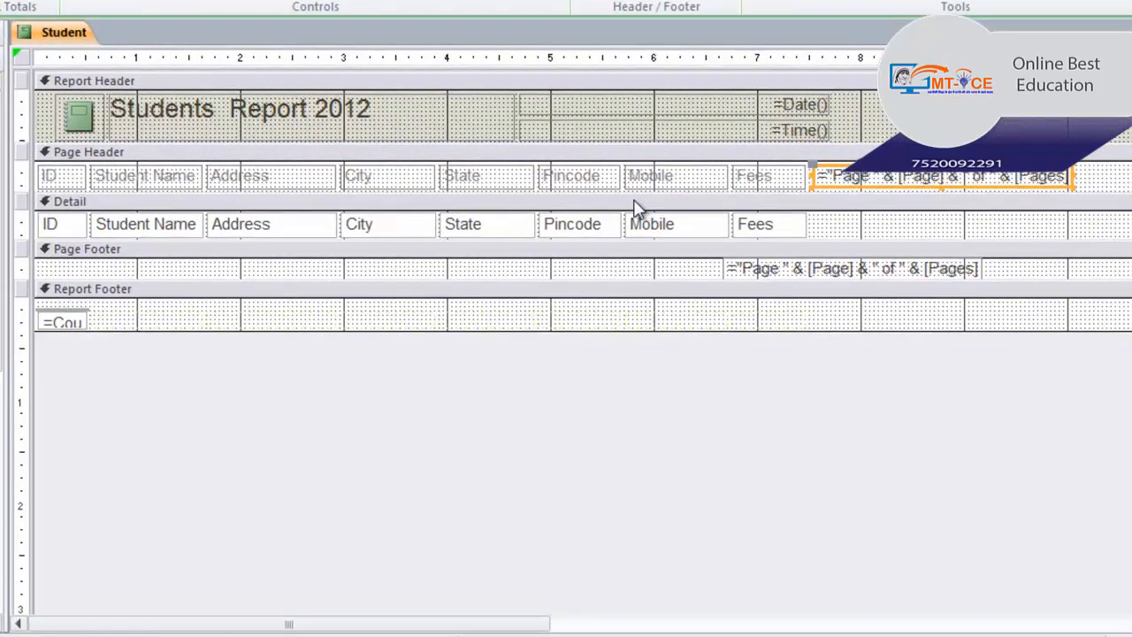
Enlarge the Page Header section to about 1 inch tall and nudge its row of column labels slightly right and down
click(868, 310)
drag(625, 192, 625, 265)
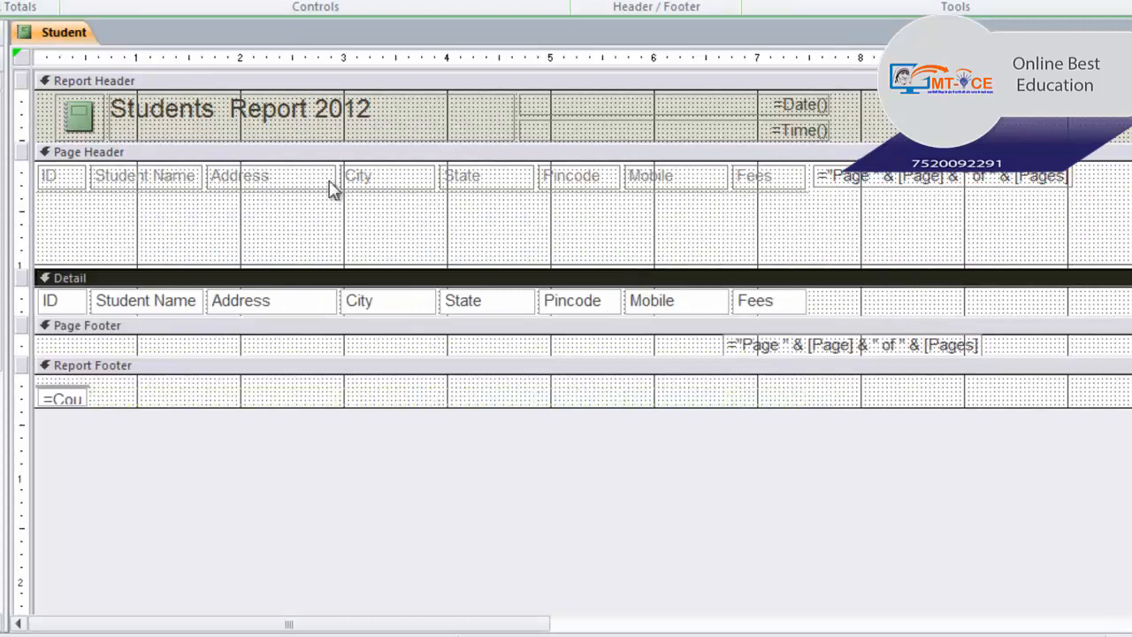
drag(188, 181, 194, 187)
click(768, 200)
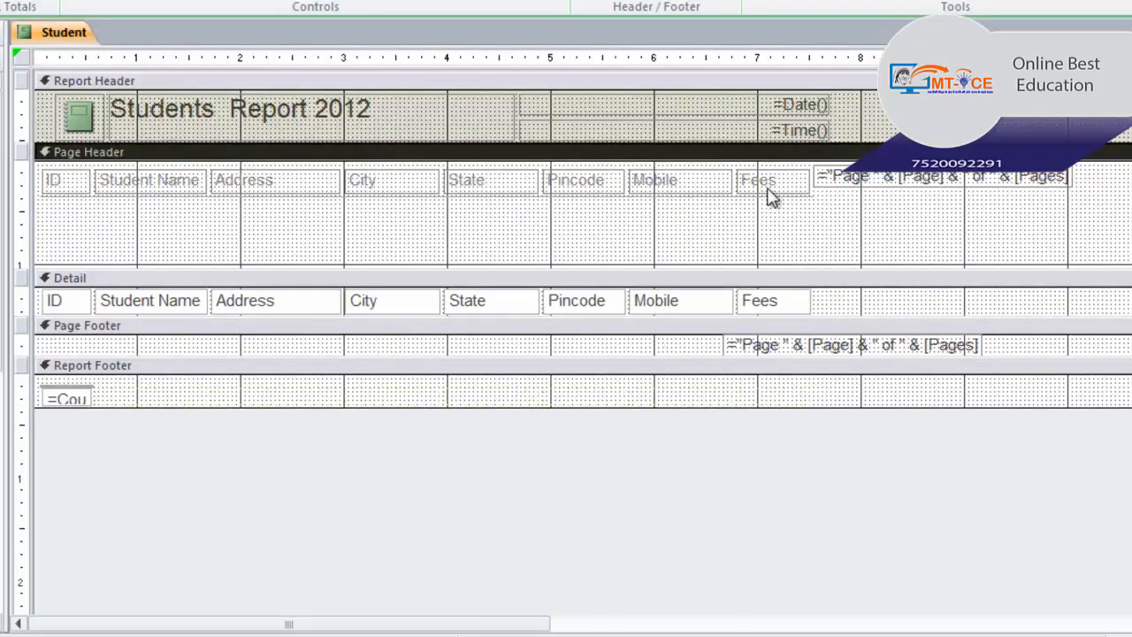
Lower the row of column labels in the Page Header and place the page number above the City and State labels
click(80, 192)
drag(80, 193, 78, 221)
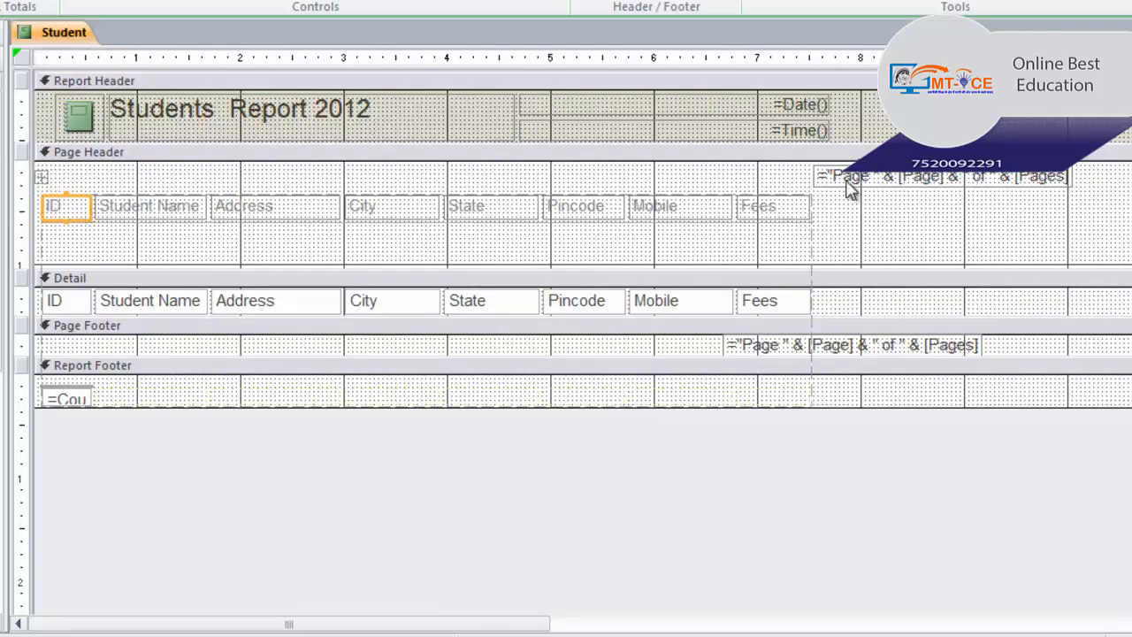
click(872, 184)
drag(873, 184, 389, 183)
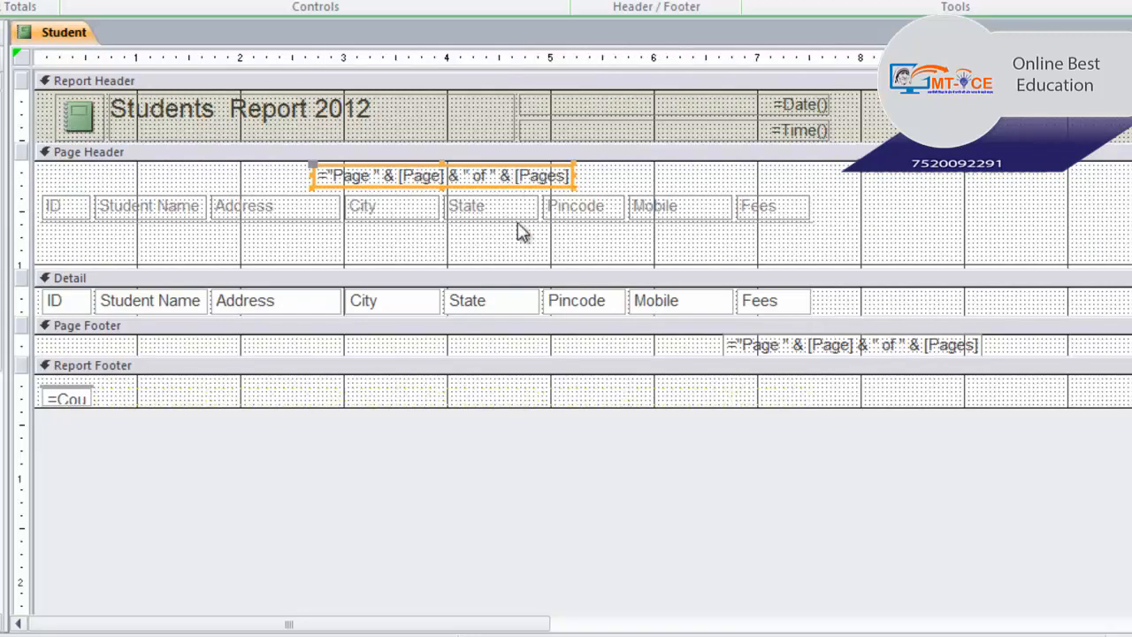
Enlarge the Page Footer section and add a label about 2.25 inches wide reading "Data provided by Xyz co." in its middle
click(305, 347)
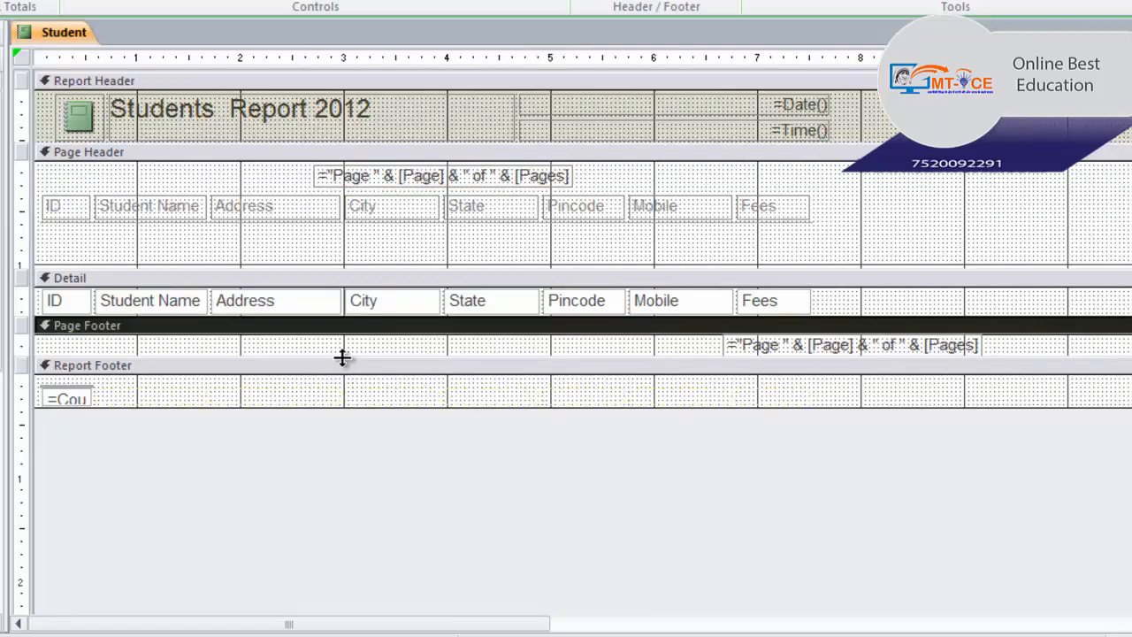
drag(341, 357, 343, 385)
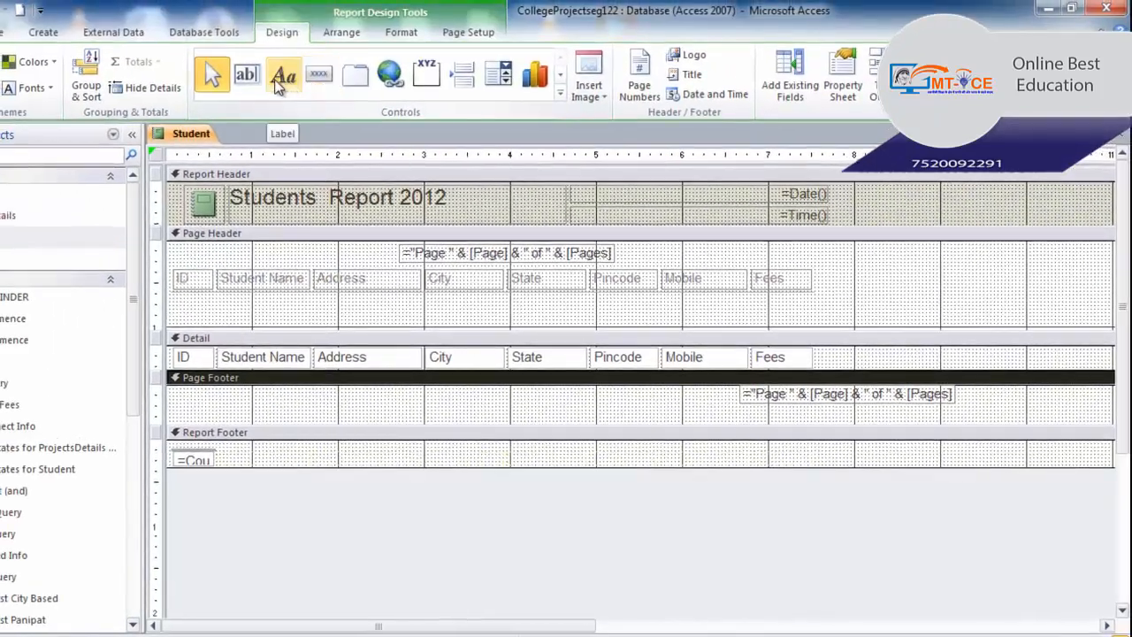
click(281, 78)
drag(403, 397, 597, 428)
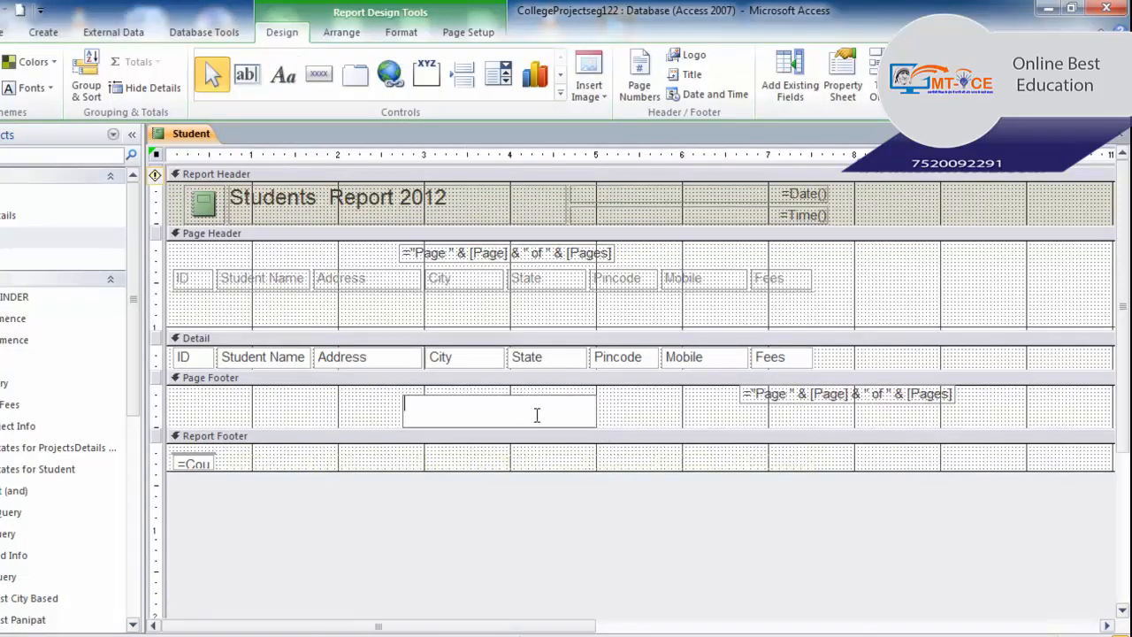
text(Data provided by Xyz co.)
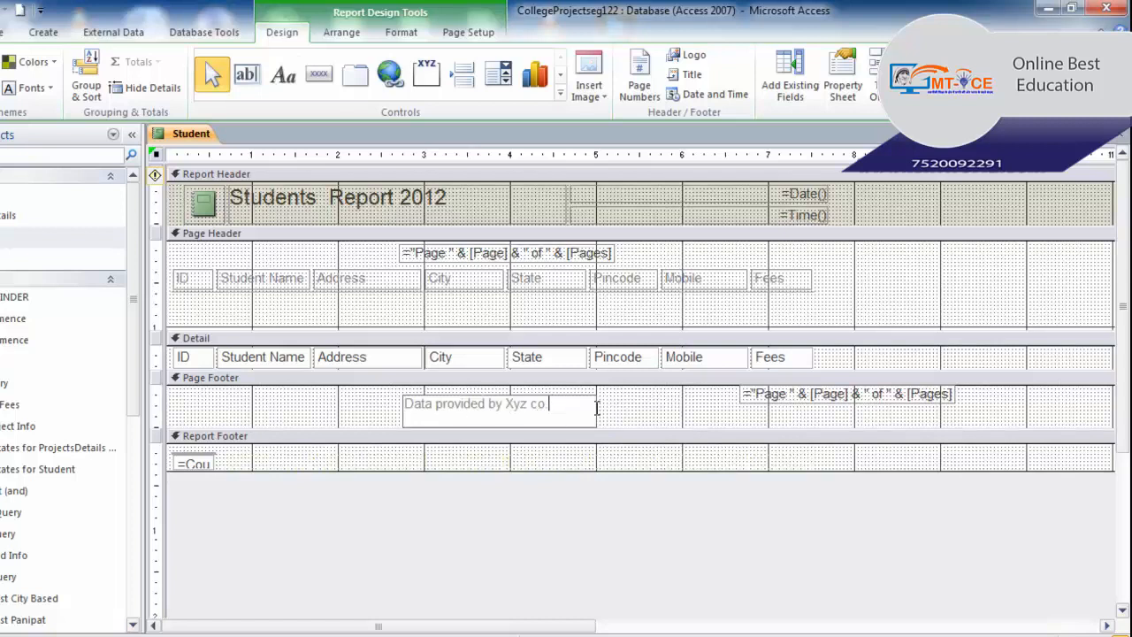
click(768, 402)
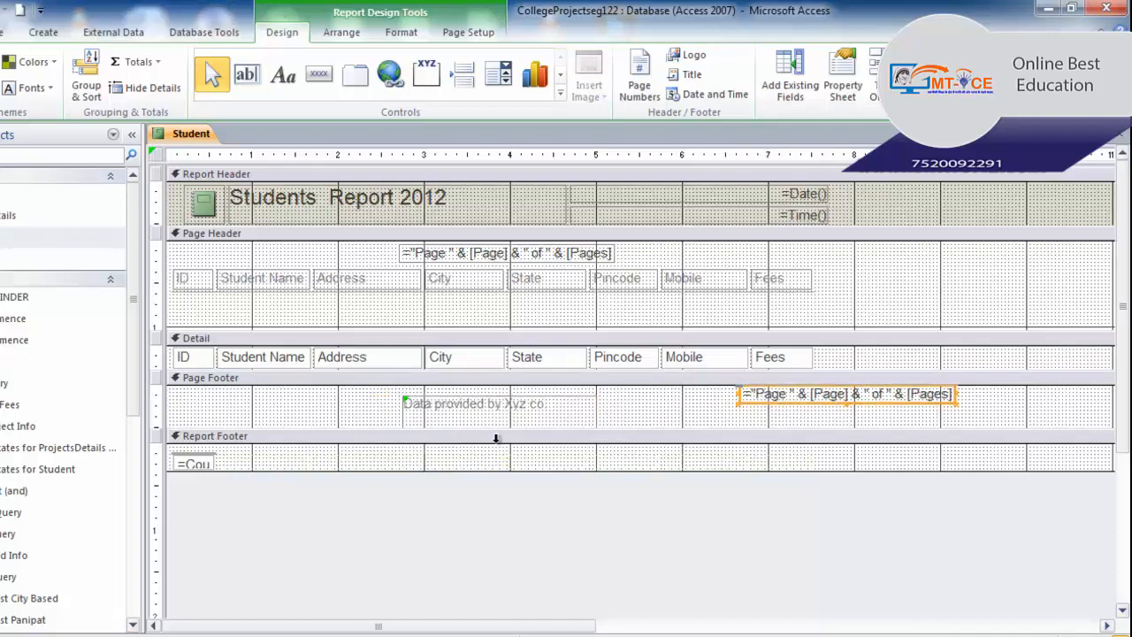
Replace the logo in the Report Header with the Chrysanthemum picture from Sample Pictures
click(253, 463)
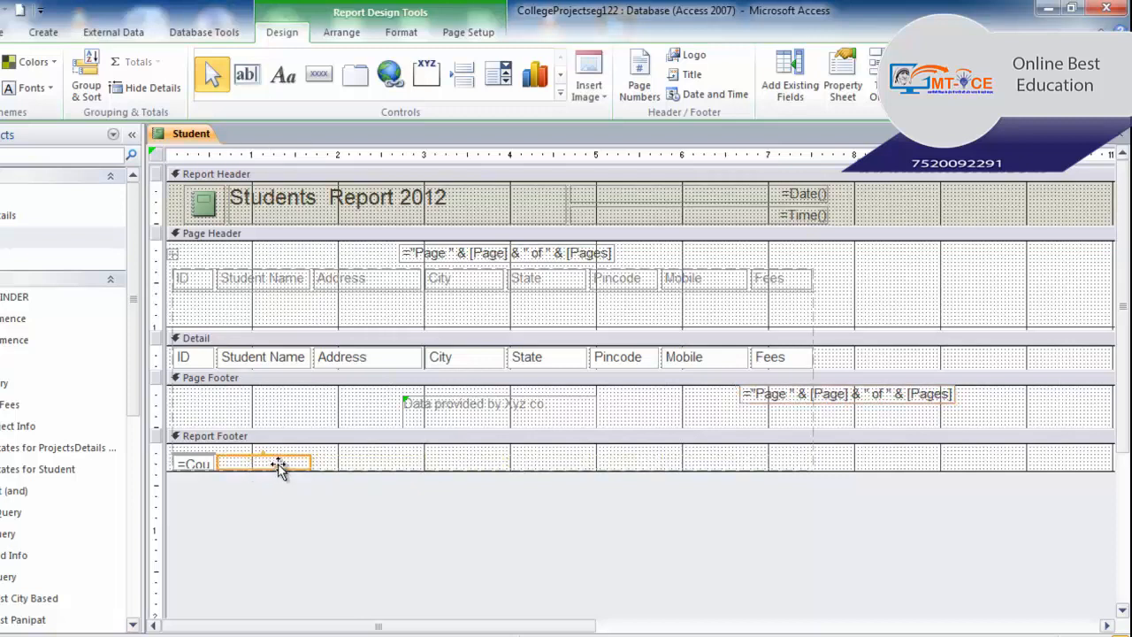
click(273, 207)
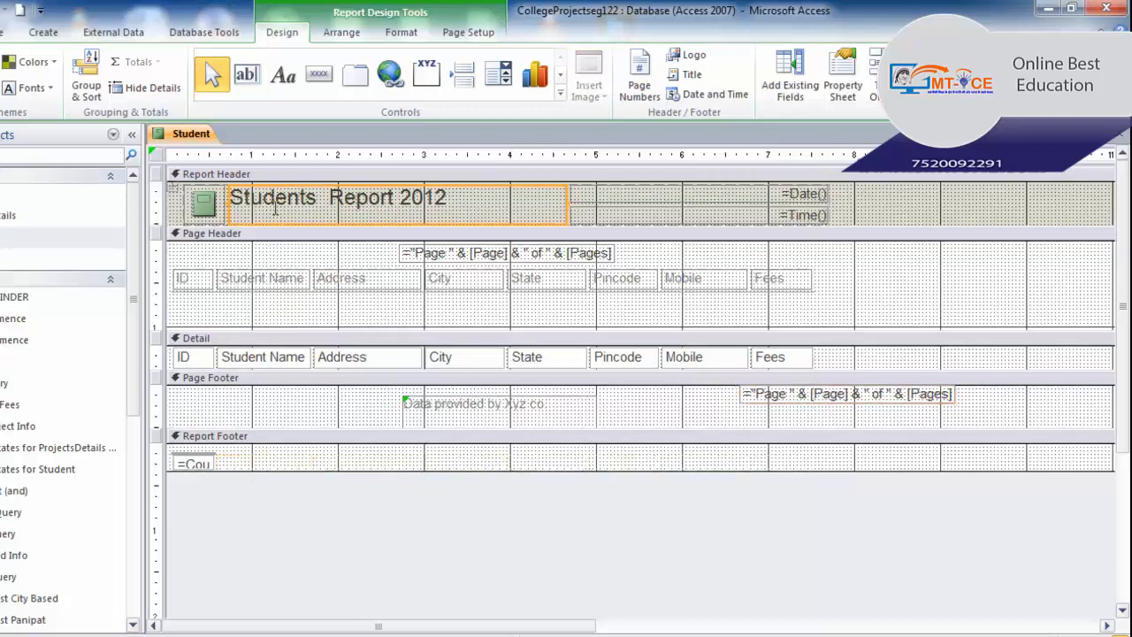
click(213, 209)
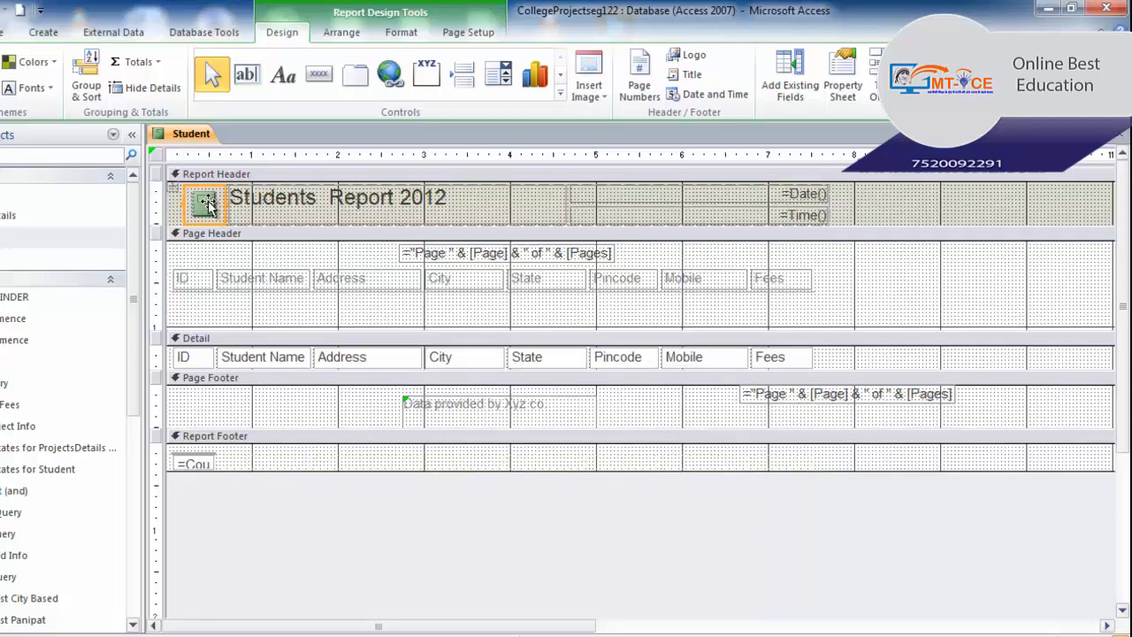
click(699, 55)
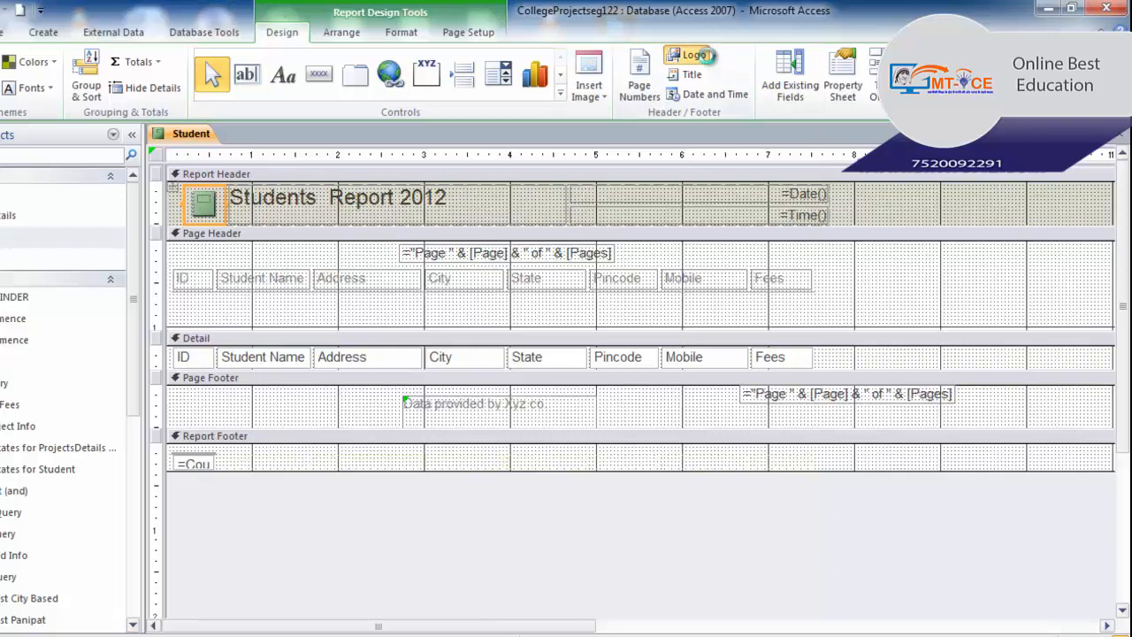
double_click(143, 181)
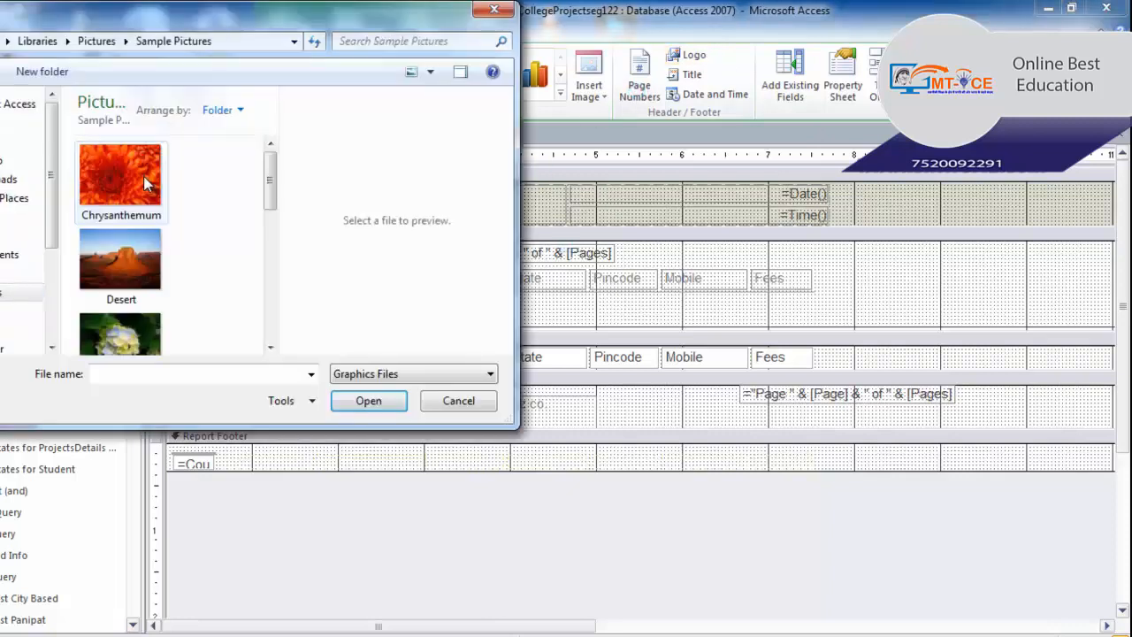
double_click(120, 177)
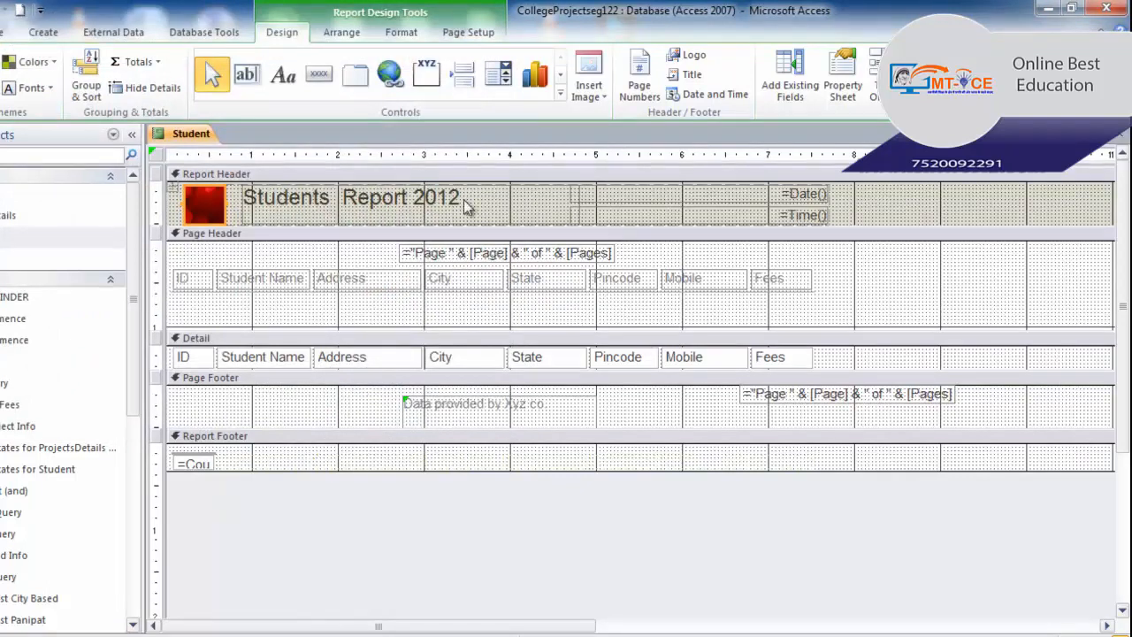
Display the report in Report View and check its new header, student records and page footer
click(19, 88)
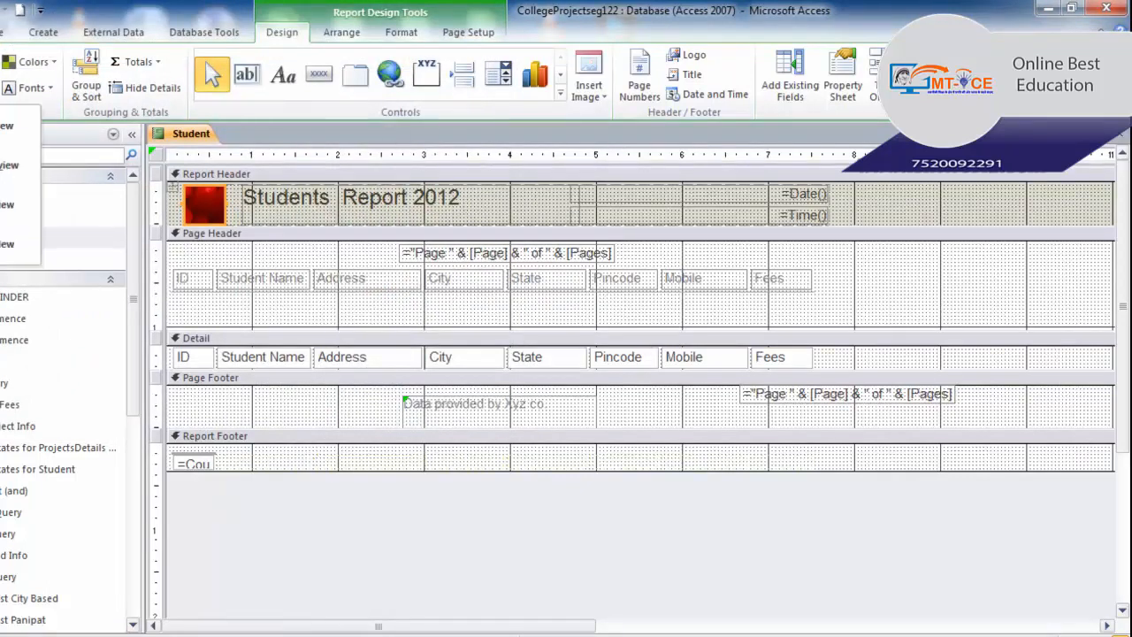
click(73, 134)
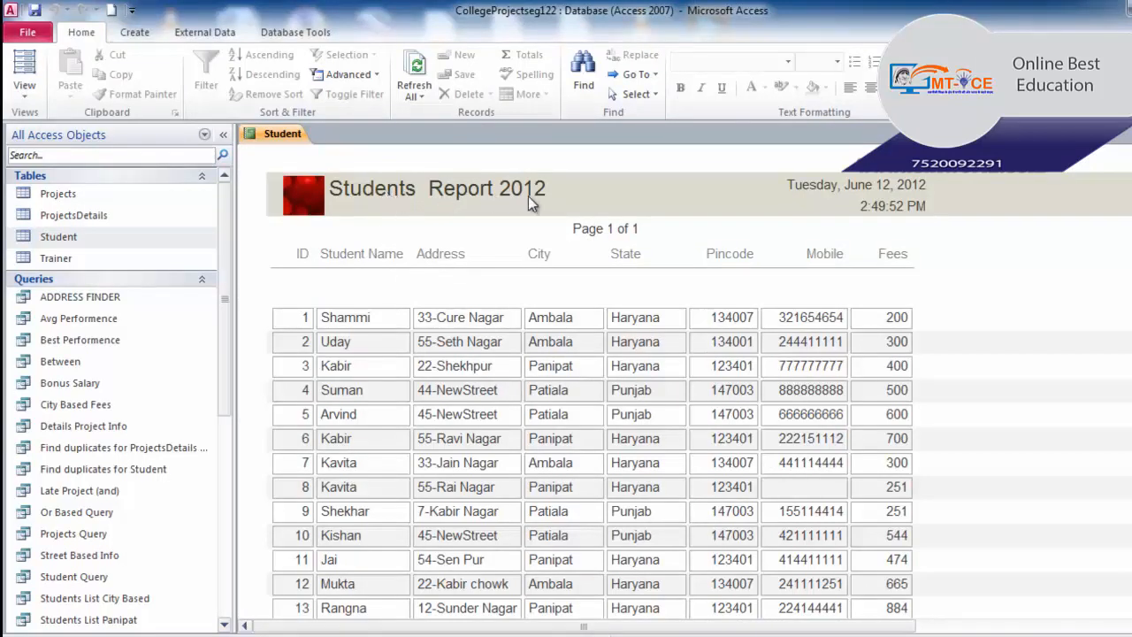
scroll(531, 221, down, 8)
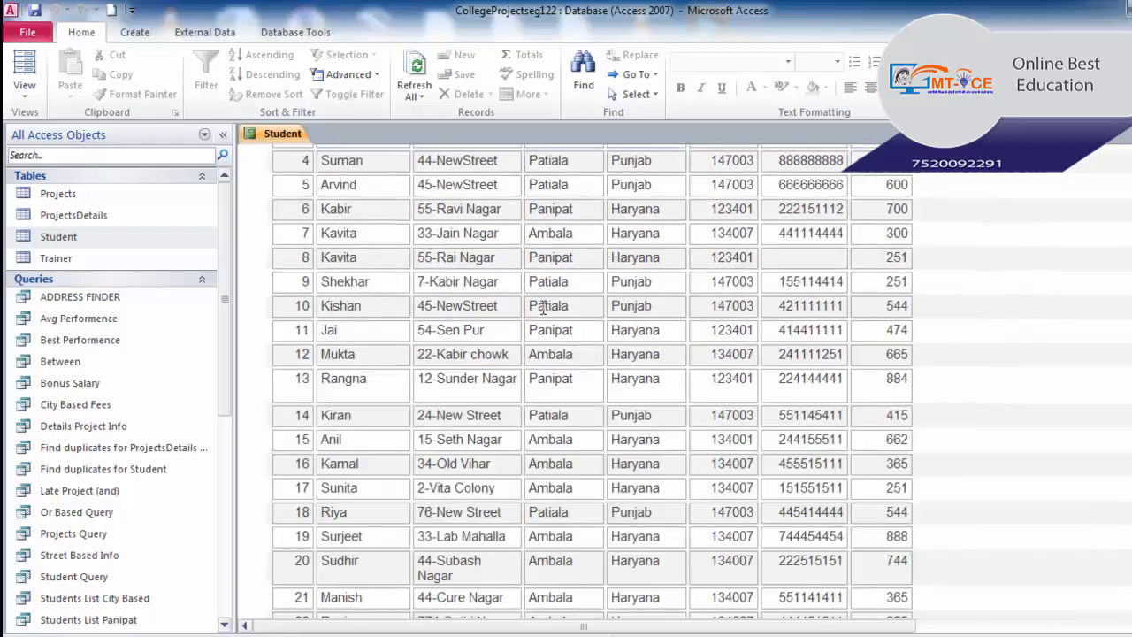
scroll(557, 321, down, 5)
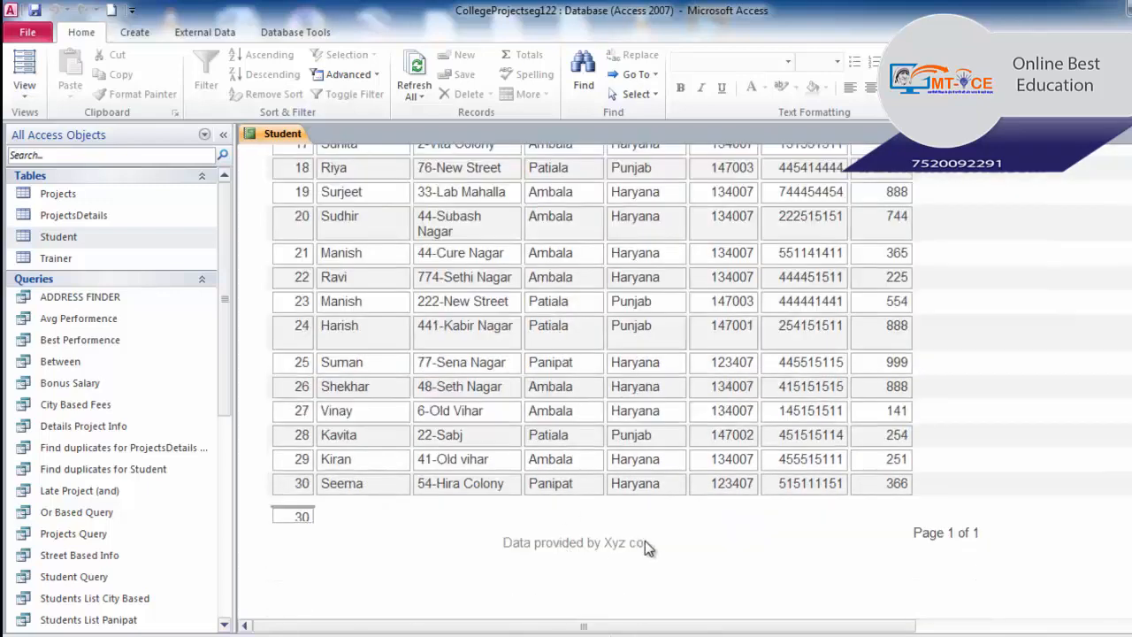
scroll(796, 531, up, 13)
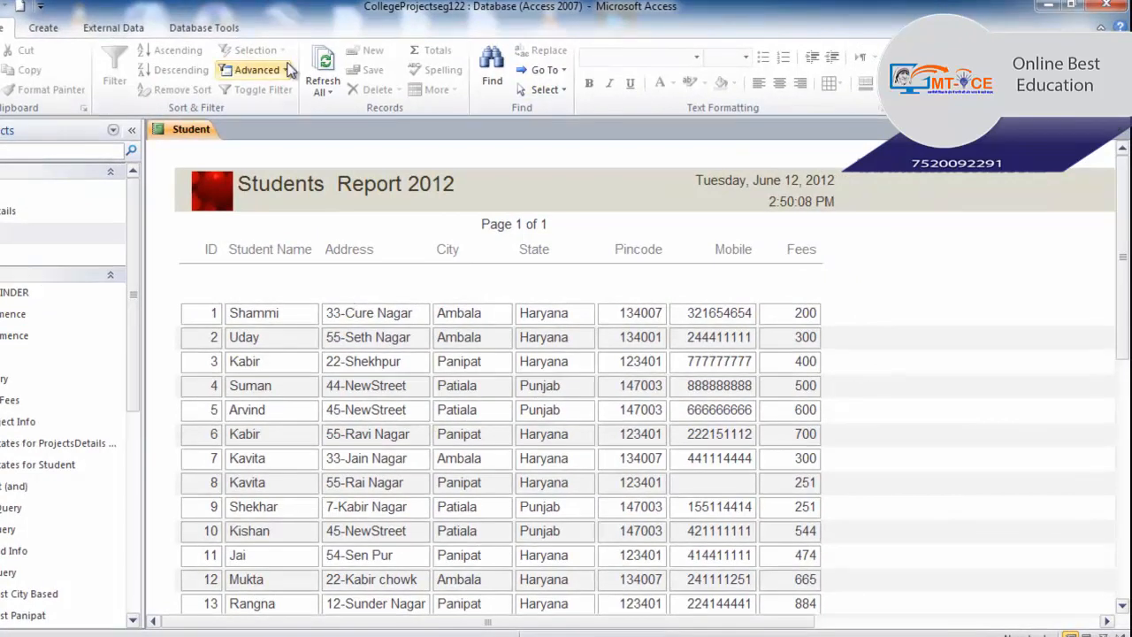
Close the Student report, choosing to save its design changes, and open its report name for editing
click(1122, 135)
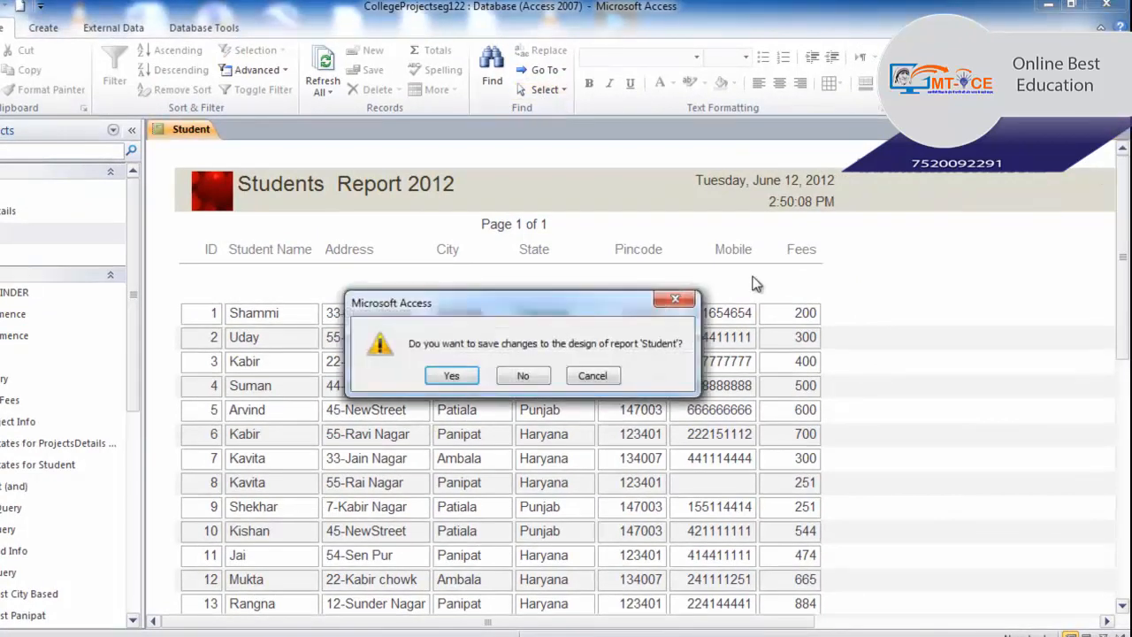
click(451, 377)
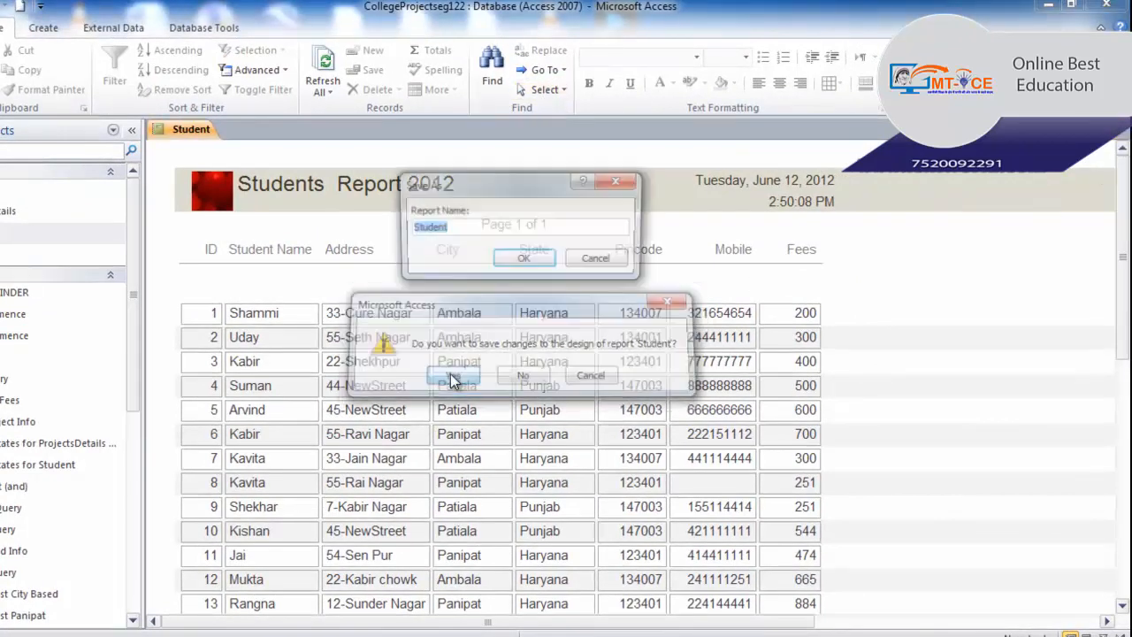
click(474, 232)
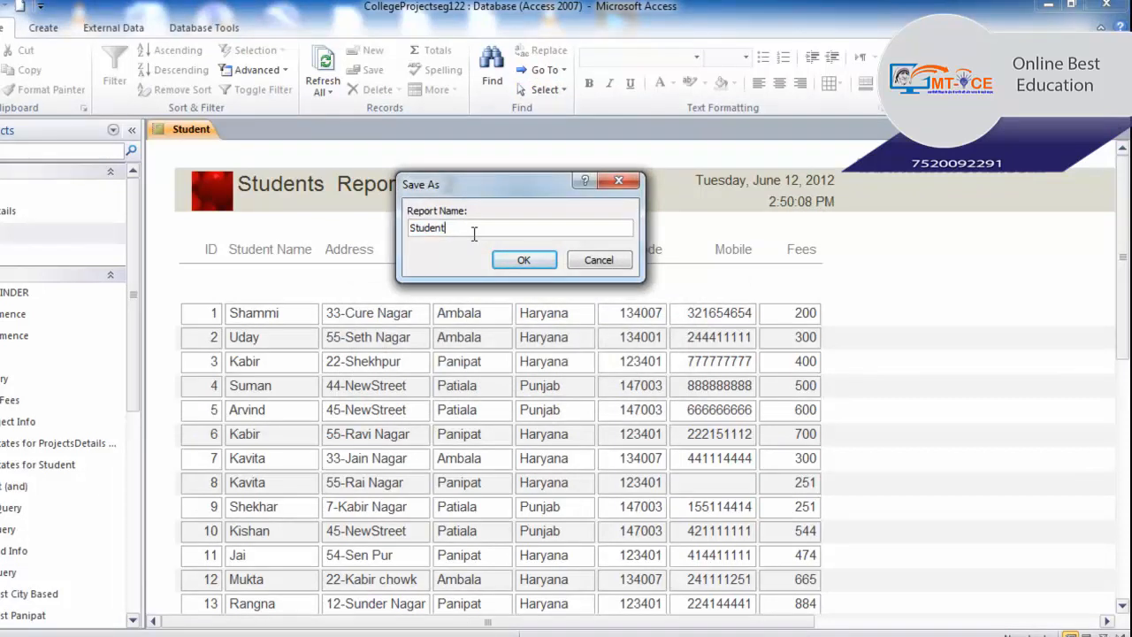